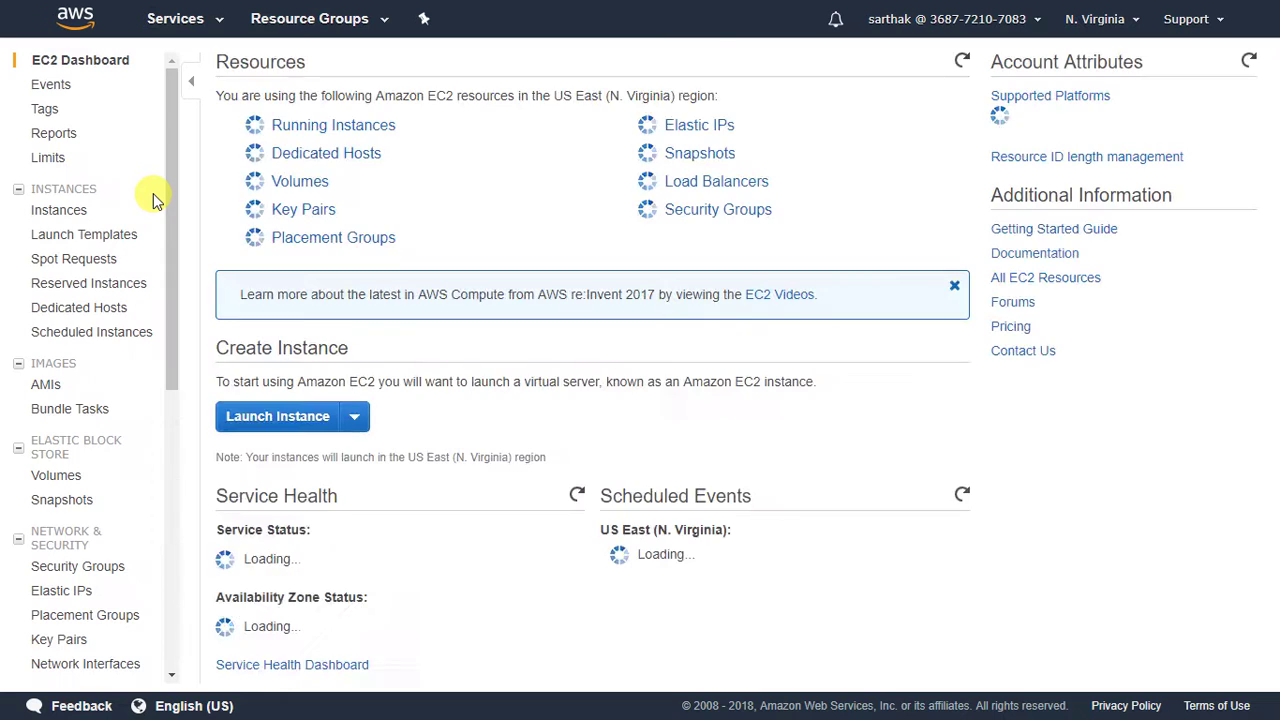
Show the AMIs page listing the account's 202 privately owned images.
{"action": "left_click", "coordinate": [50, 390]}
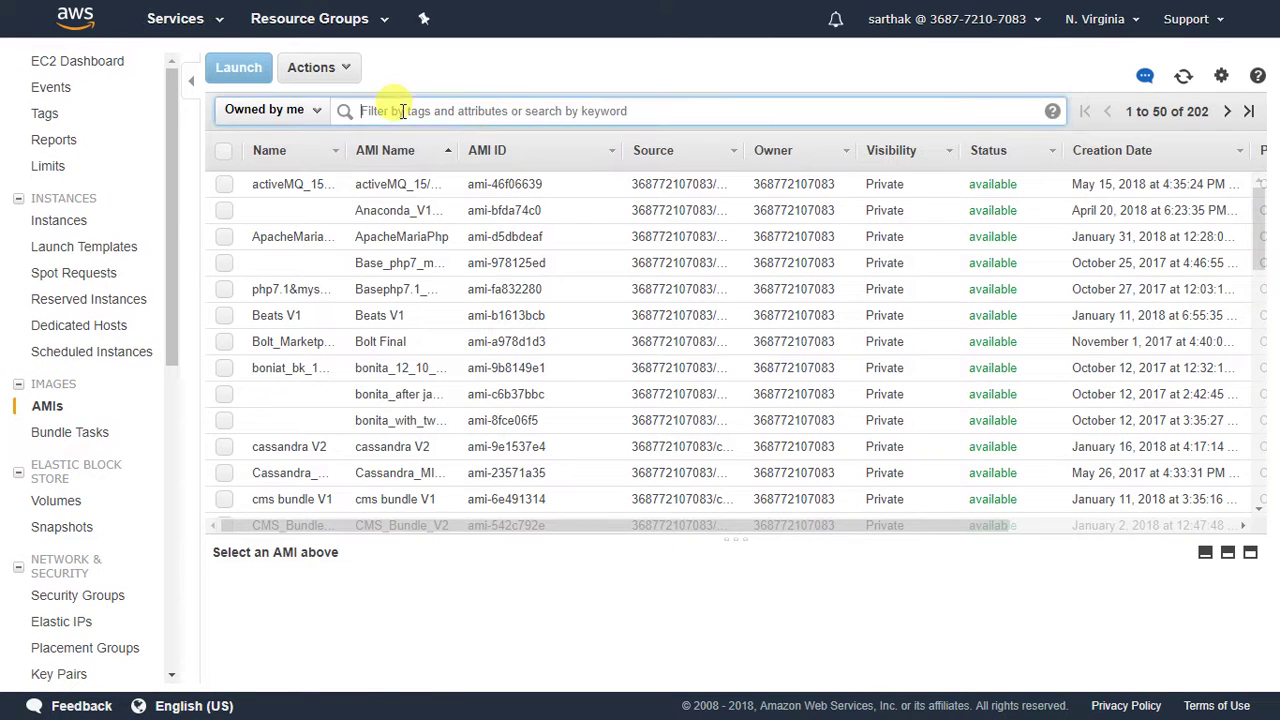
Filter the AMIs to xoops, copy AMI ID ami-bcd84cc3, and launch an instance from it.
{"action": "left_click", "coordinate": [403, 111]}
{"action": "type", "text": "xoops"}
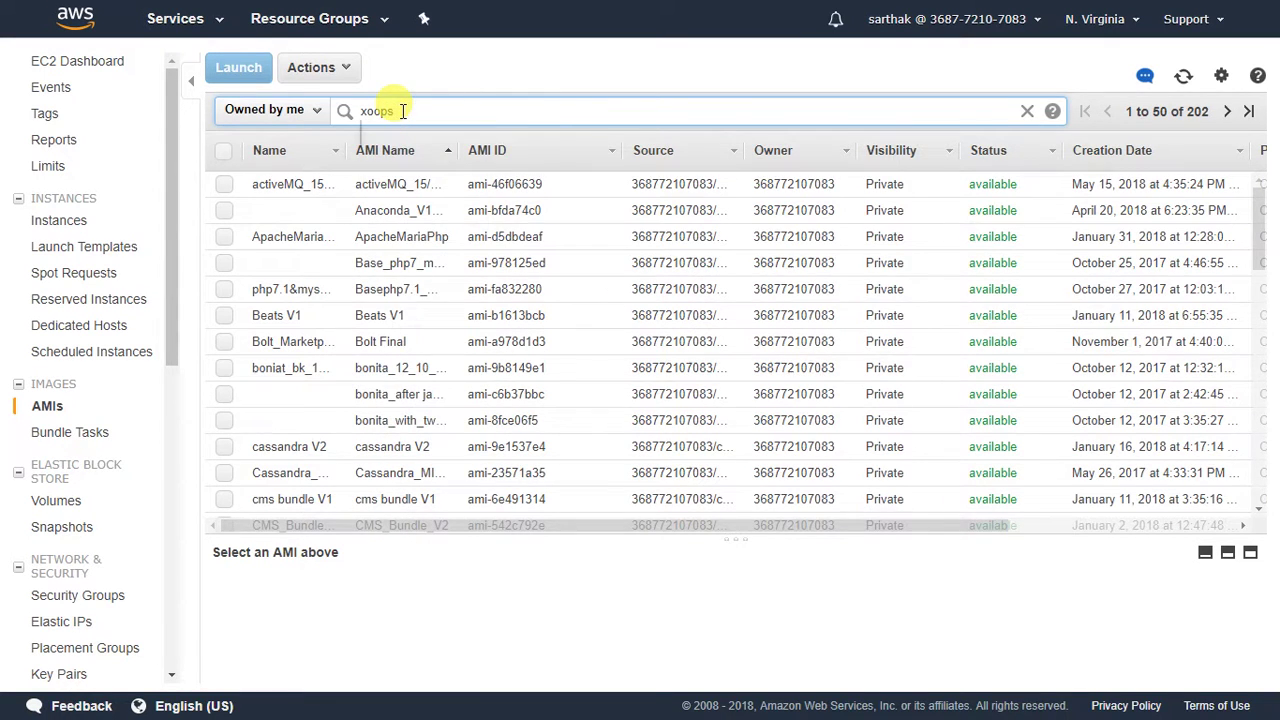
{"action": "key", "text": "Return"}
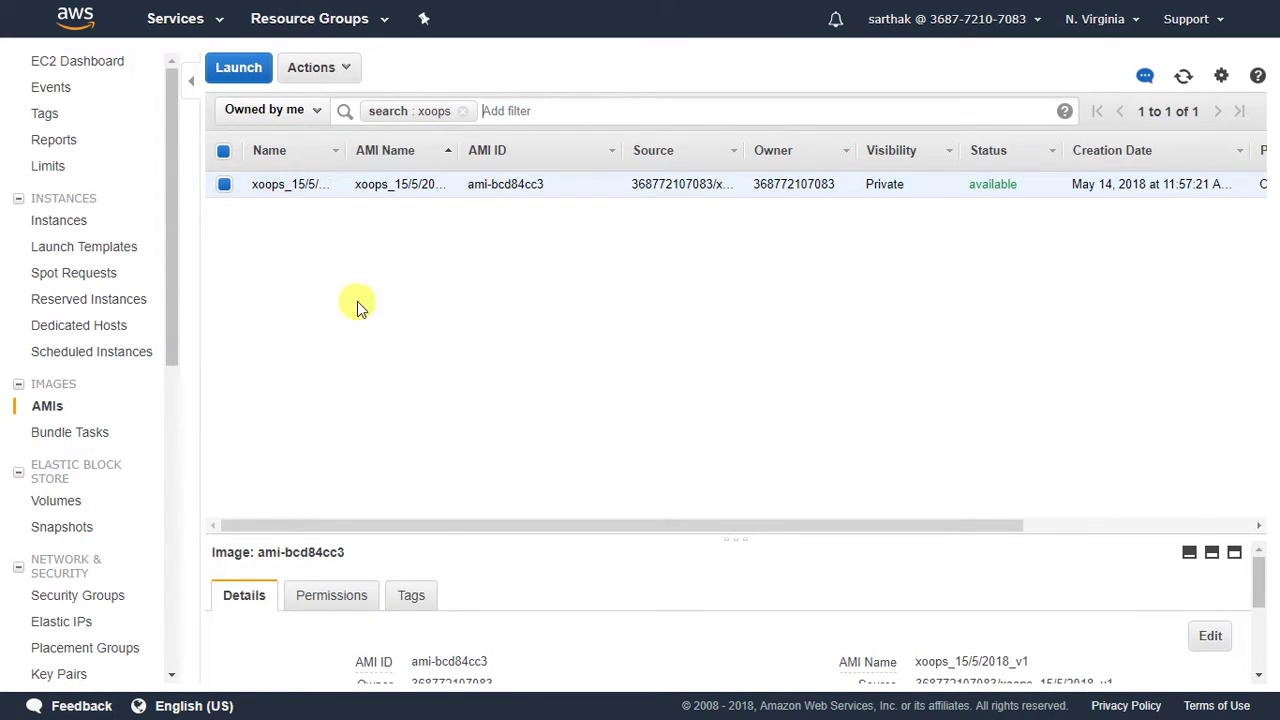
{"action": "left_click", "coordinate": [498, 662]}
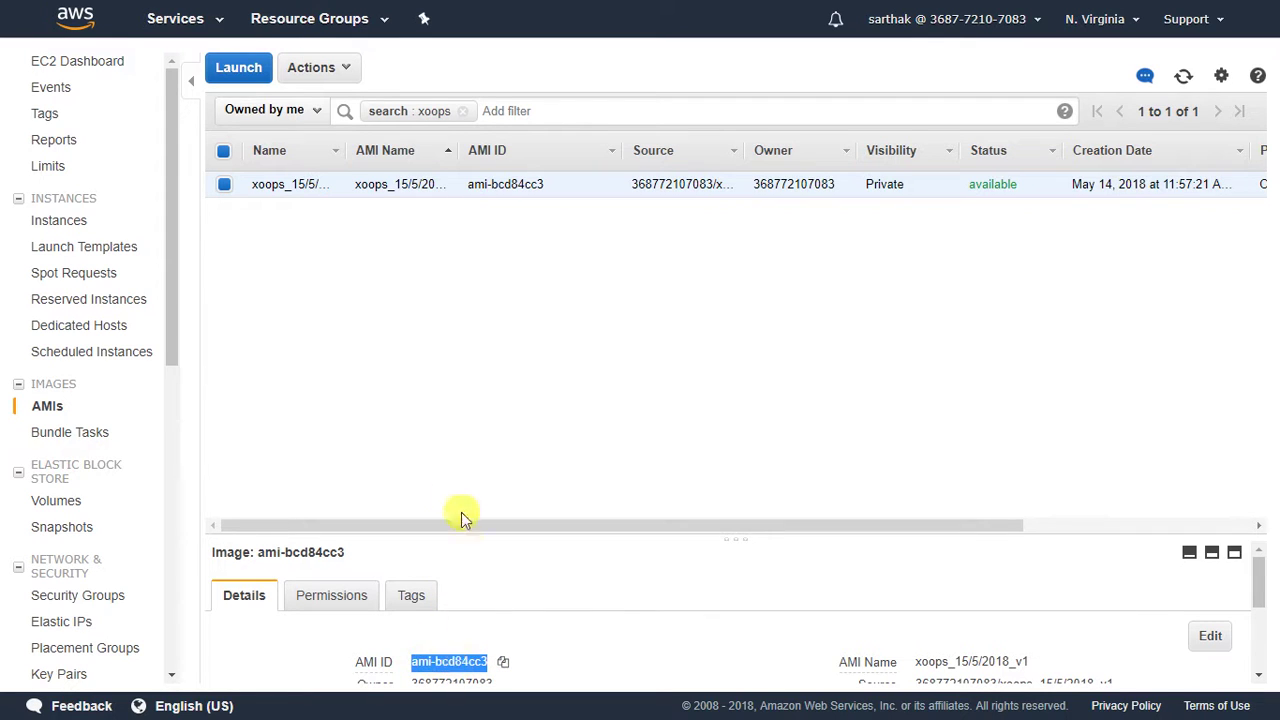
{"action": "left_click", "coordinate": [240, 70]}
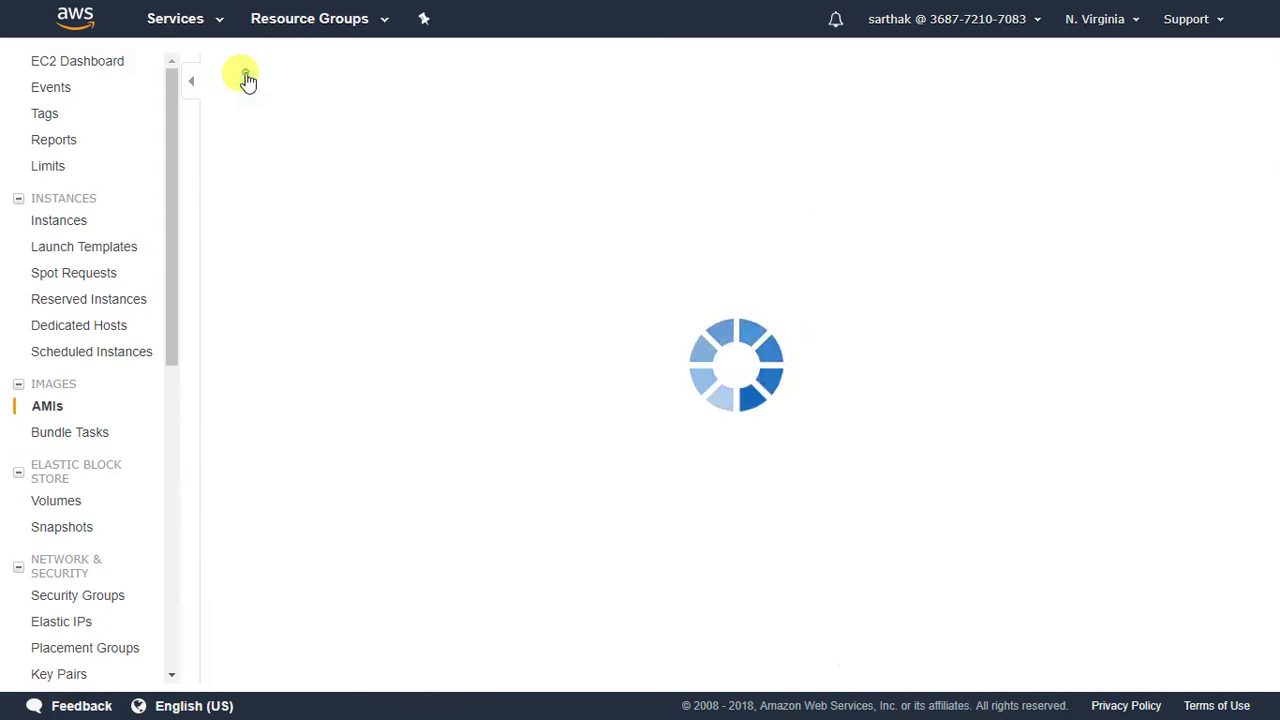
Select the m4.large instance type in the launch wizard.
{"action": "scroll", "coordinate": [420, 415], "scroll_direction": "down", "scroll_amount": 5}
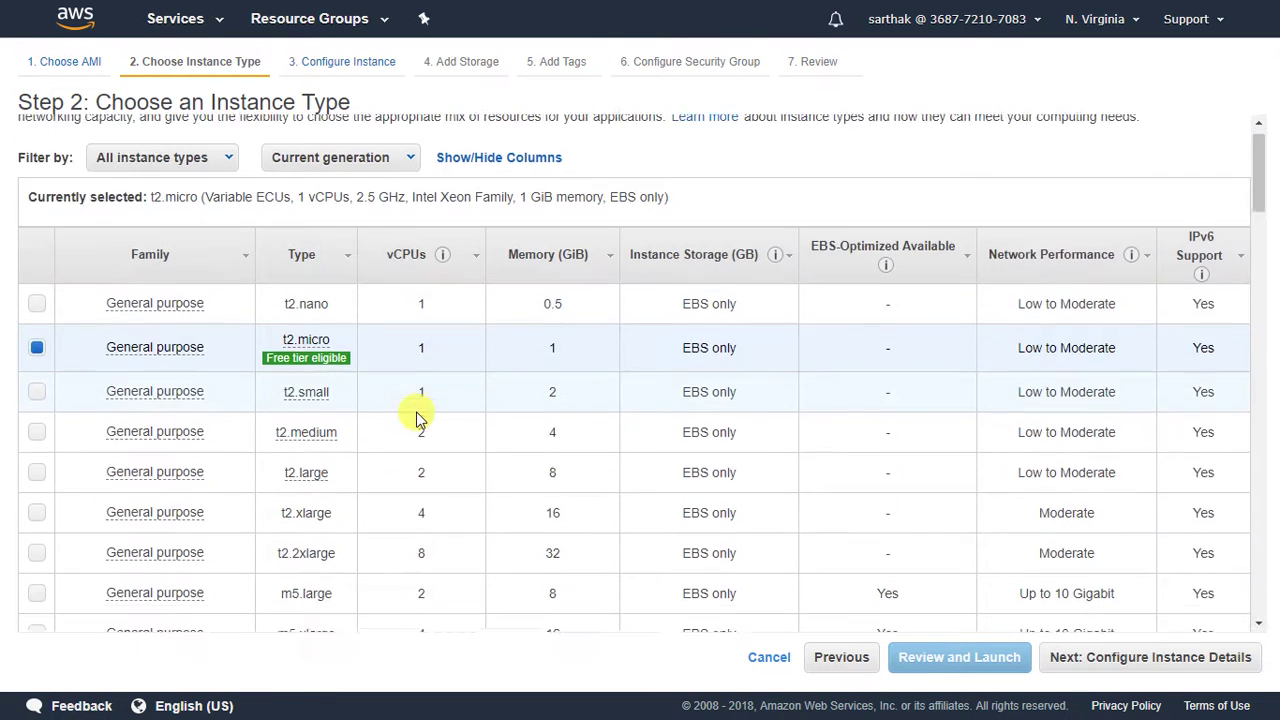
{"action": "scroll", "coordinate": [390, 440], "scroll_direction": "down", "scroll_amount": 1}
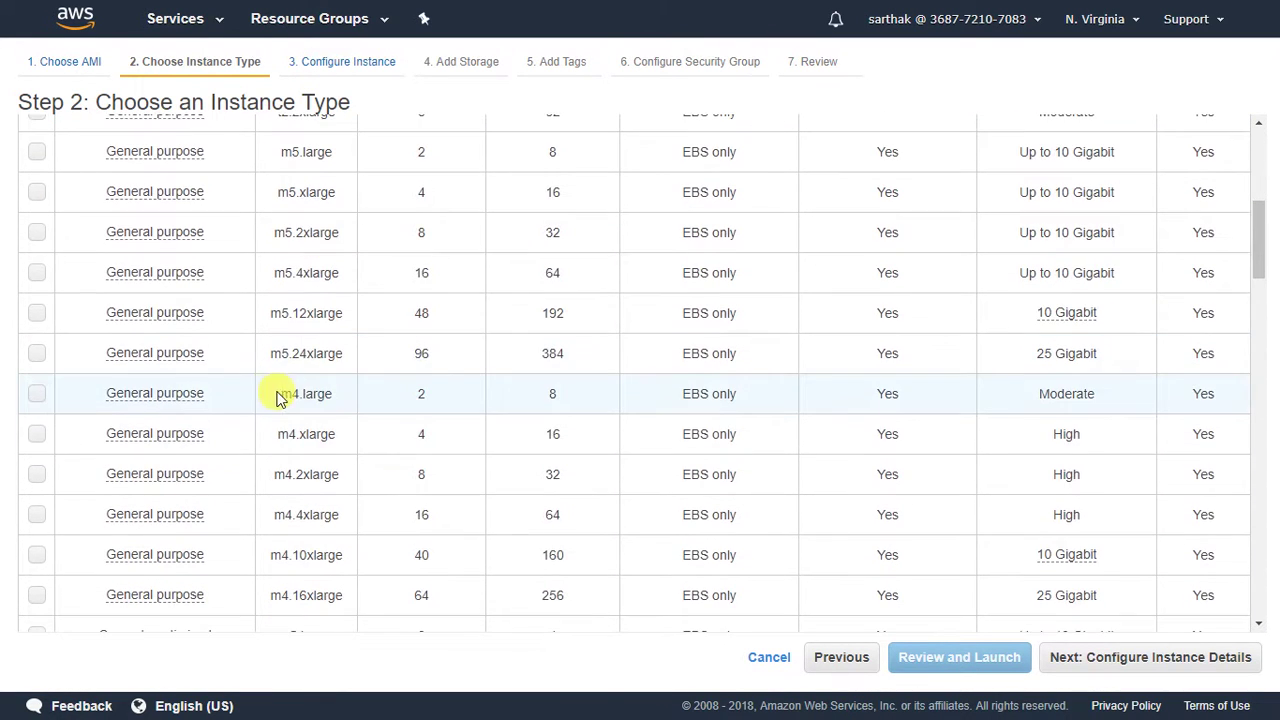
{"action": "left_click", "coordinate": [36, 394]}
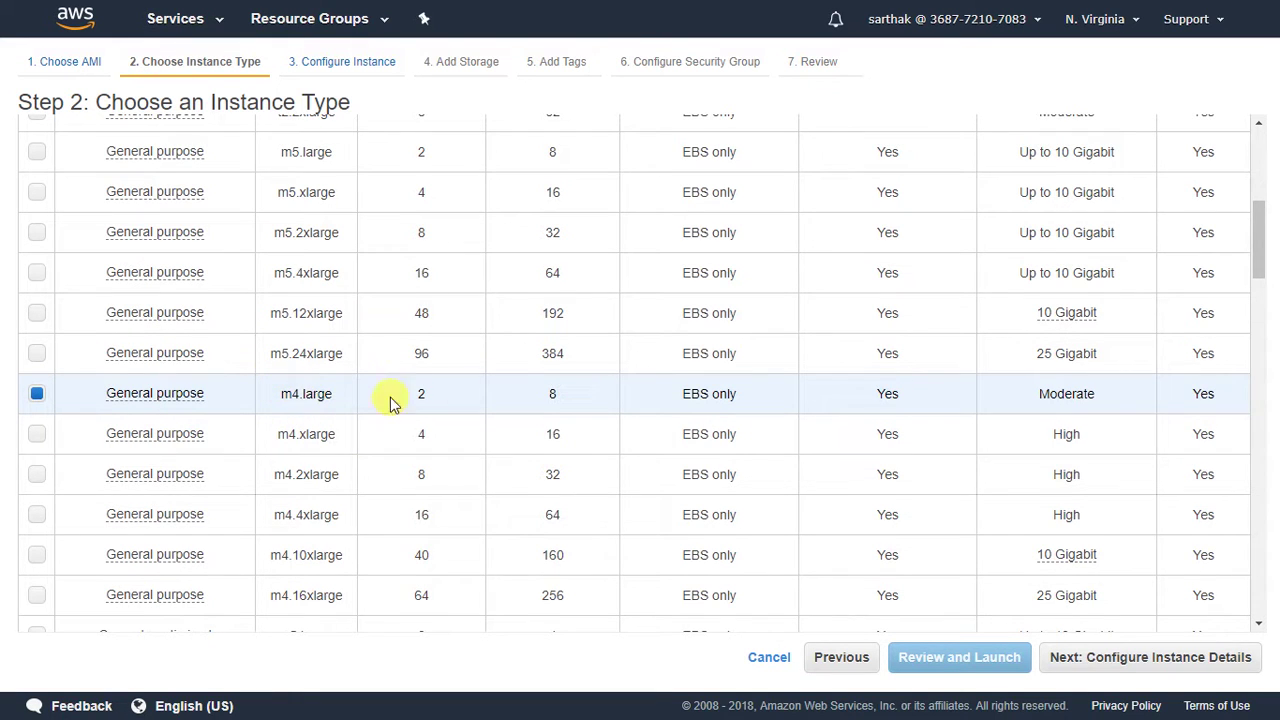
{"action": "left_click", "coordinate": [1105, 663]}
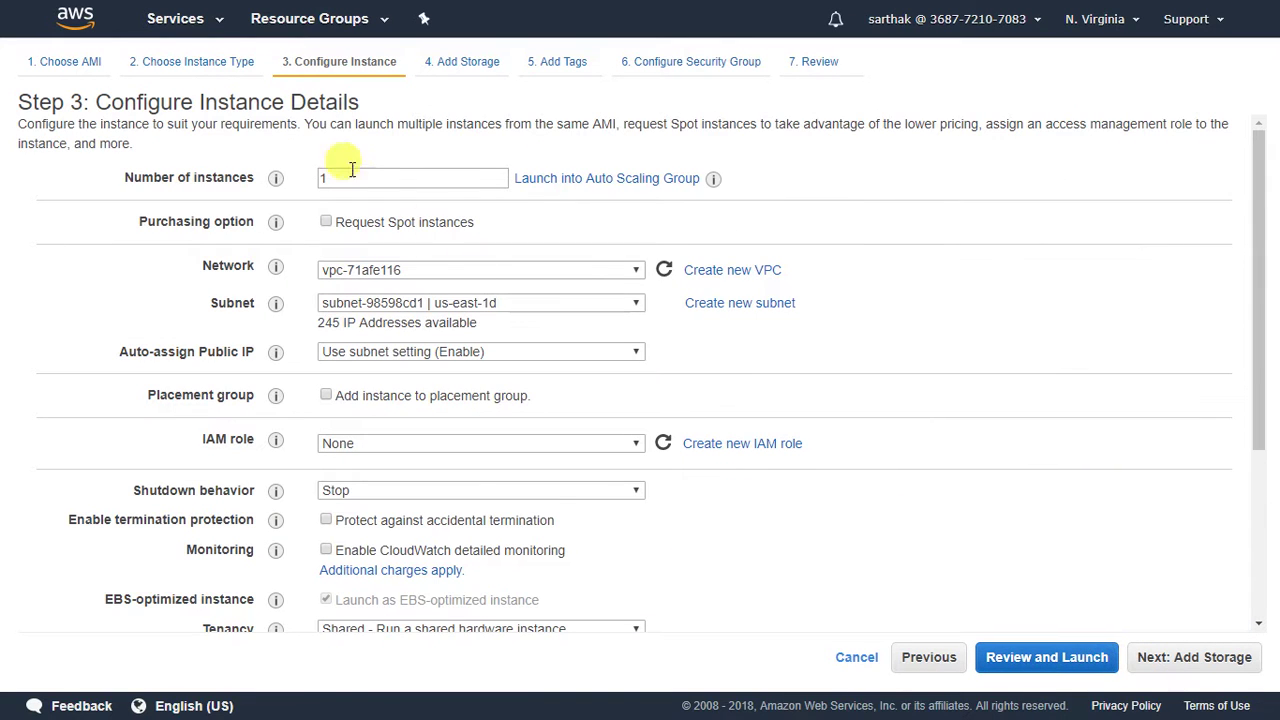
Advance past instance details, storage and tags to Configure Security Group.
{"action": "left_click_drag", "start_coordinate": [361, 95], "coordinate": [86, 101]}
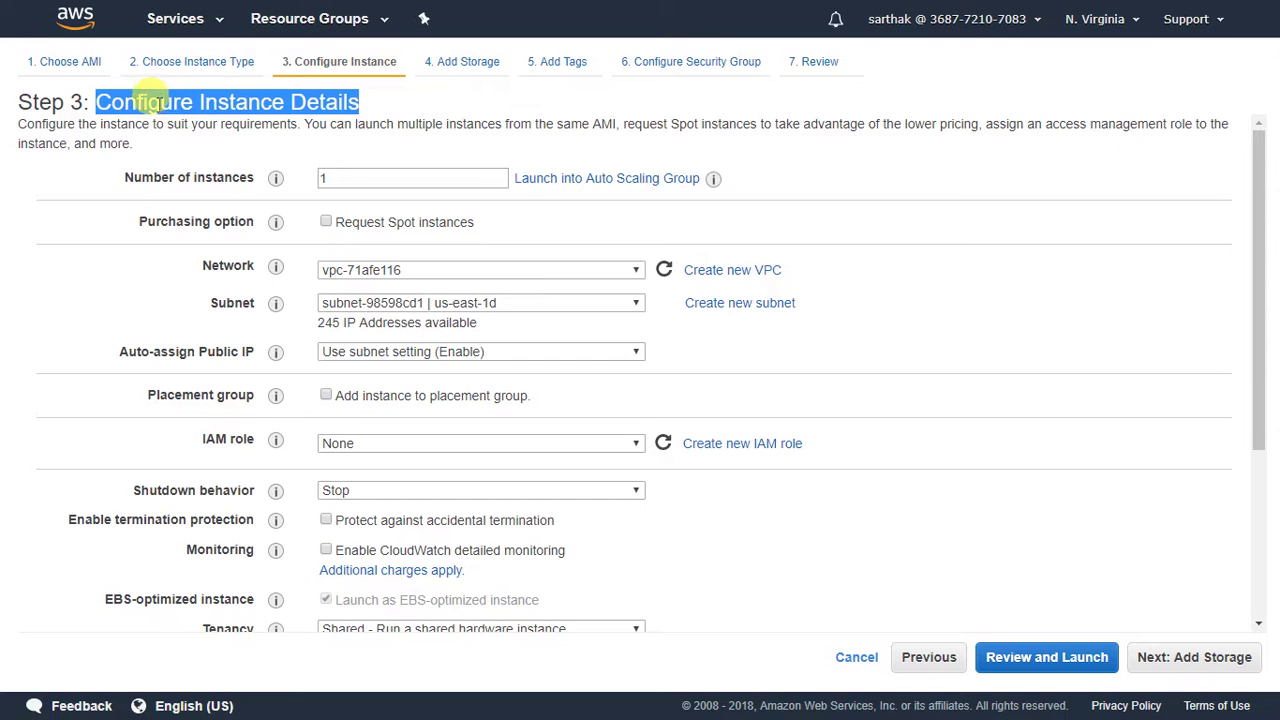
{"action": "left_click", "coordinate": [1192, 660]}
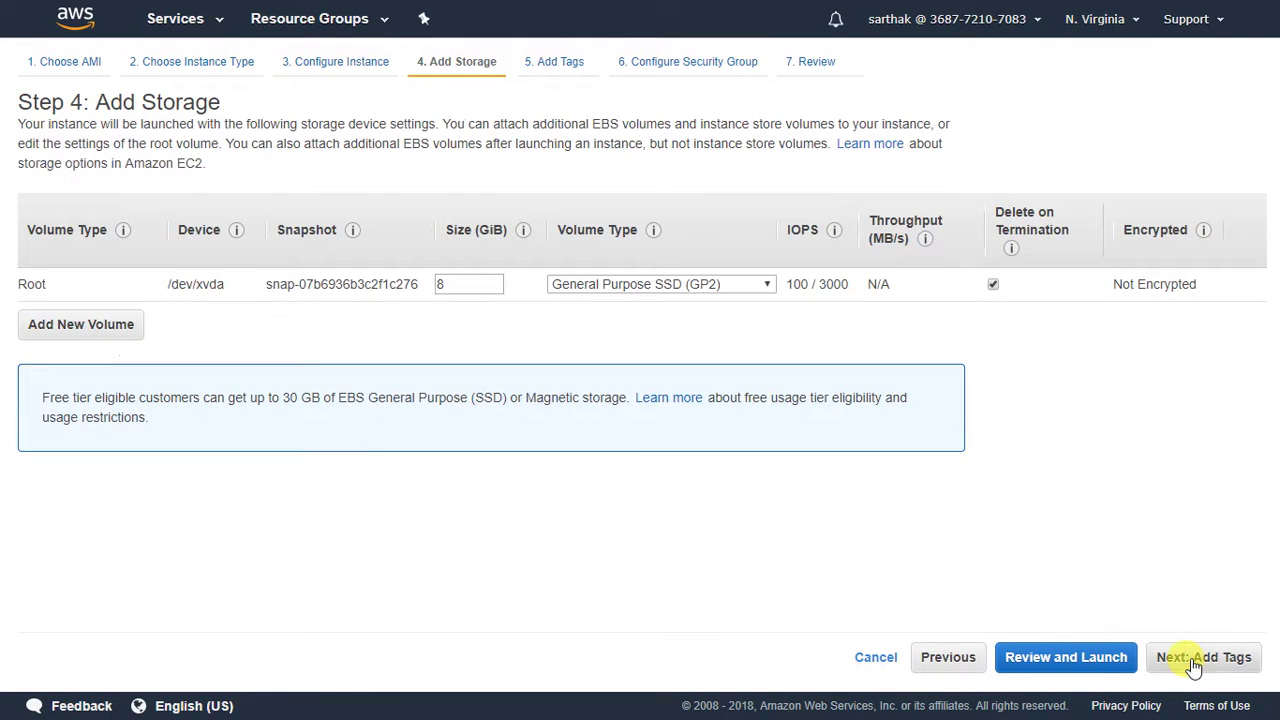
{"action": "left_click_drag", "start_coordinate": [218, 103], "coordinate": [100, 103]}
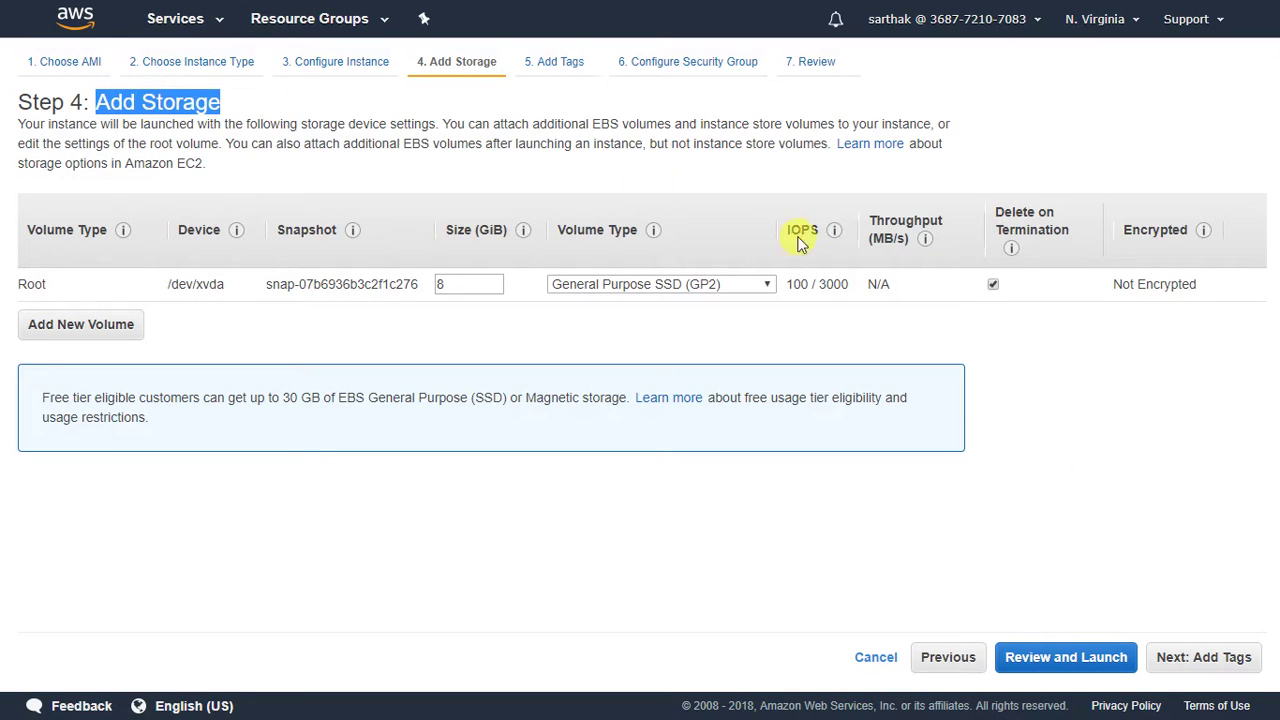
{"action": "left_click", "coordinate": [1215, 660]}
{"action": "left_click_drag", "start_coordinate": [214, 100], "coordinate": [95, 102]}
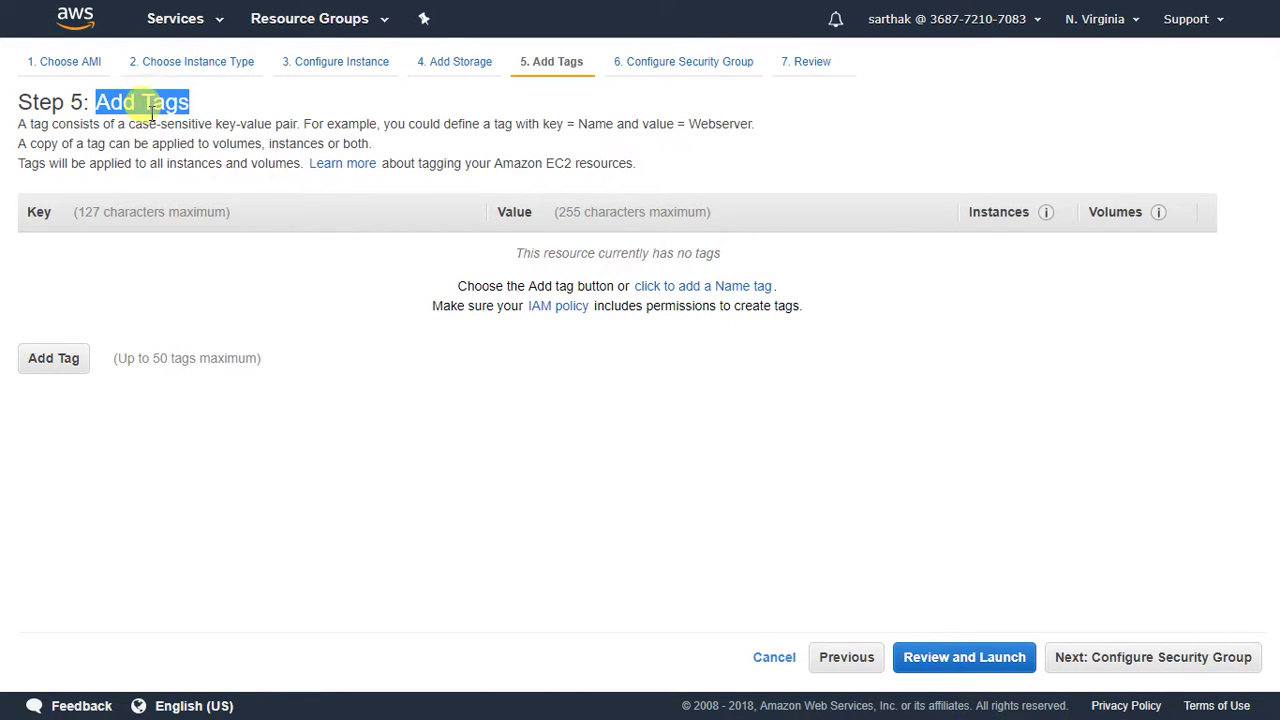
{"action": "left_click", "coordinate": [1140, 660]}
{"action": "left_click_drag", "start_coordinate": [356, 104], "coordinate": [110, 100]}
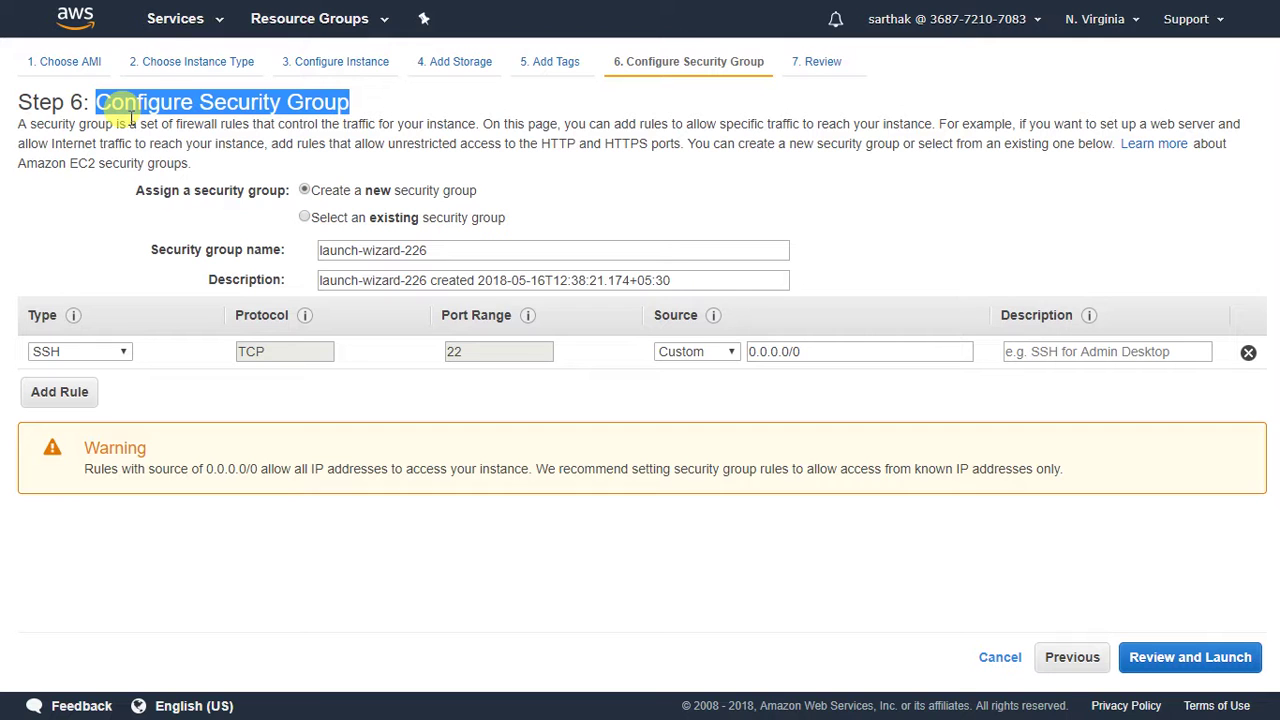
Assign the existing xoops security group (ports 80, 22, 443) and go to Review Instance Launch.
{"action": "left_click", "coordinate": [304, 217]}
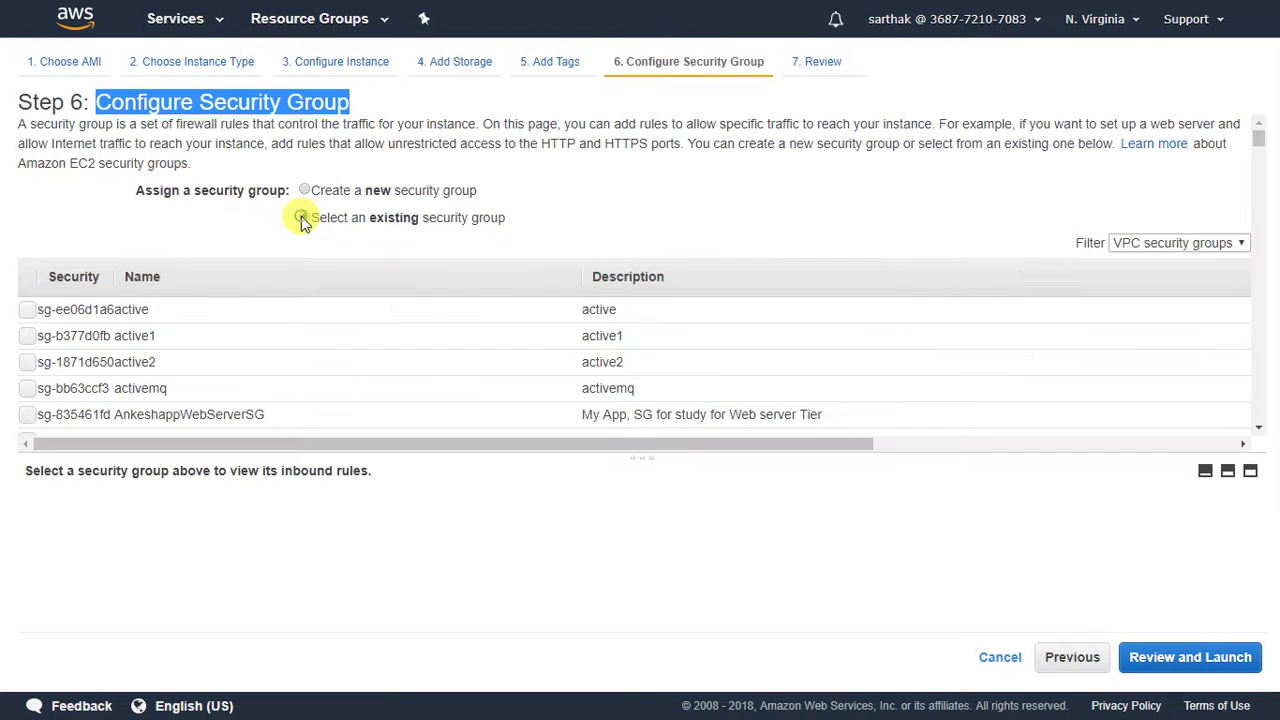
{"action": "scroll", "coordinate": [300, 294], "scroll_direction": "down", "scroll_amount": 15}
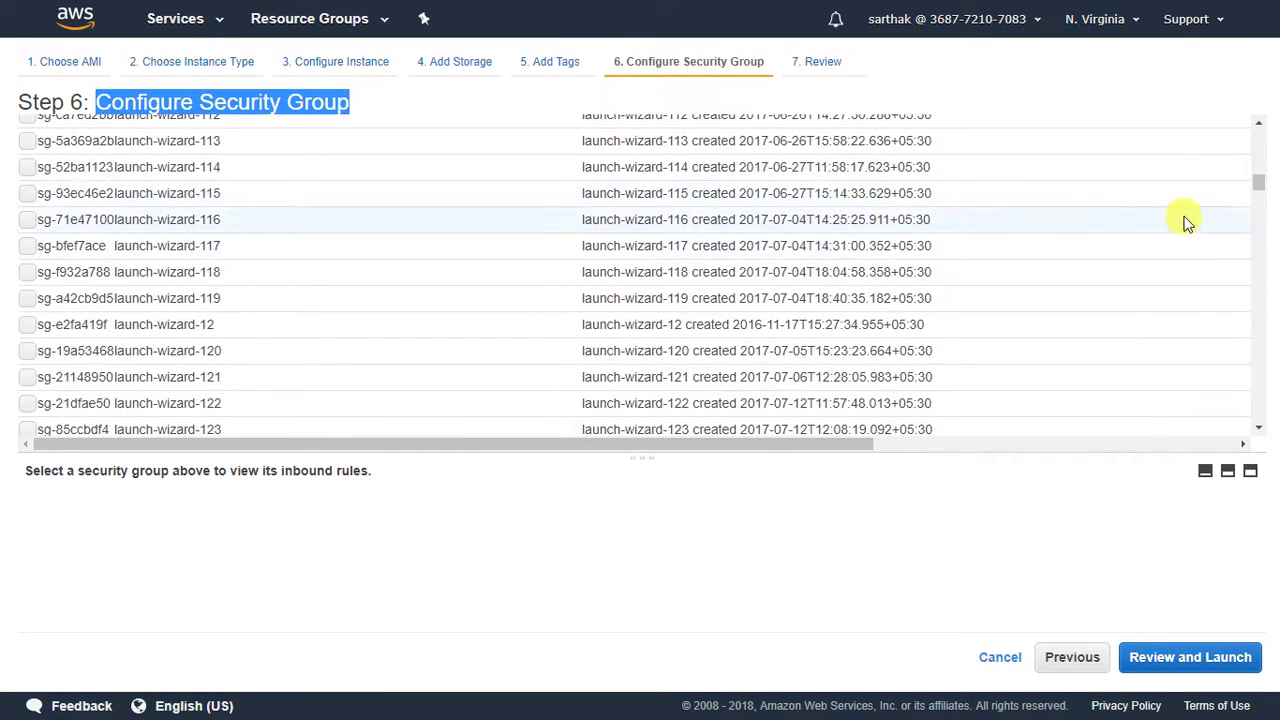
{"action": "left_click_drag", "start_coordinate": [1260, 190], "coordinate": [1257, 409]}
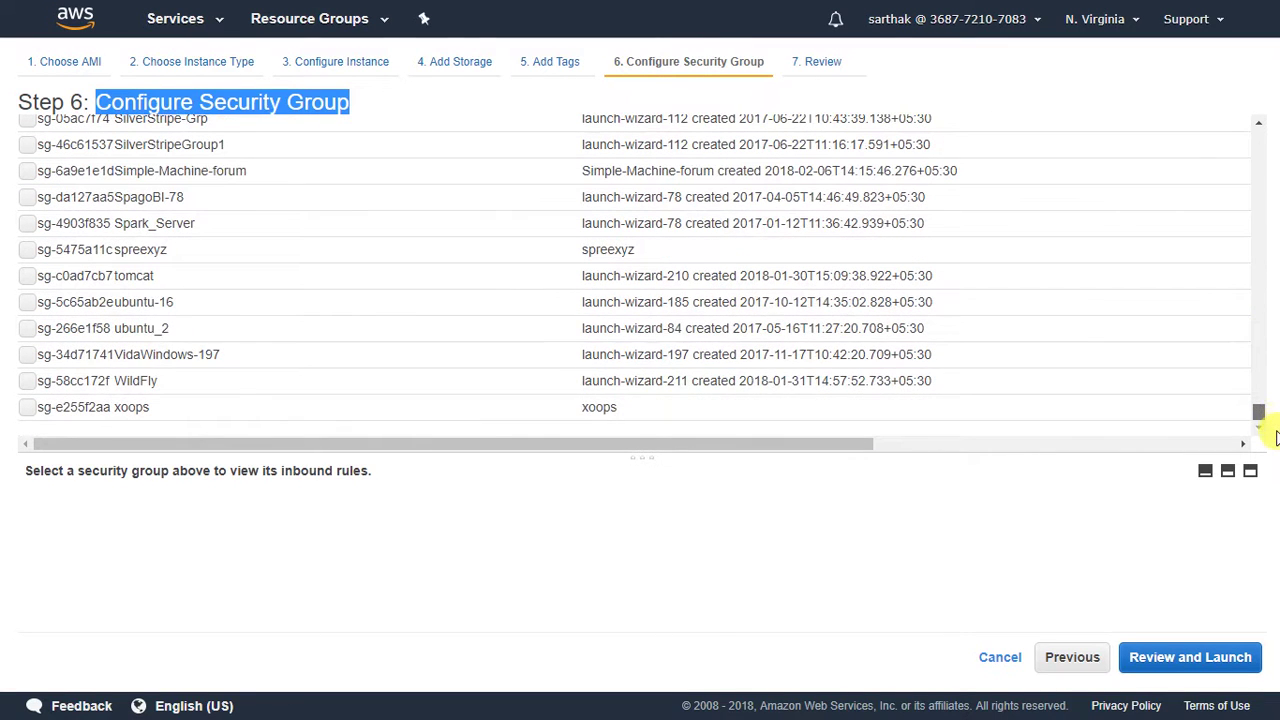
{"action": "left_click", "coordinate": [322, 412]}
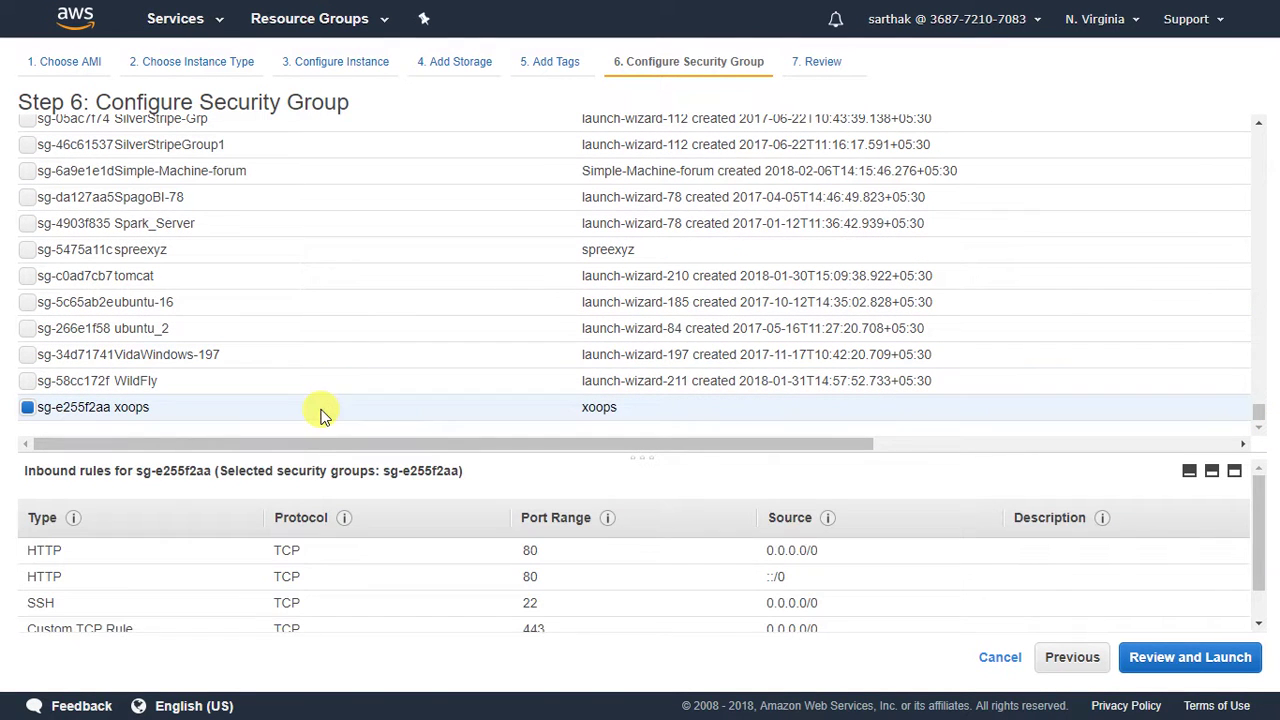
{"action": "left_click_drag", "start_coordinate": [686, 449], "coordinate": [680, 345]}
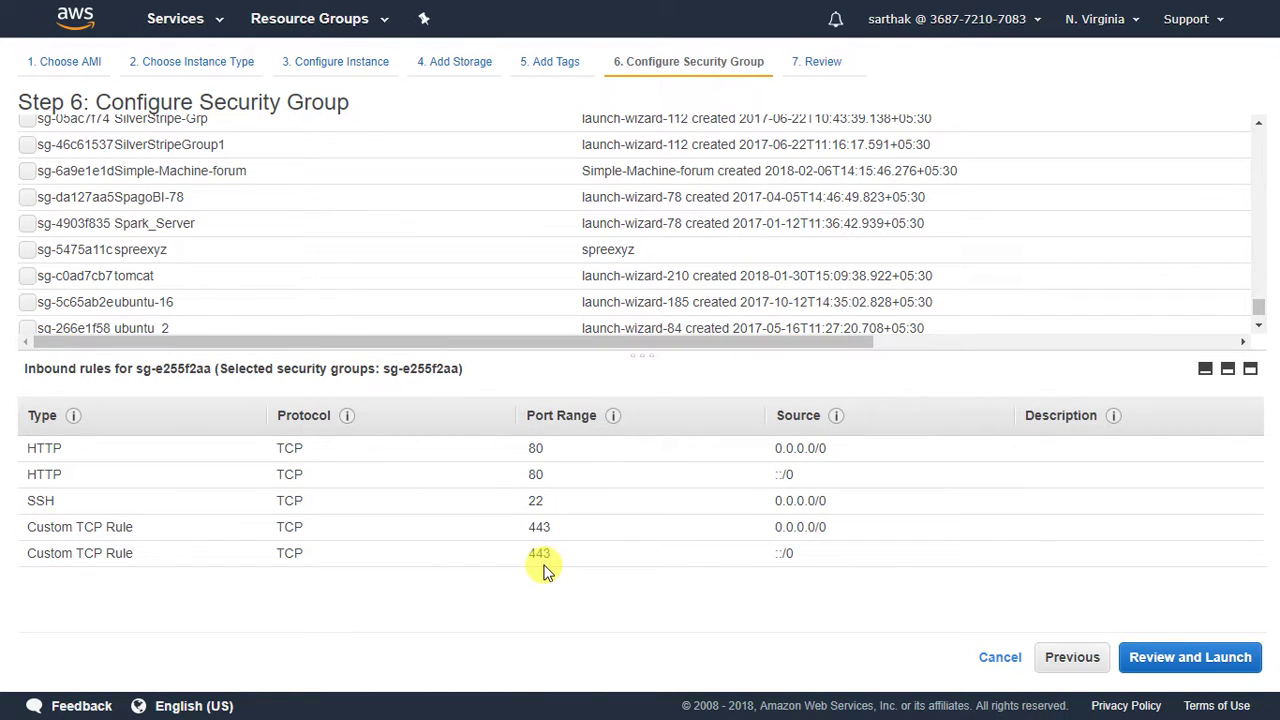
{"action": "left_click", "coordinate": [1187, 651]}
{"action": "left_click_drag", "start_coordinate": [358, 99], "coordinate": [96, 99]}
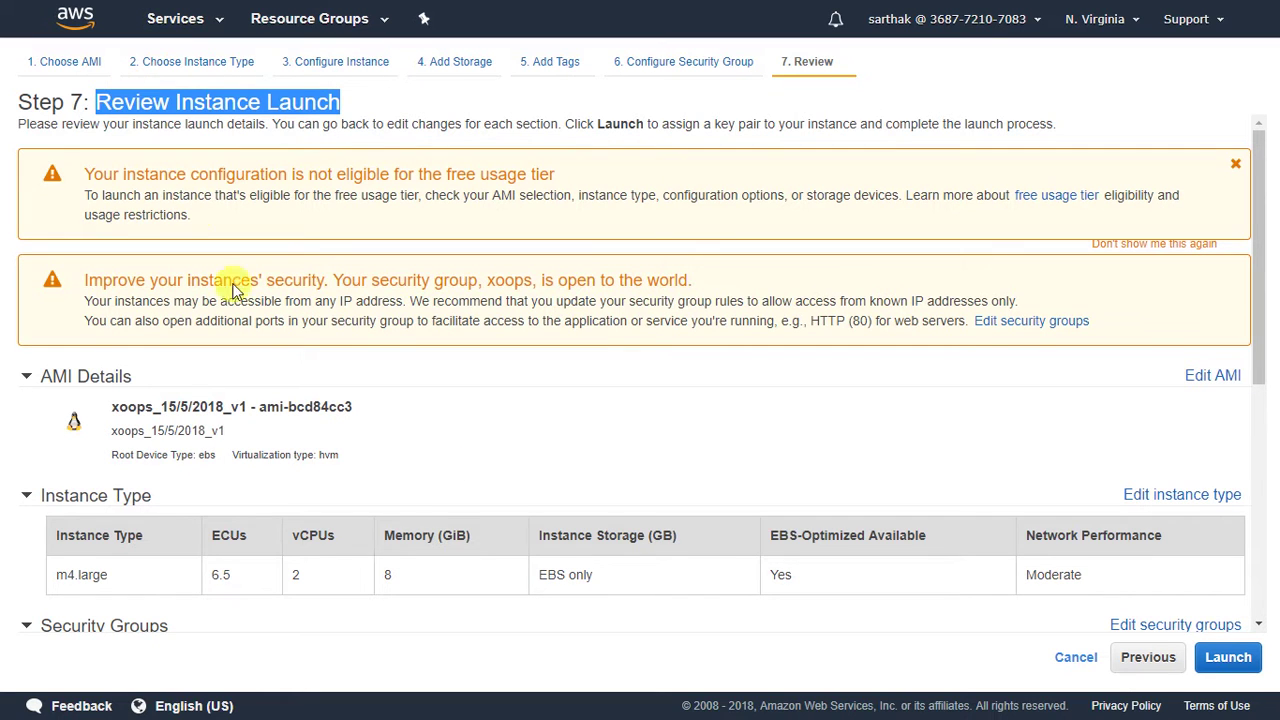
Create key pair xoops_miri, download xoops_miri.pem, and launch the instance.
{"action": "left_click", "coordinate": [1240, 664]}
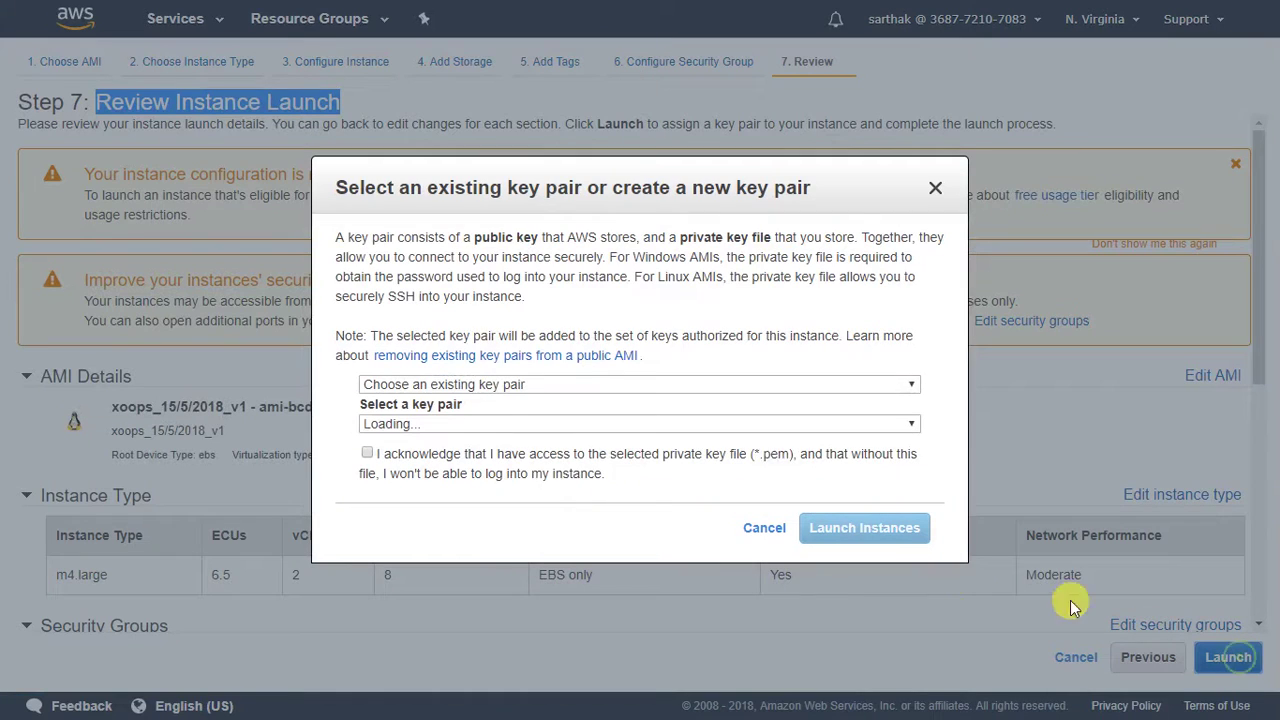
{"action": "left_click", "coordinate": [585, 386]}
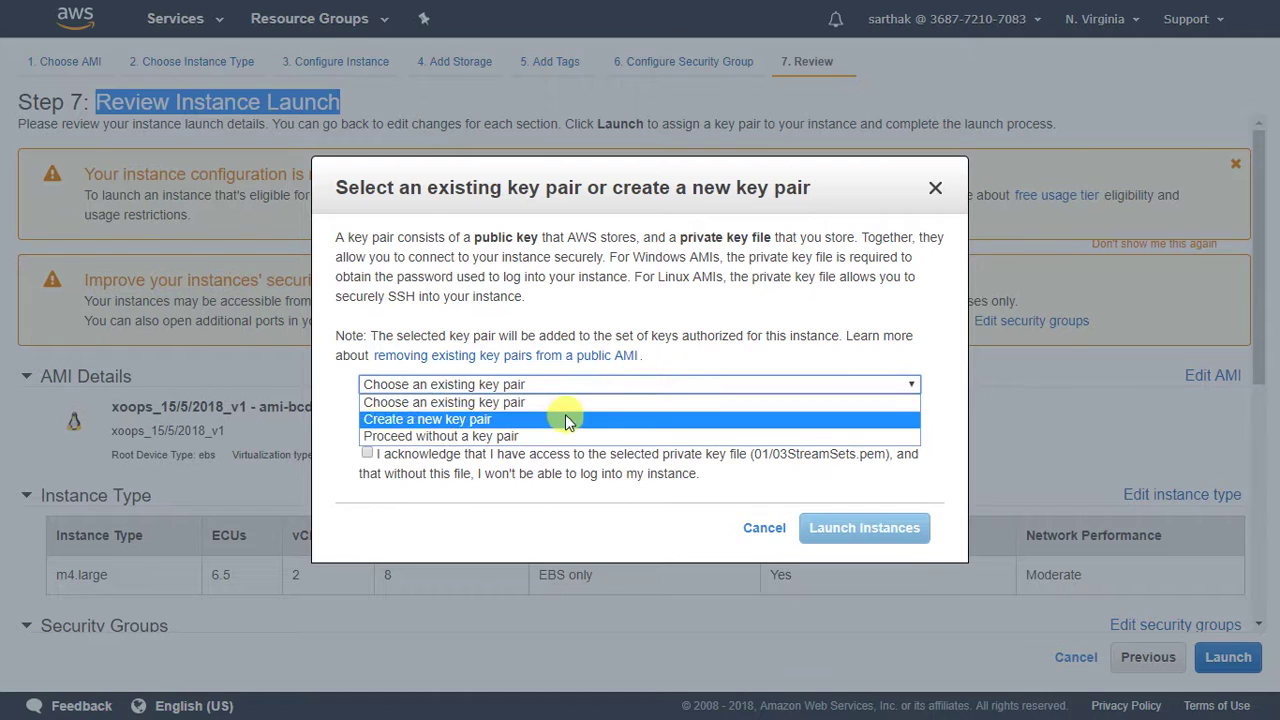
{"action": "left_click", "coordinate": [564, 419]}
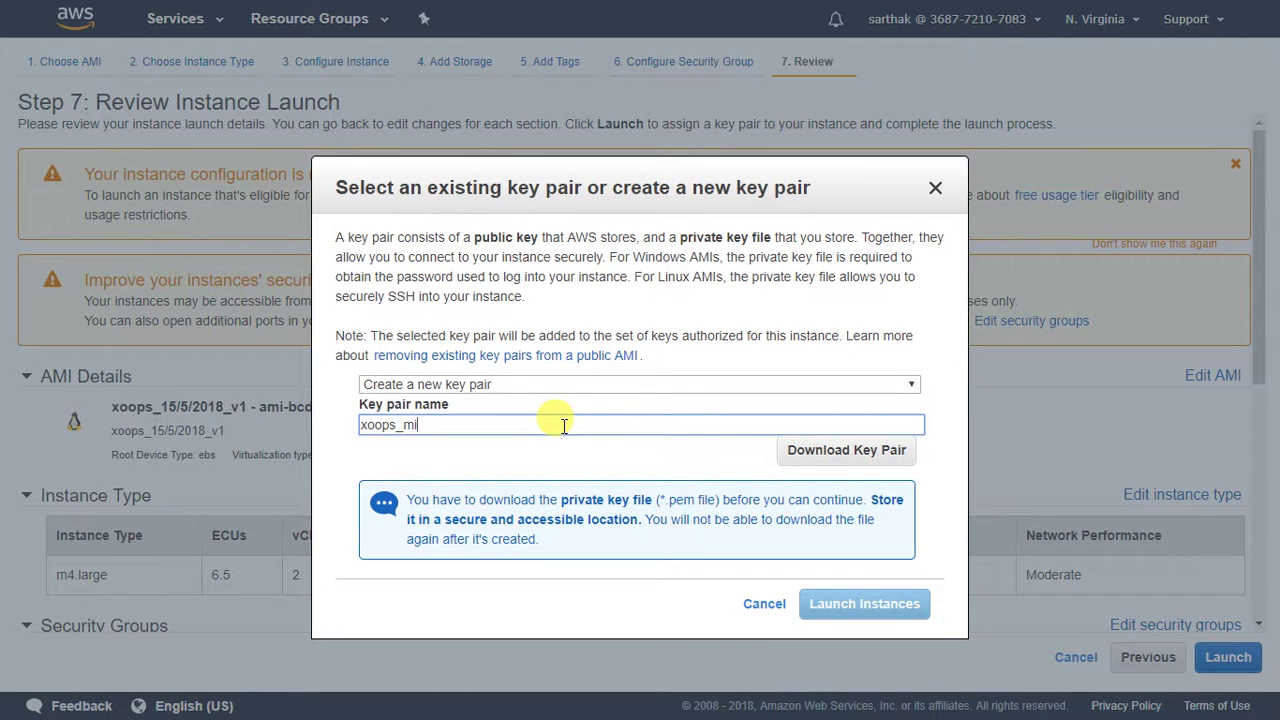
{"action": "type", "text": "xoops_miri"}
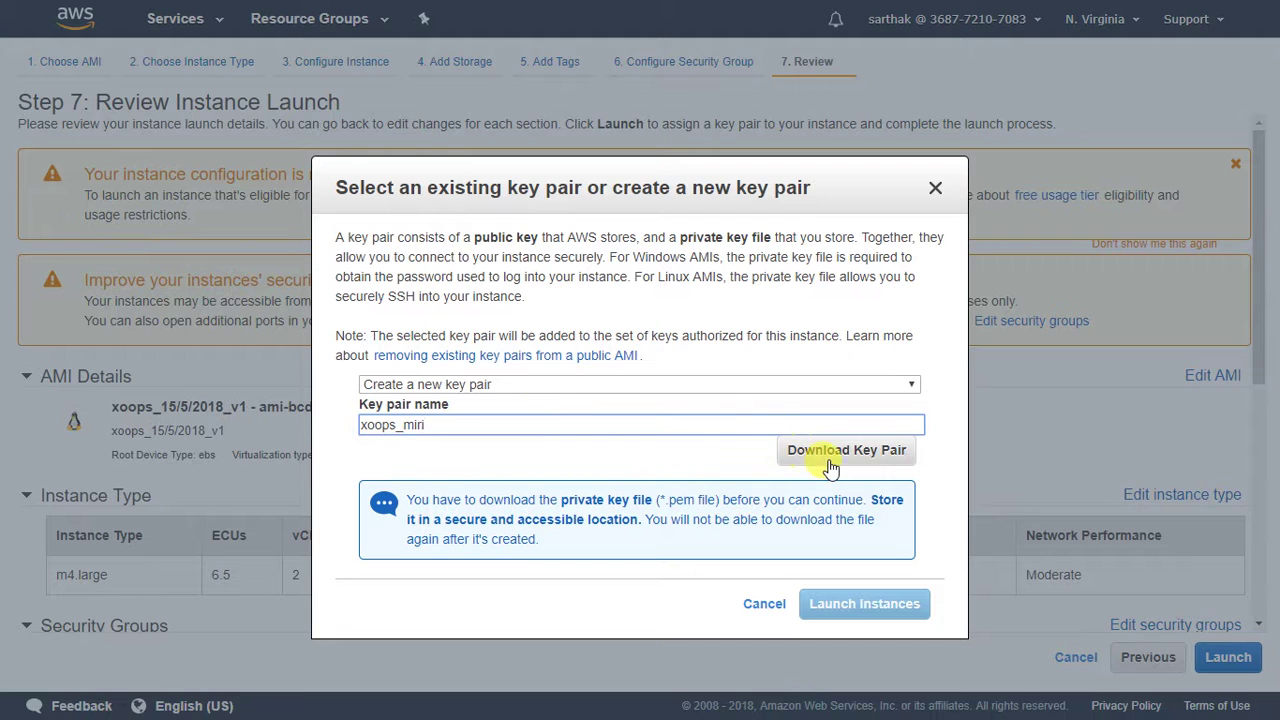
{"action": "left_click", "coordinate": [829, 460]}
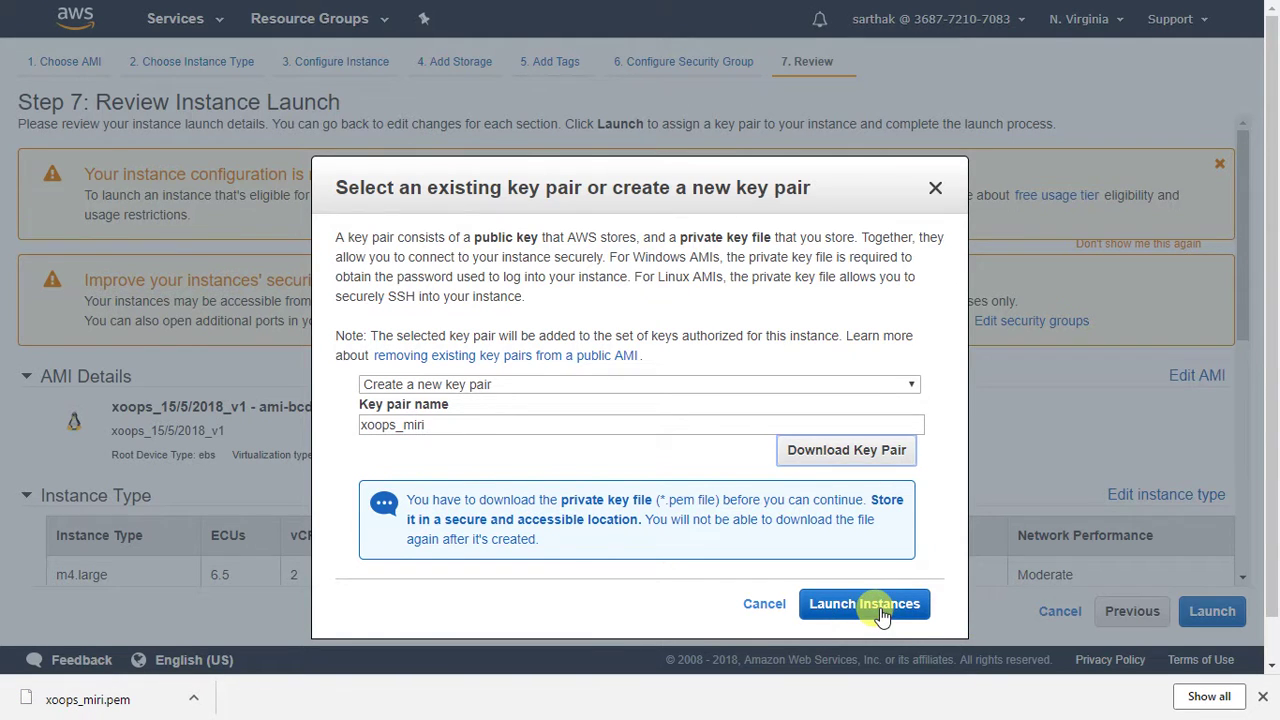
{"action": "left_click", "coordinate": [883, 616]}
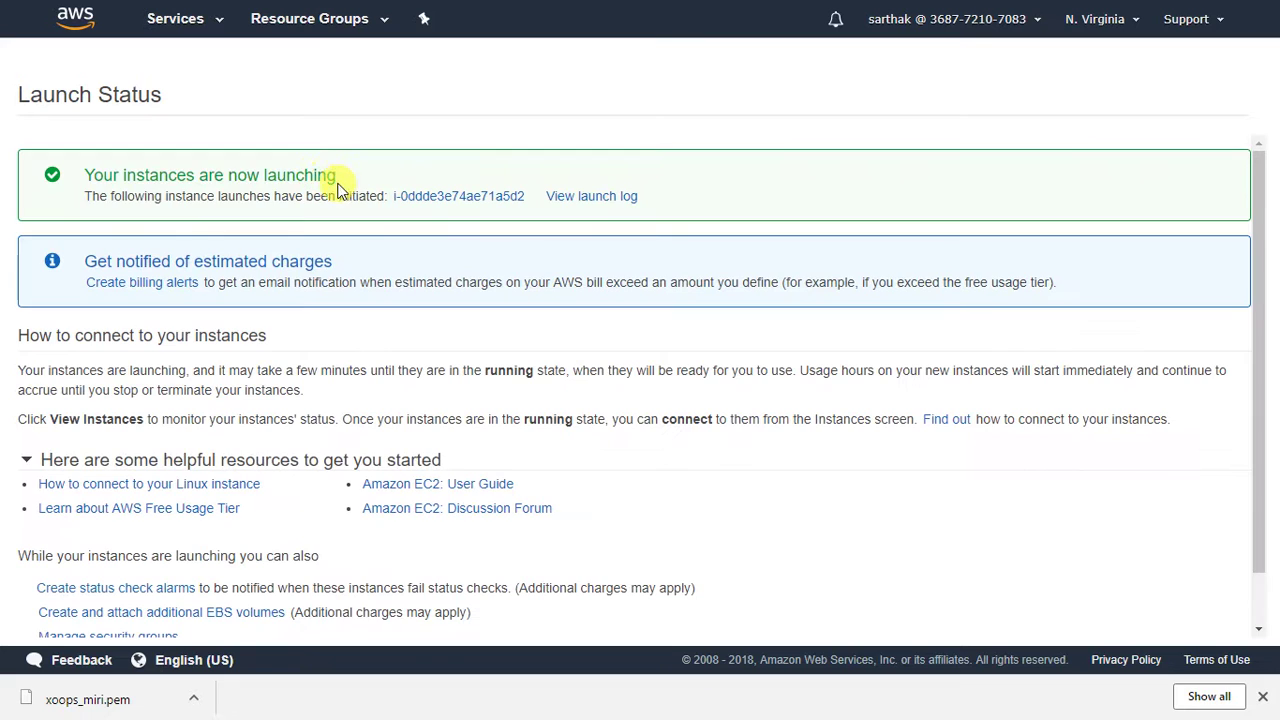
Open the new instance from the launch confirmation and name it xoops.
{"action": "left_click_drag", "start_coordinate": [342, 177], "coordinate": [88, 157]}
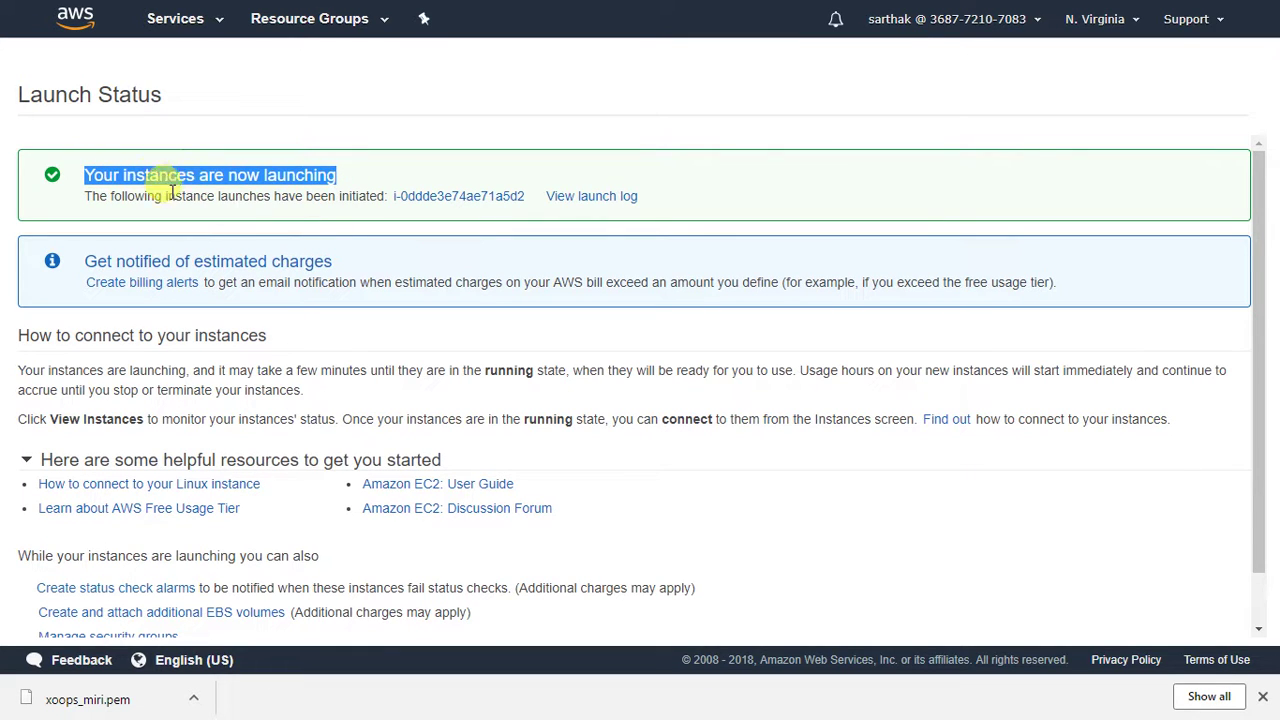
{"action": "left_click", "coordinate": [452, 198]}
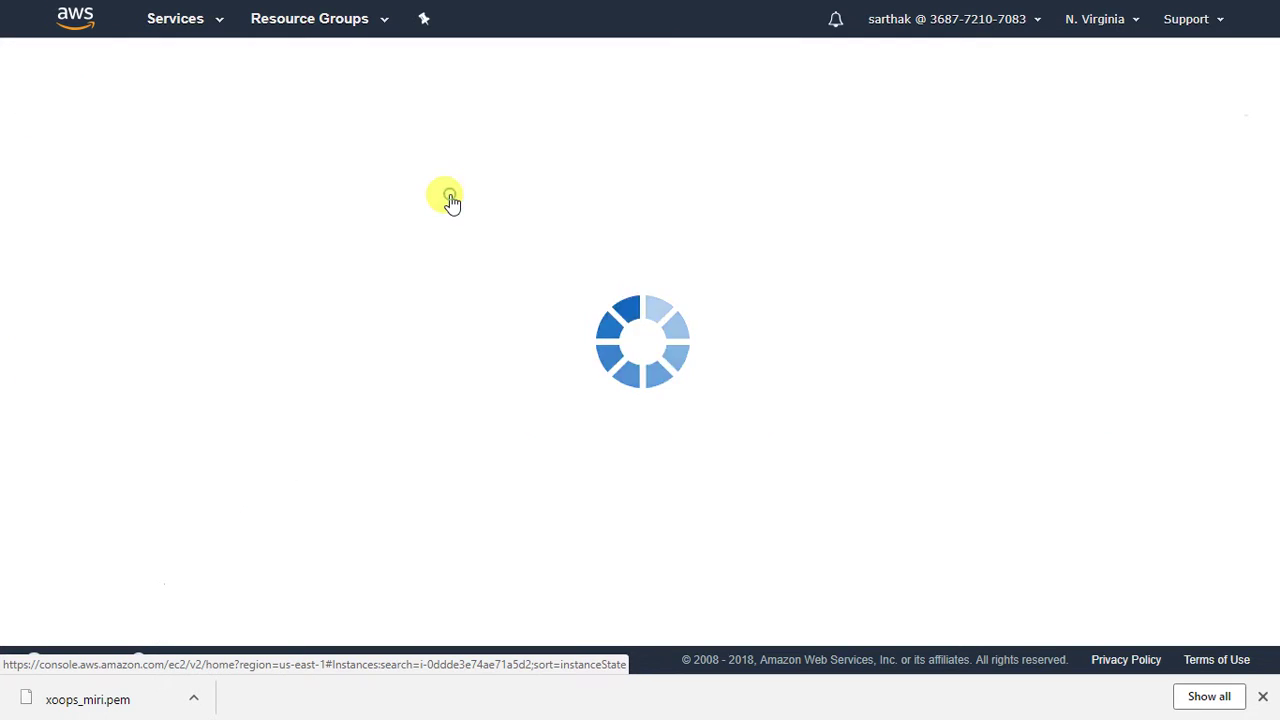
{"action": "mouse_move", "coordinate": [328, 190]}
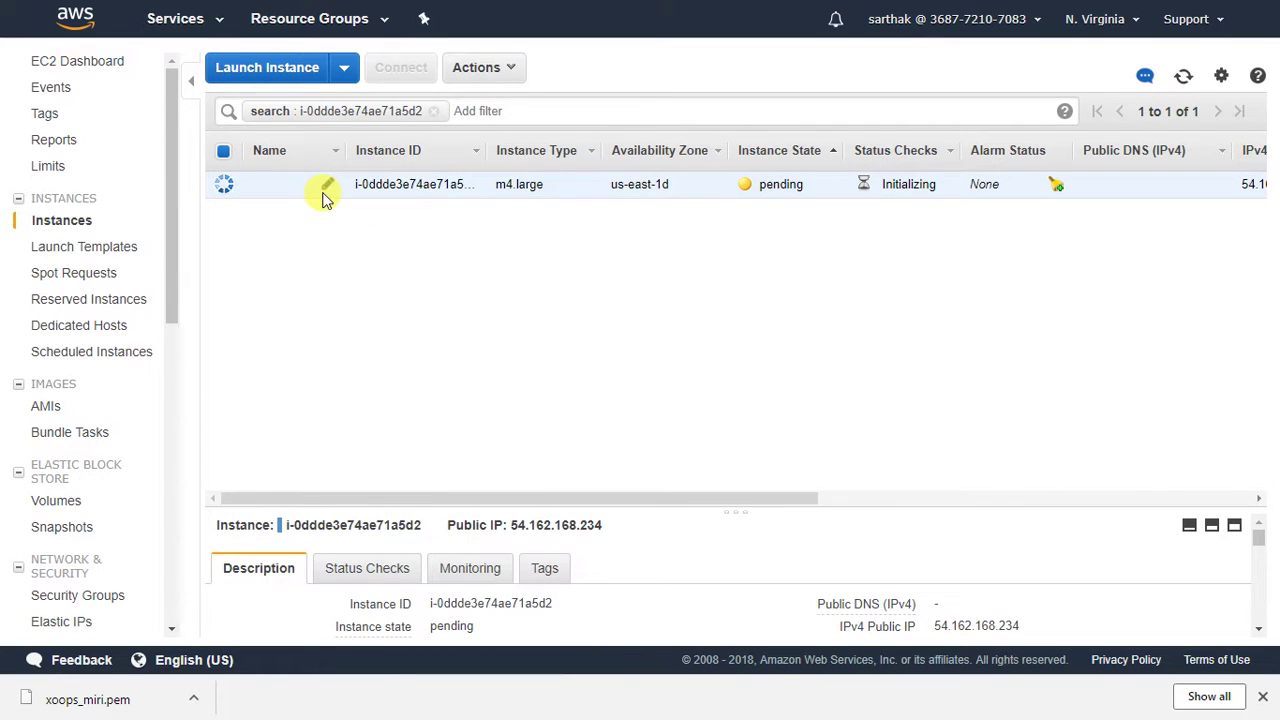
{"action": "left_click", "coordinate": [330, 192]}
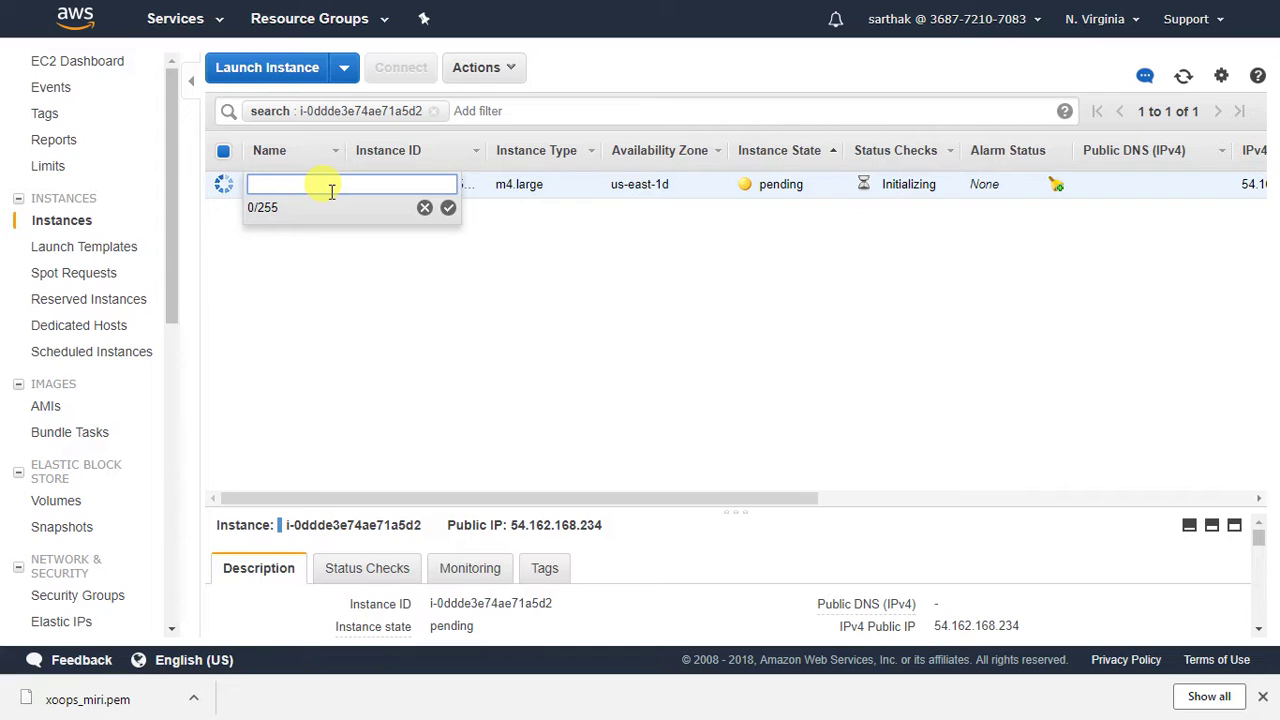
{"action": "key", "text": "Return"}
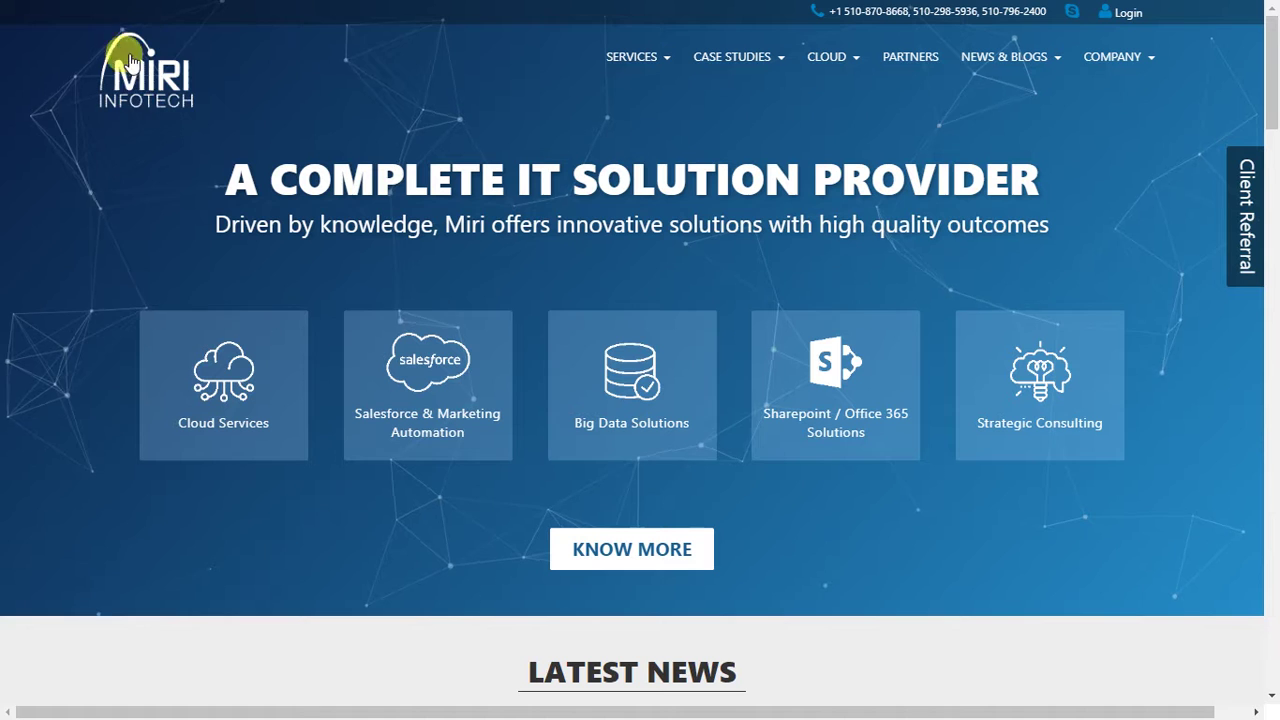
Open the XOOPS product page's Deployment Instructions via Cloud > AWS on Miri Infotech.
{"action": "left_click", "coordinate": [821, 64]}
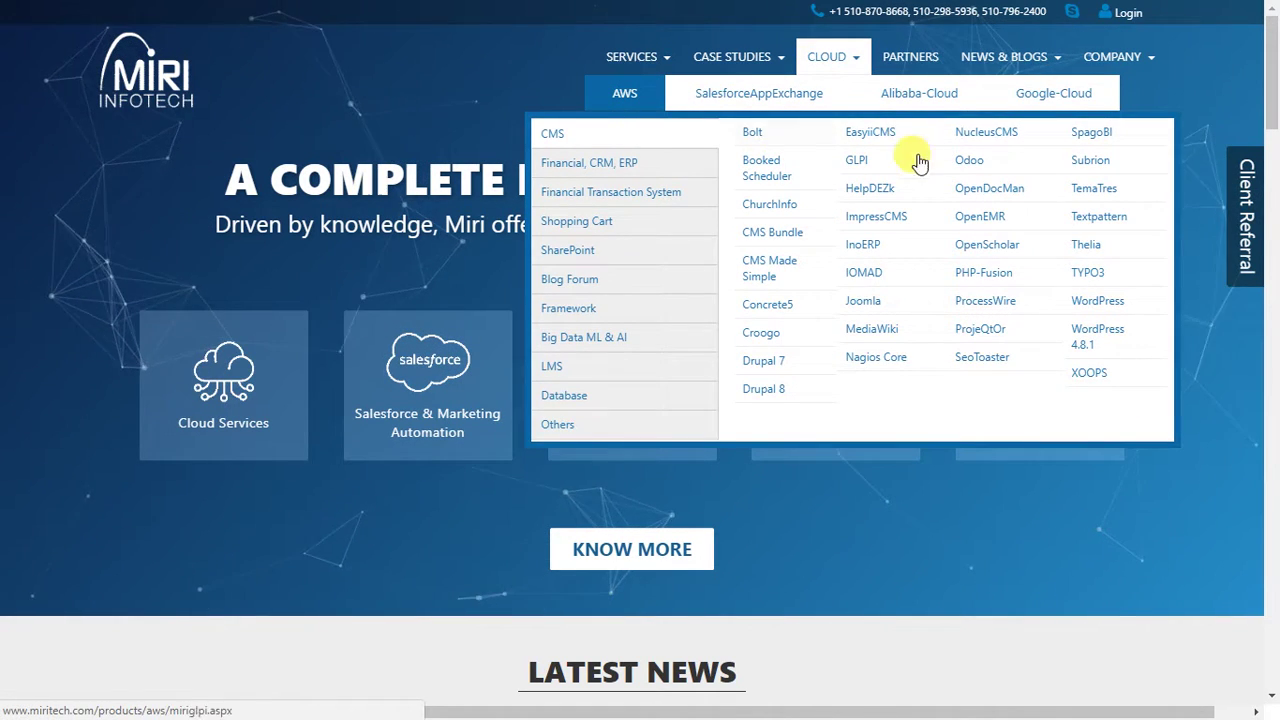
{"action": "left_click", "coordinate": [1091, 377]}
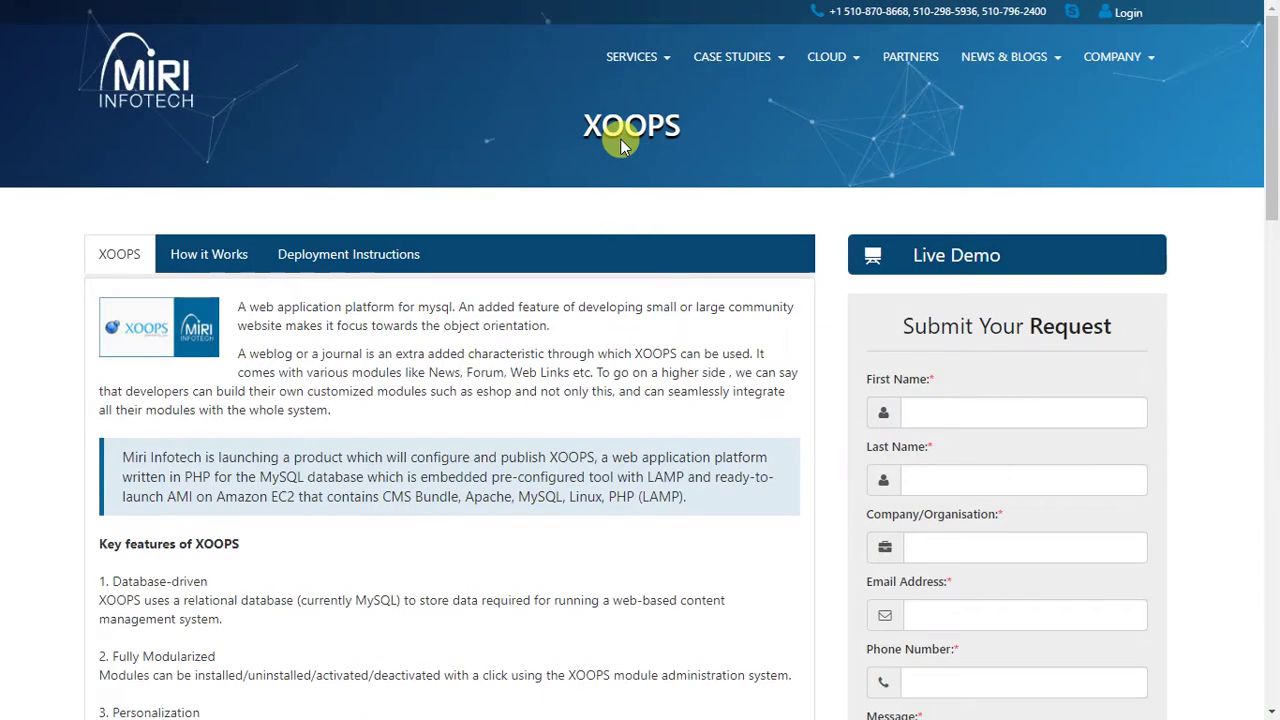
{"action": "left_click", "coordinate": [380, 254]}
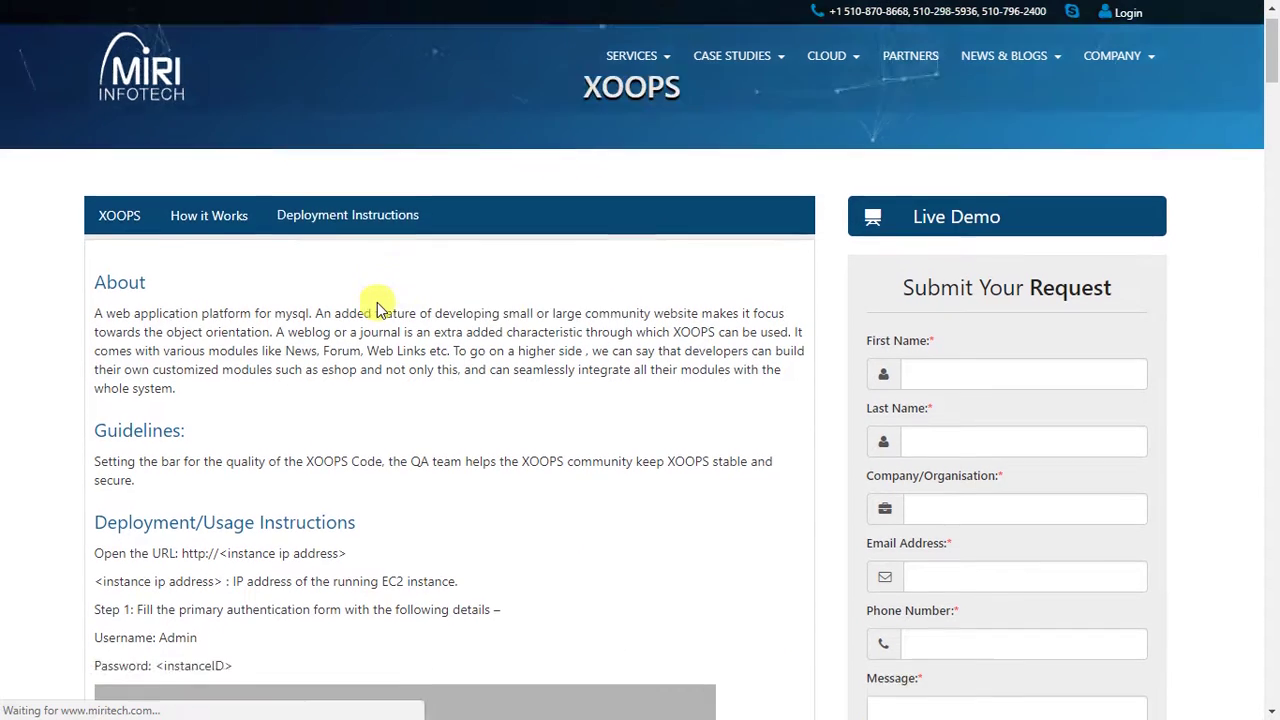
Read the instructions' URL and instance-IP lines, then return to the EC2 console.
{"action": "scroll", "coordinate": [378, 302], "scroll_direction": "down", "scroll_amount": 3}
{"action": "left_click_drag", "start_coordinate": [357, 281], "coordinate": [95, 283]}
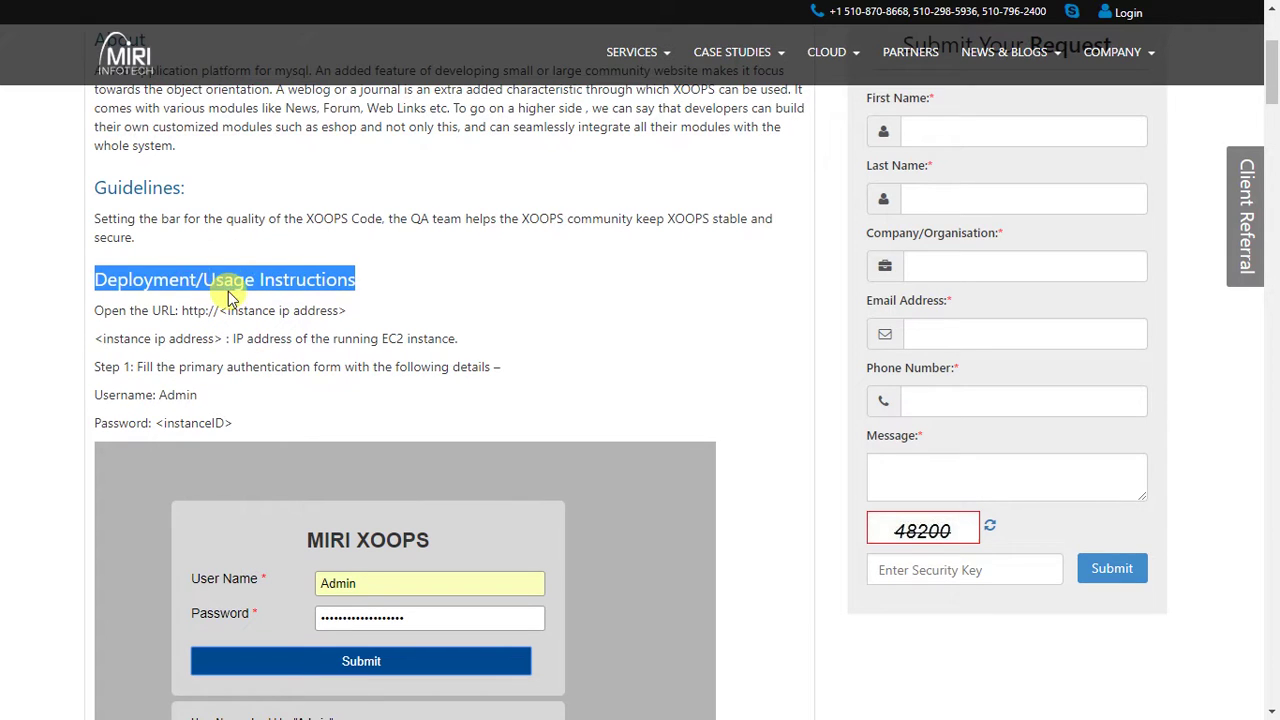
{"action": "scroll", "coordinate": [228, 288], "scroll_direction": "down", "scroll_amount": 1}
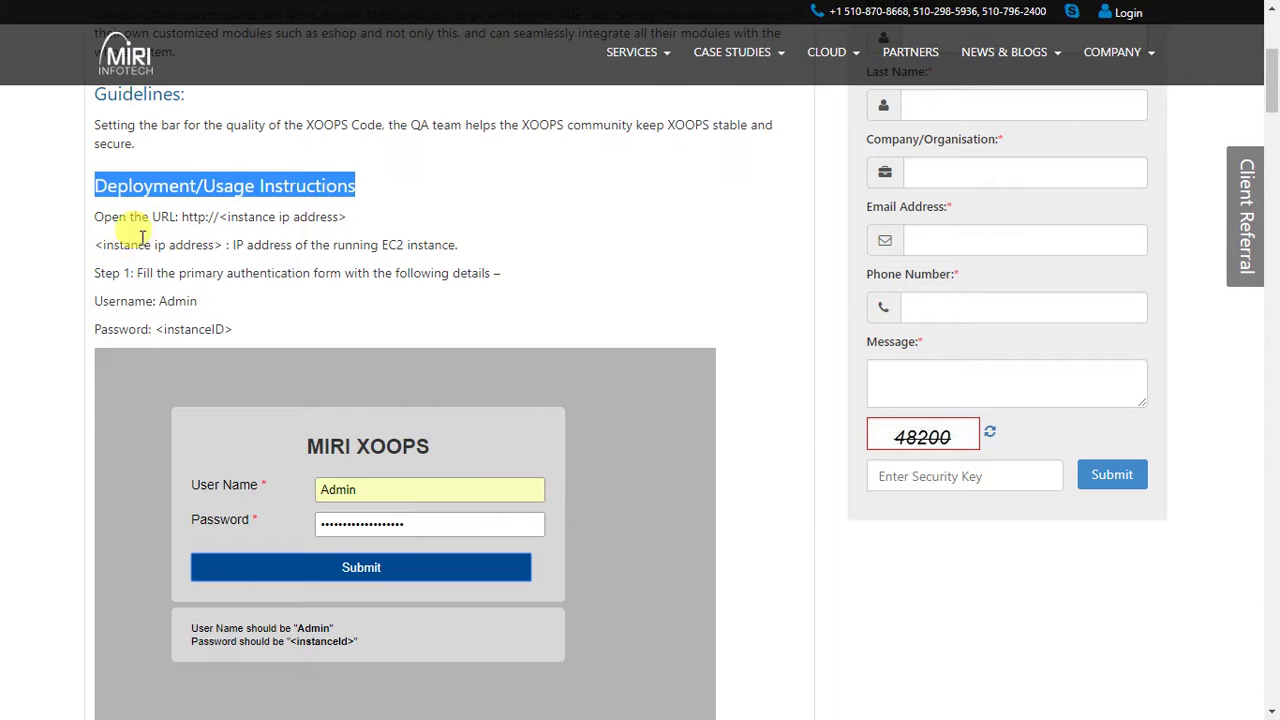
{"action": "left_click_drag", "start_coordinate": [183, 218], "coordinate": [328, 240]}
{"action": "left_click_drag", "start_coordinate": [95, 246], "coordinate": [457, 248]}
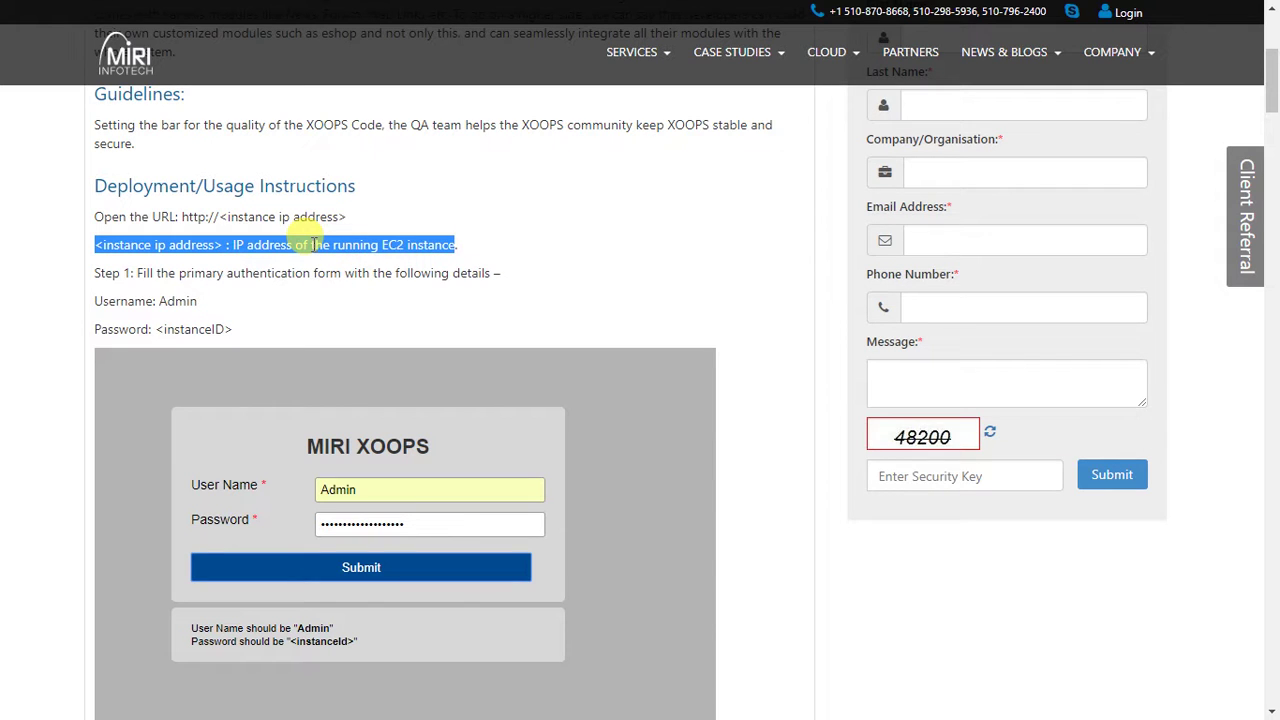
{"action": "key", "text": "ctrl+Tab"}
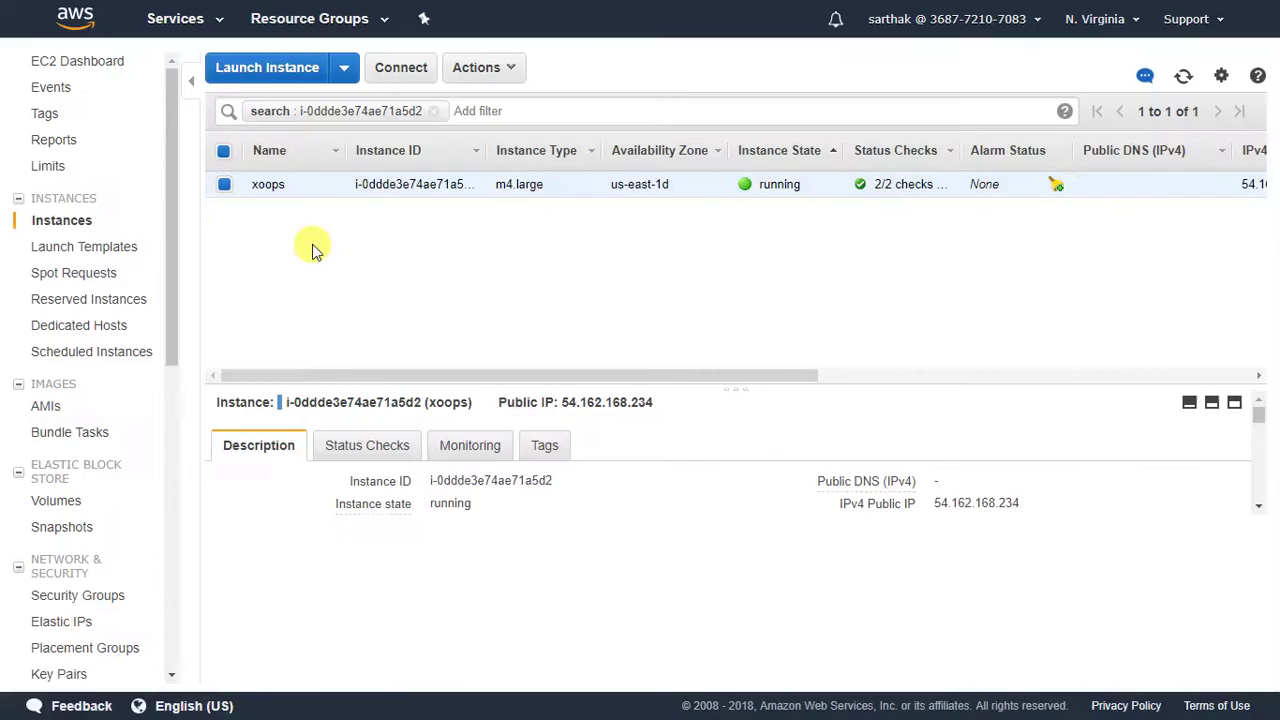
Copy the xoops instance's public IPv4 address 54.162.168.234 from its Description tab.
{"action": "left_click", "coordinate": [1036, 503]}
{"action": "right_click", "coordinate": [955, 507]}
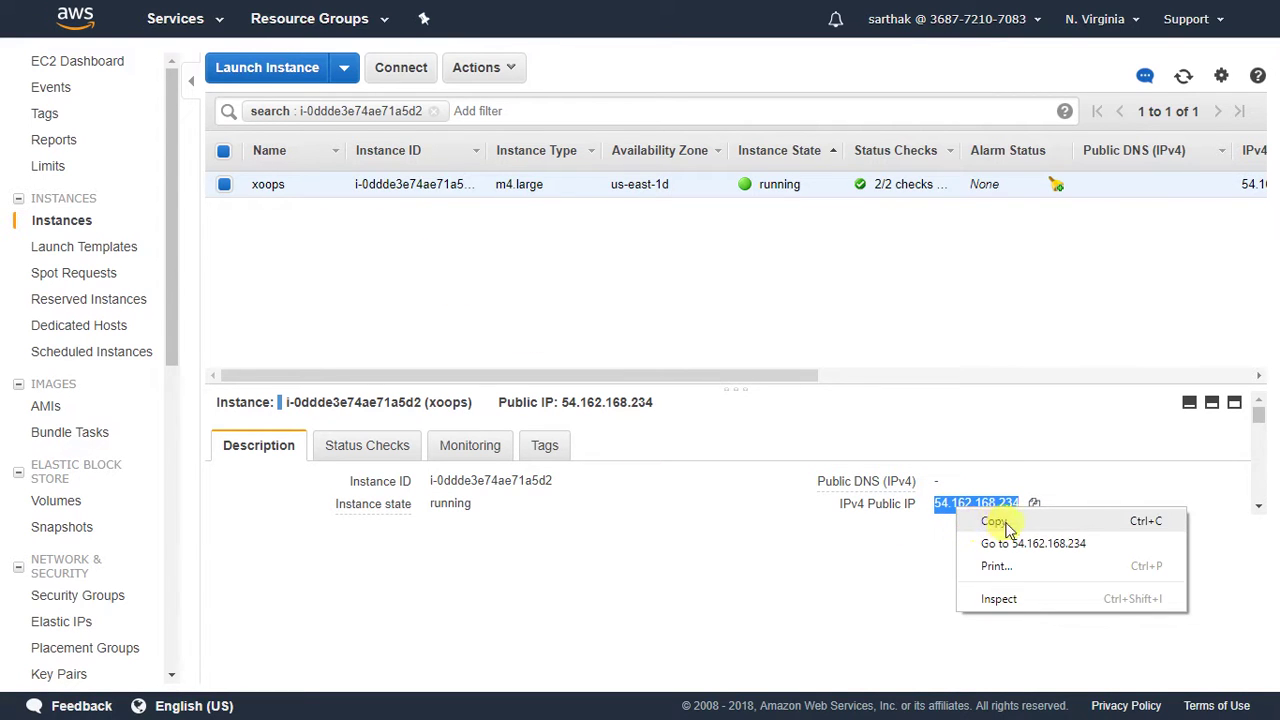
{"action": "left_click", "coordinate": [1000, 522]}
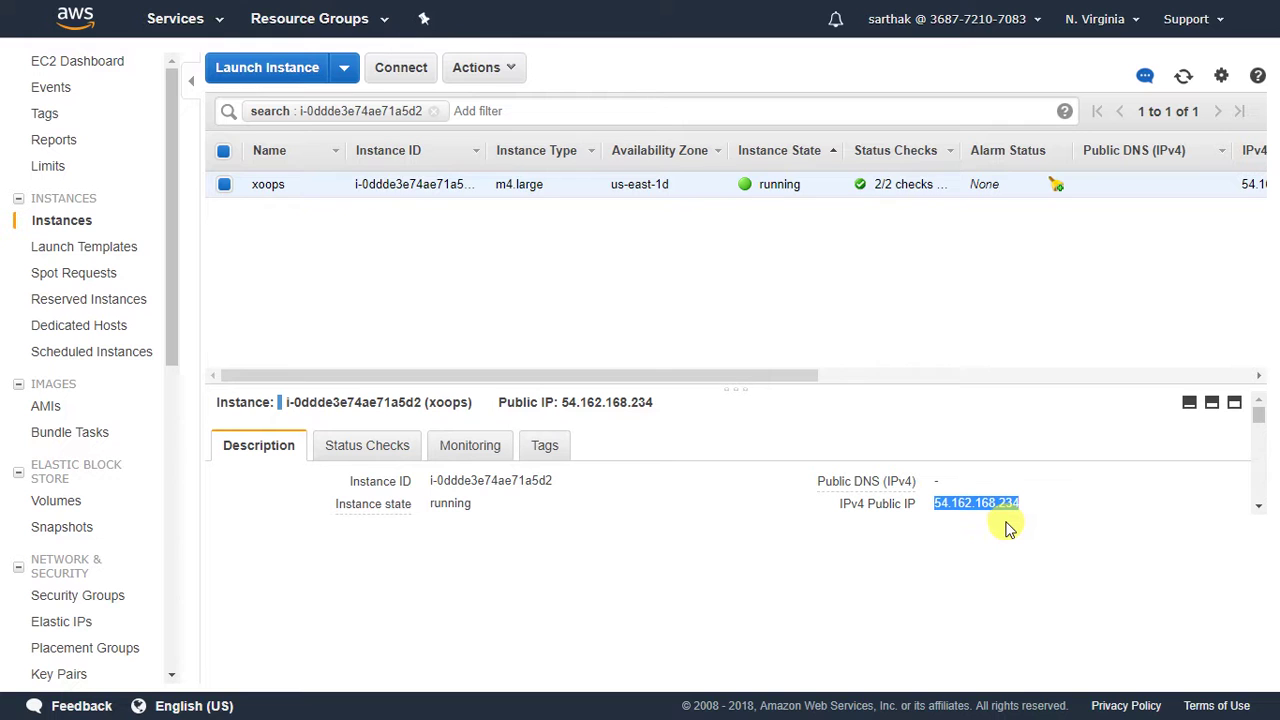
Load 54.162.168.234 full-screen in a new tab to reach the MIRI XOOPS login form.
{"action": "key", "text": "ctrl+t"}
{"action": "key", "text": "ctrl+v"}
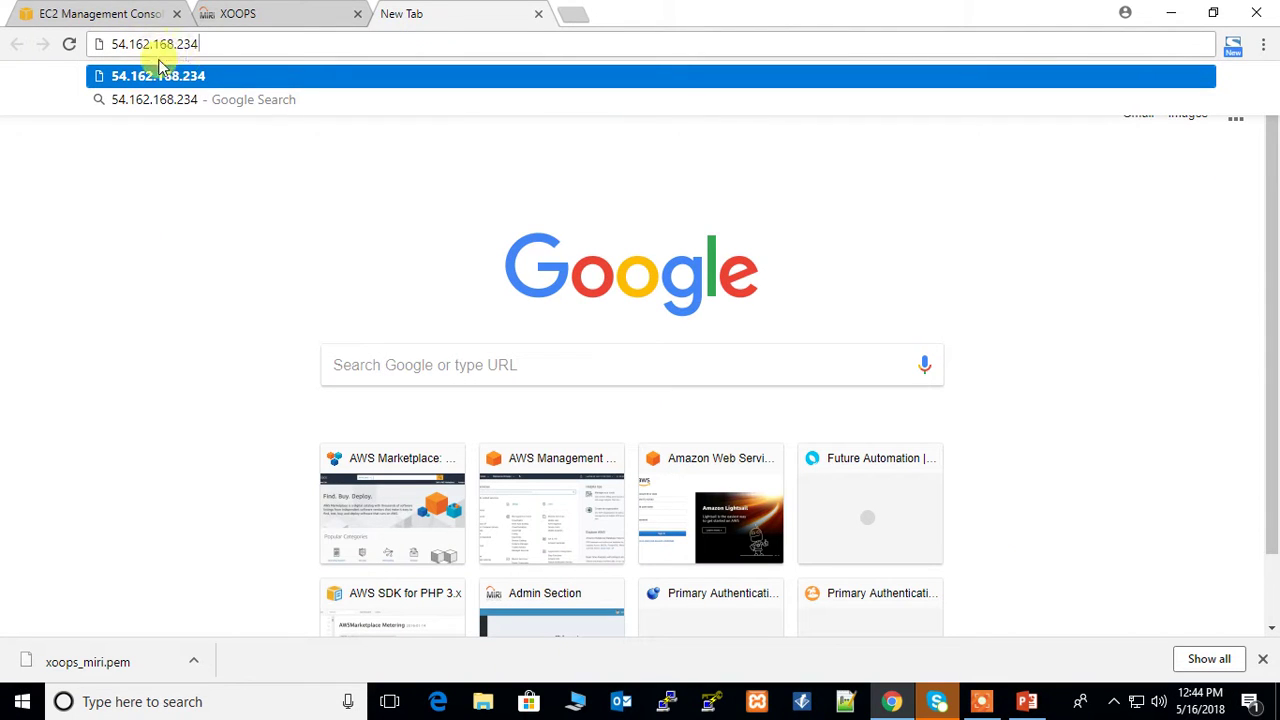
{"action": "key", "text": "Return"}
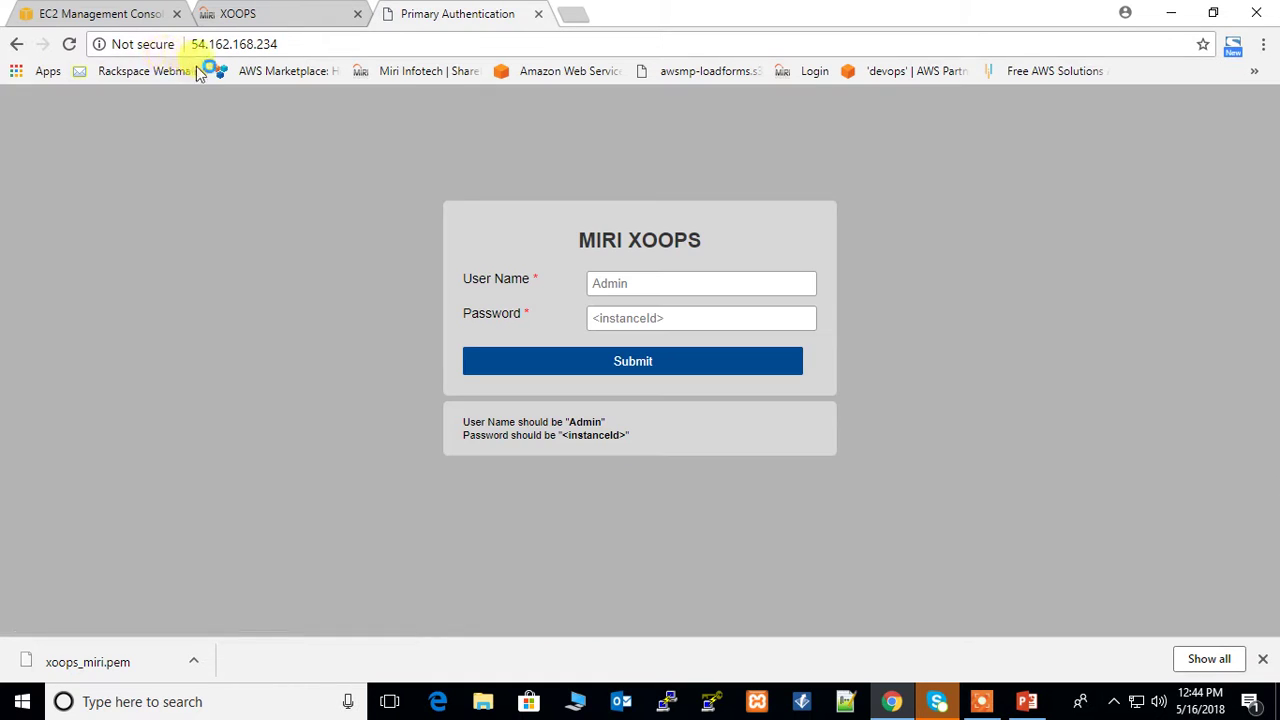
{"action": "key", "text": "F11"}
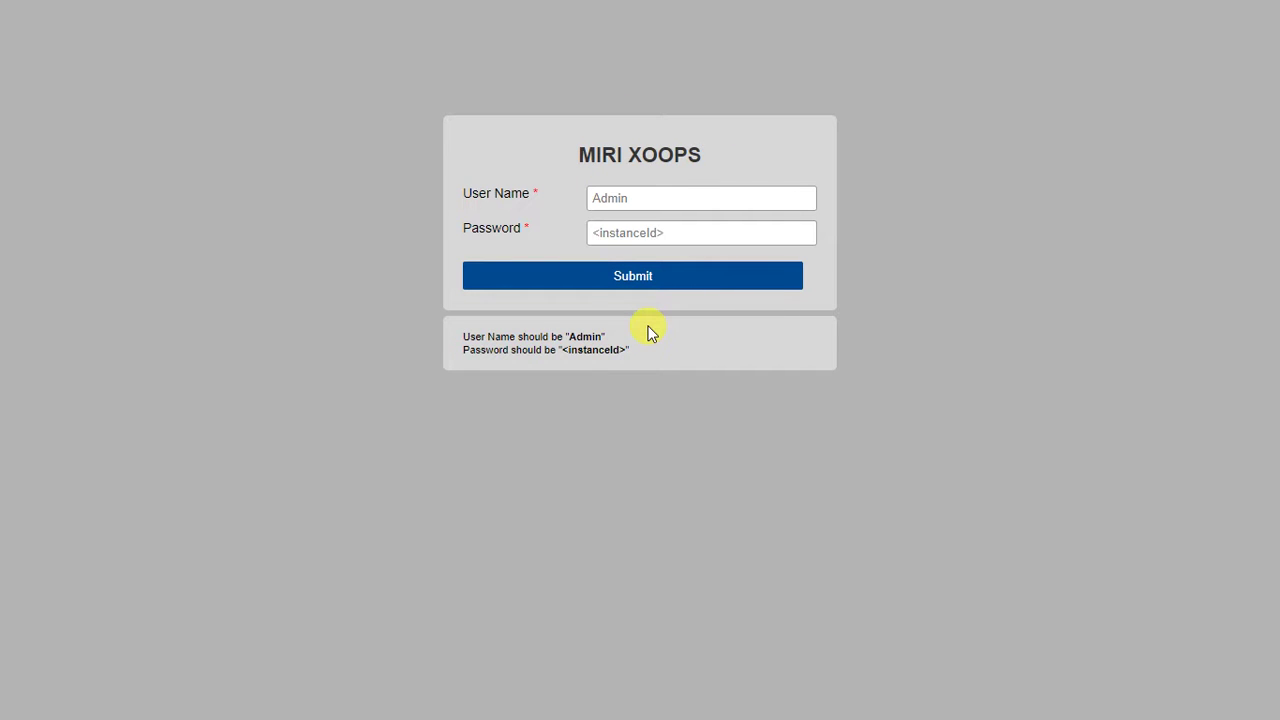
{"action": "key", "text": "ctrl+Tab"}
{"action": "scroll", "coordinate": [394, 331], "scroll_direction": "down", "scroll_amount": 2}
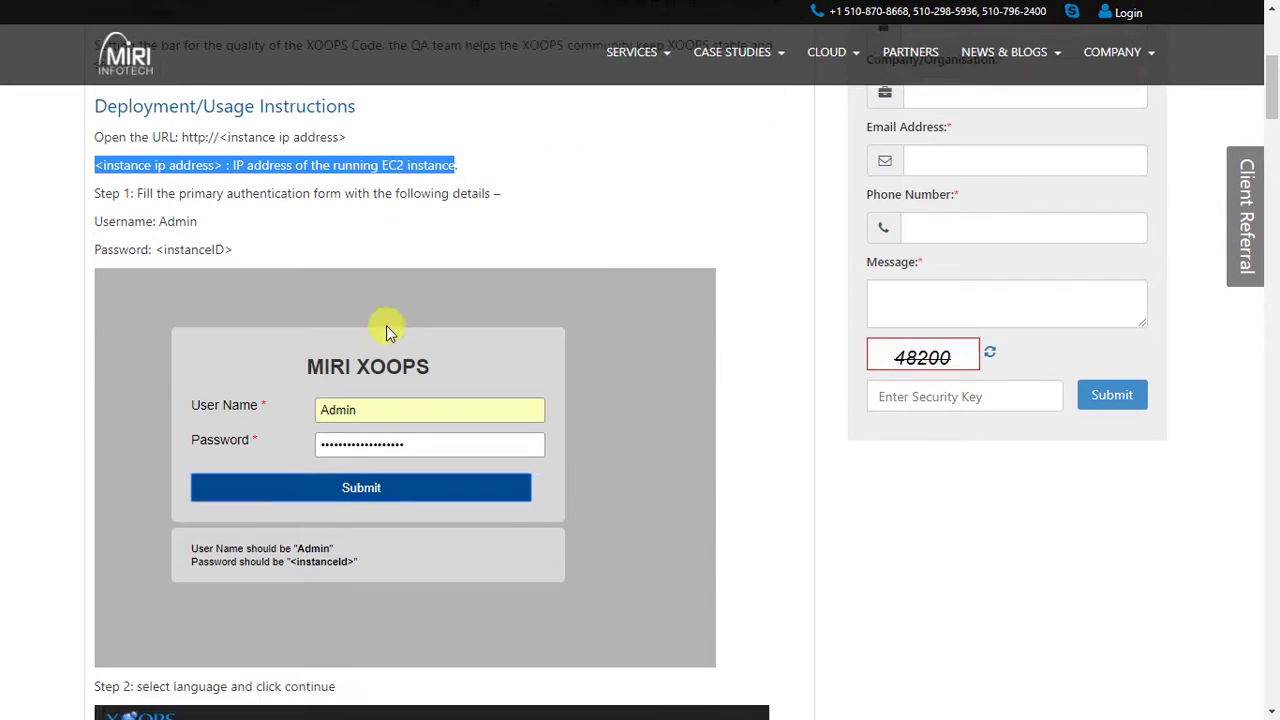
Review Step 1's credentials, username Admin with the instance ID as password, then return to EC2.
{"action": "left_click_drag", "start_coordinate": [93, 183], "coordinate": [280, 235]}
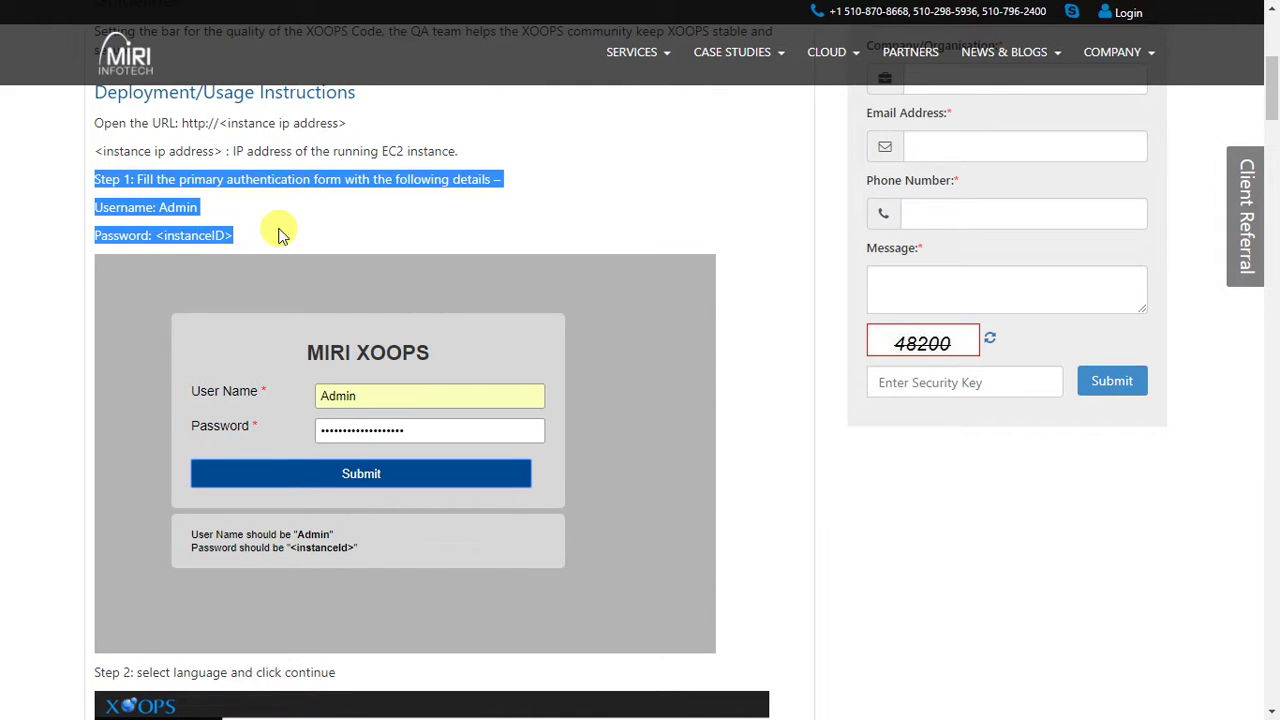
{"action": "left_click", "coordinate": [280, 235]}
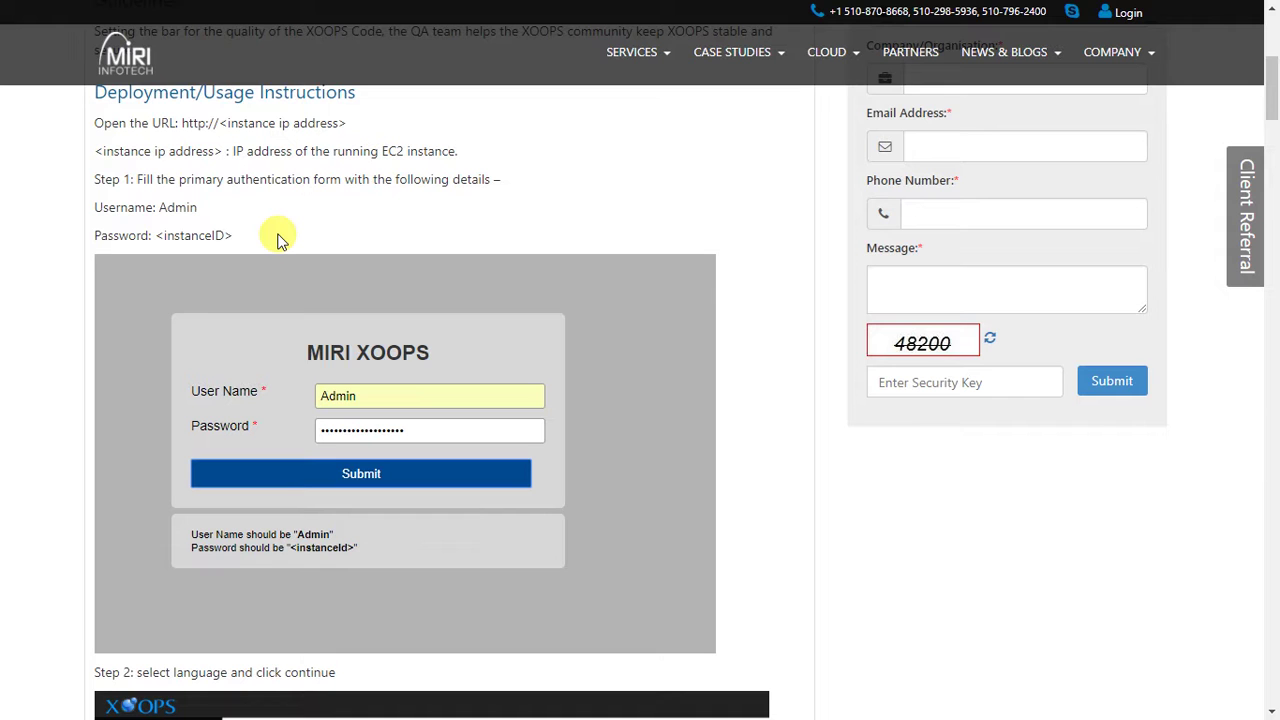
{"action": "key", "text": "ctrl+Tab"}
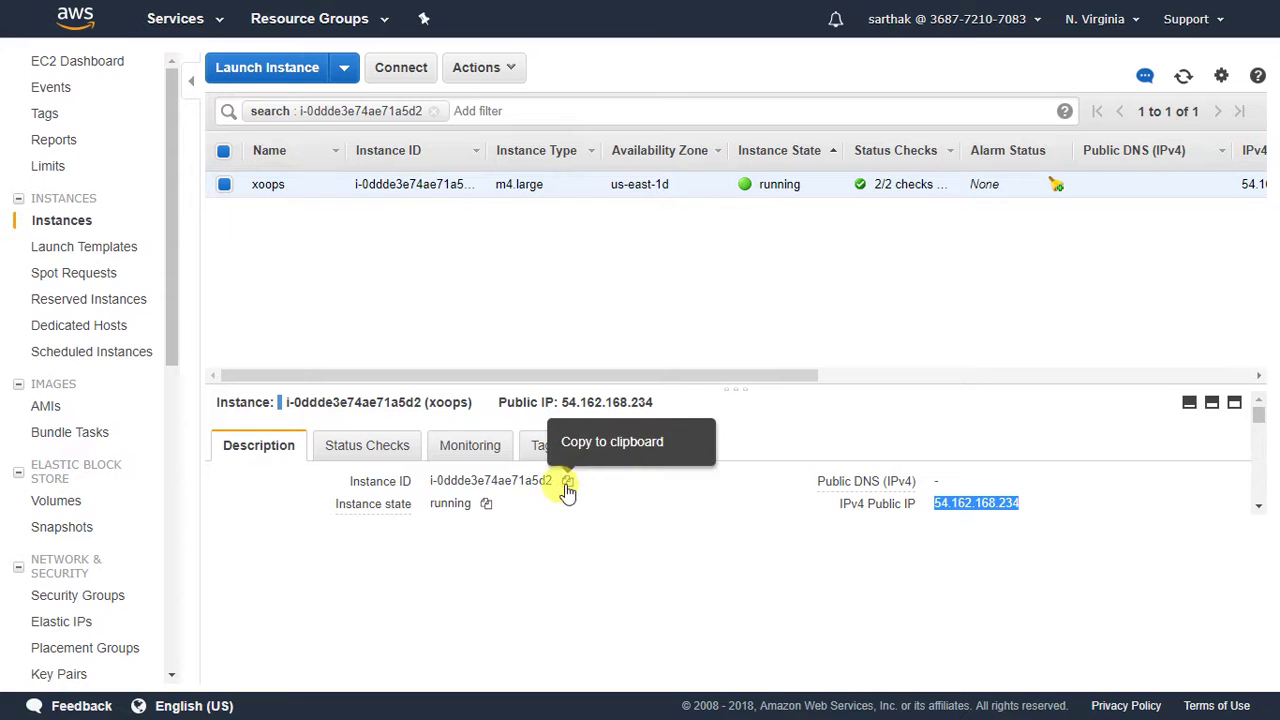
Copy the xoops instance ID from the EC2 console and return to the XOOPS login page.
{"action": "left_click", "coordinate": [567, 486]}
{"action": "right_click", "coordinate": [530, 490]}
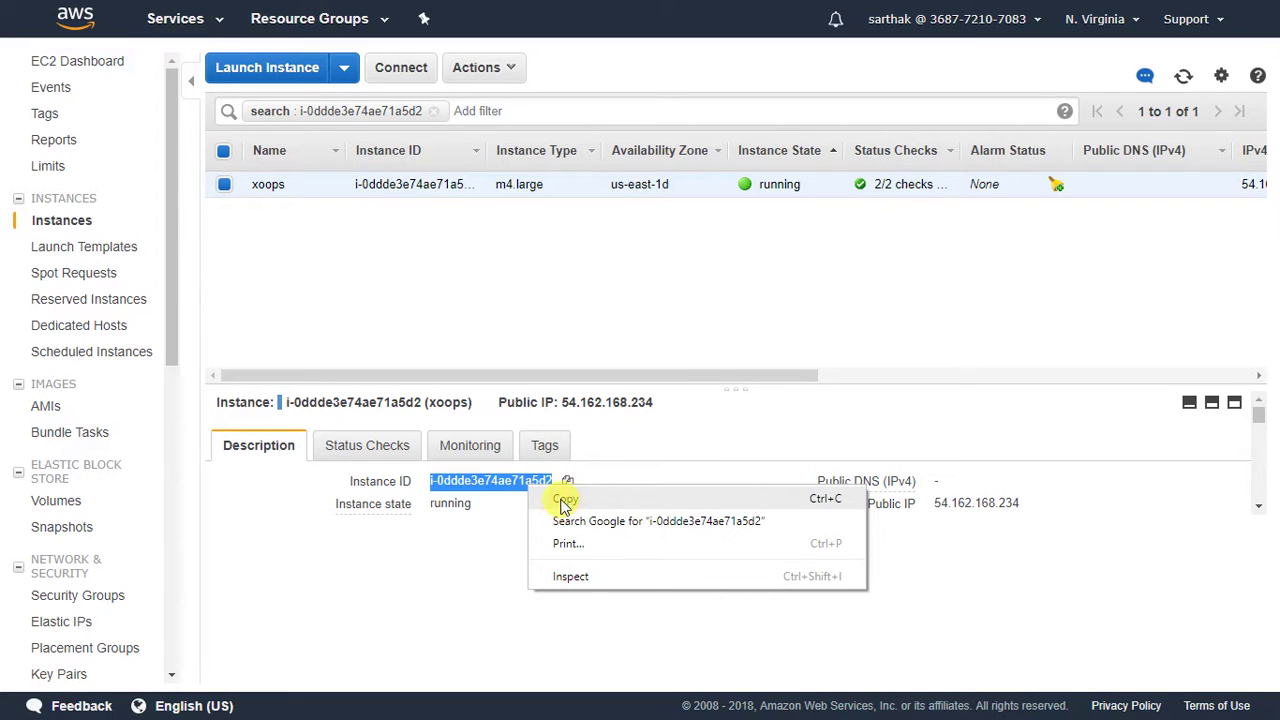
{"action": "left_click", "coordinate": [564, 500]}
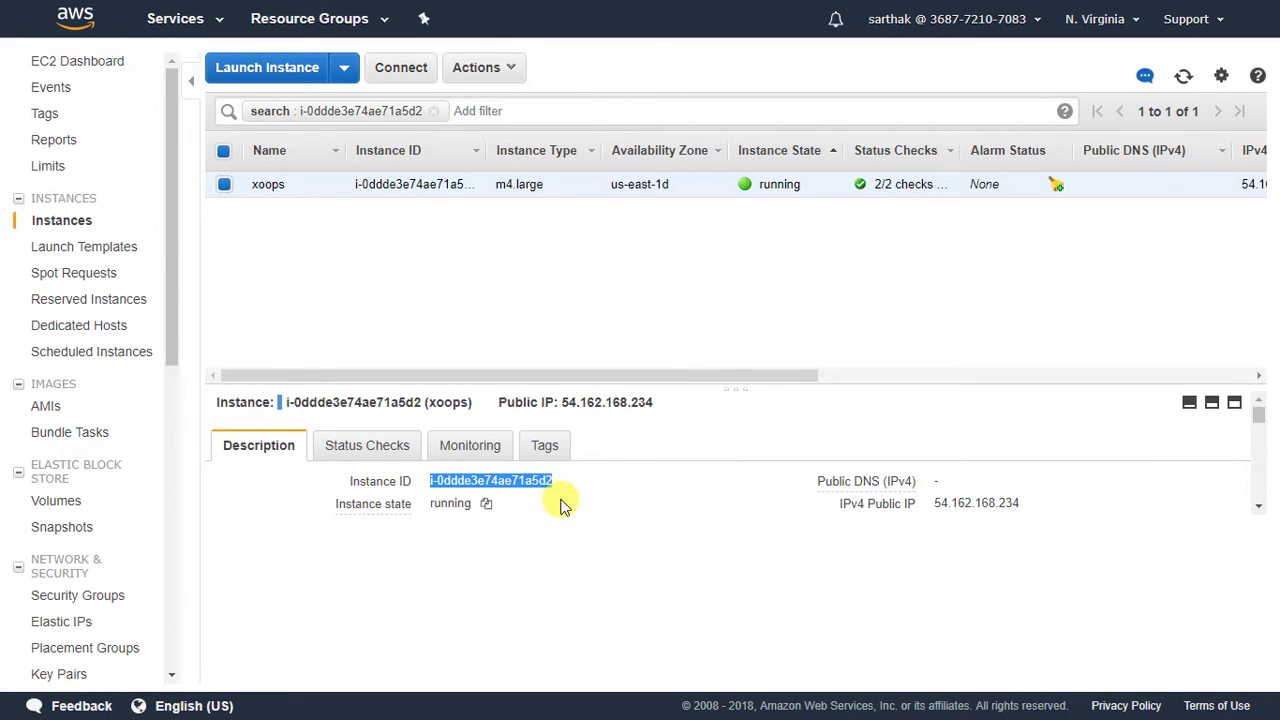
{"action": "scroll", "coordinate": [560, 505], "scroll_direction": "down", "scroll_amount": 3}
{"action": "scroll", "coordinate": [565, 481], "scroll_direction": "up", "scroll_amount": 2}
{"action": "scroll", "coordinate": [565, 481], "scroll_direction": "up", "scroll_amount": 1}
{"action": "right_click", "coordinate": [522, 483]}
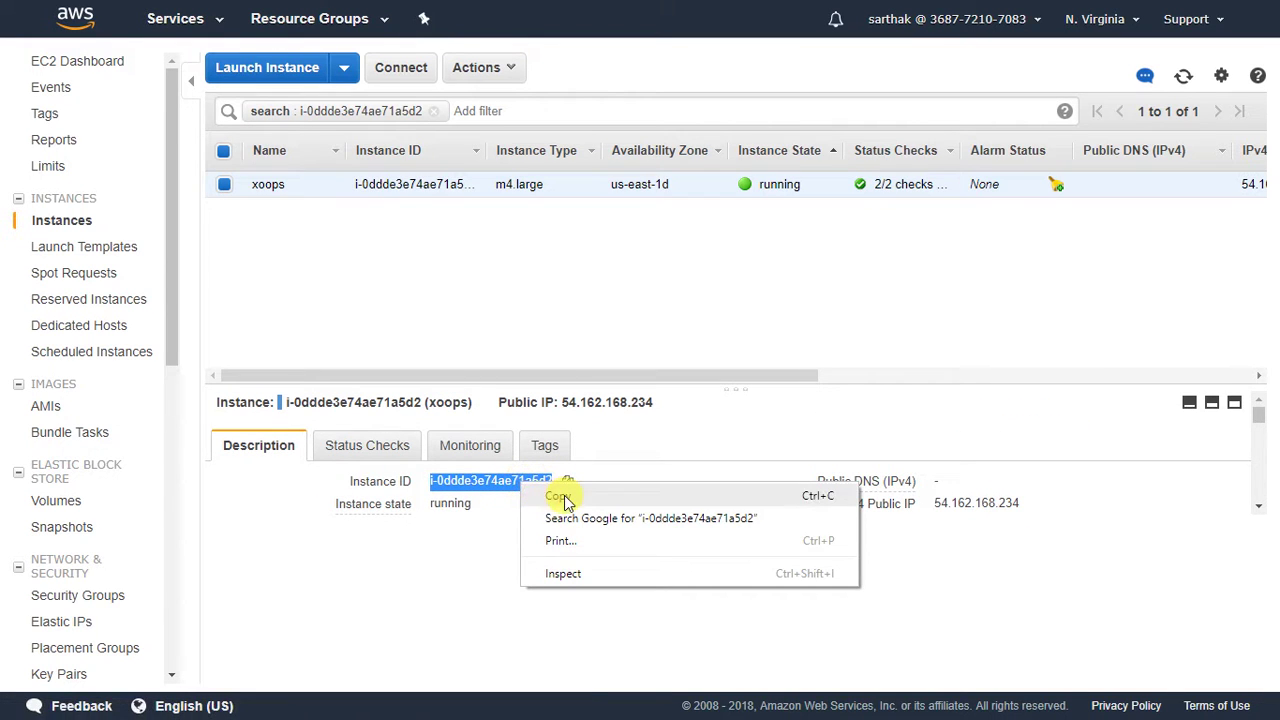
{"action": "left_click", "coordinate": [560, 497]}
{"action": "key", "text": "ctrl+Tab"}
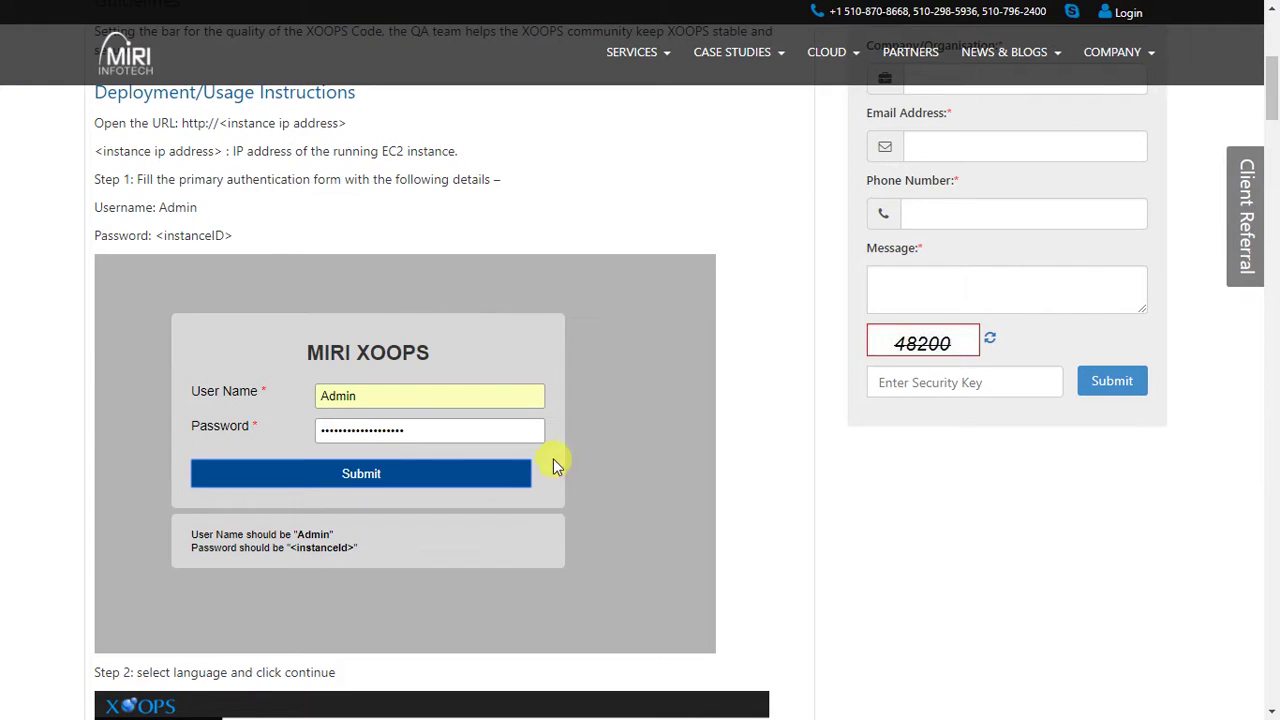
{"action": "key", "text": "ctrl+Tab"}
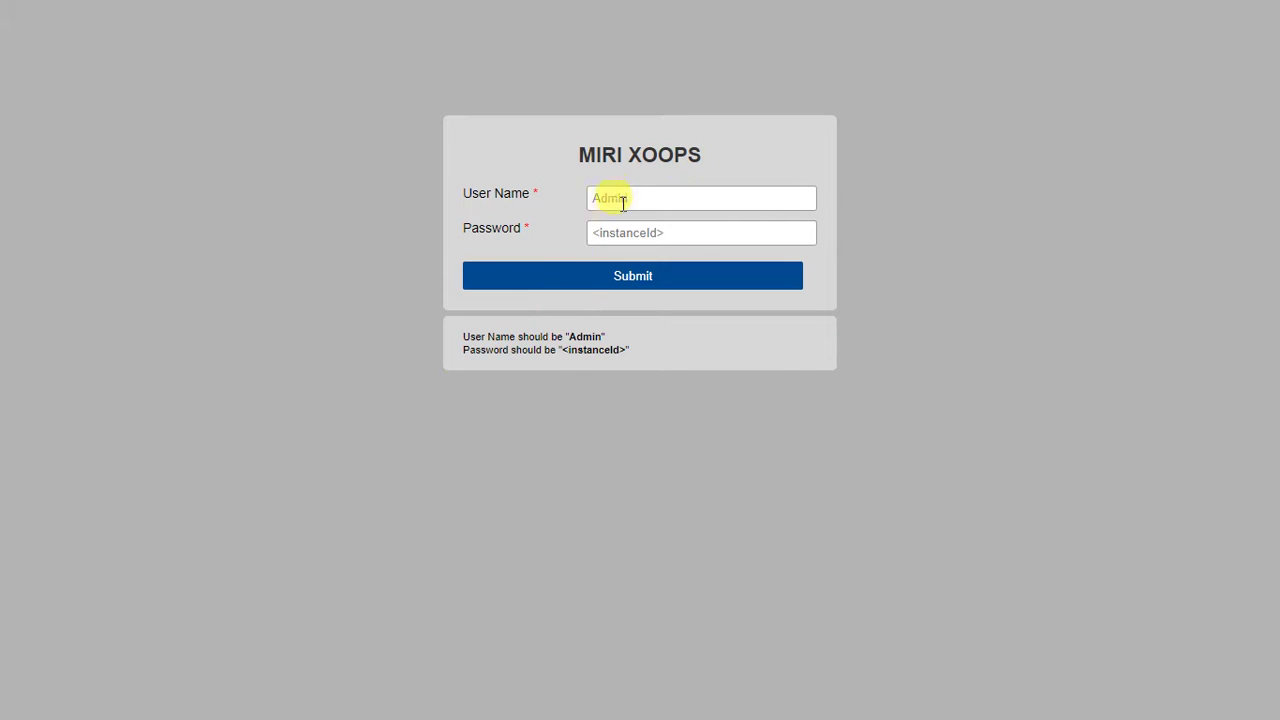
Log in with user name Admin and the pasted instance ID as the password.
{"action": "left_click", "coordinate": [630, 197]}
{"action": "type", "text": "Ad"}
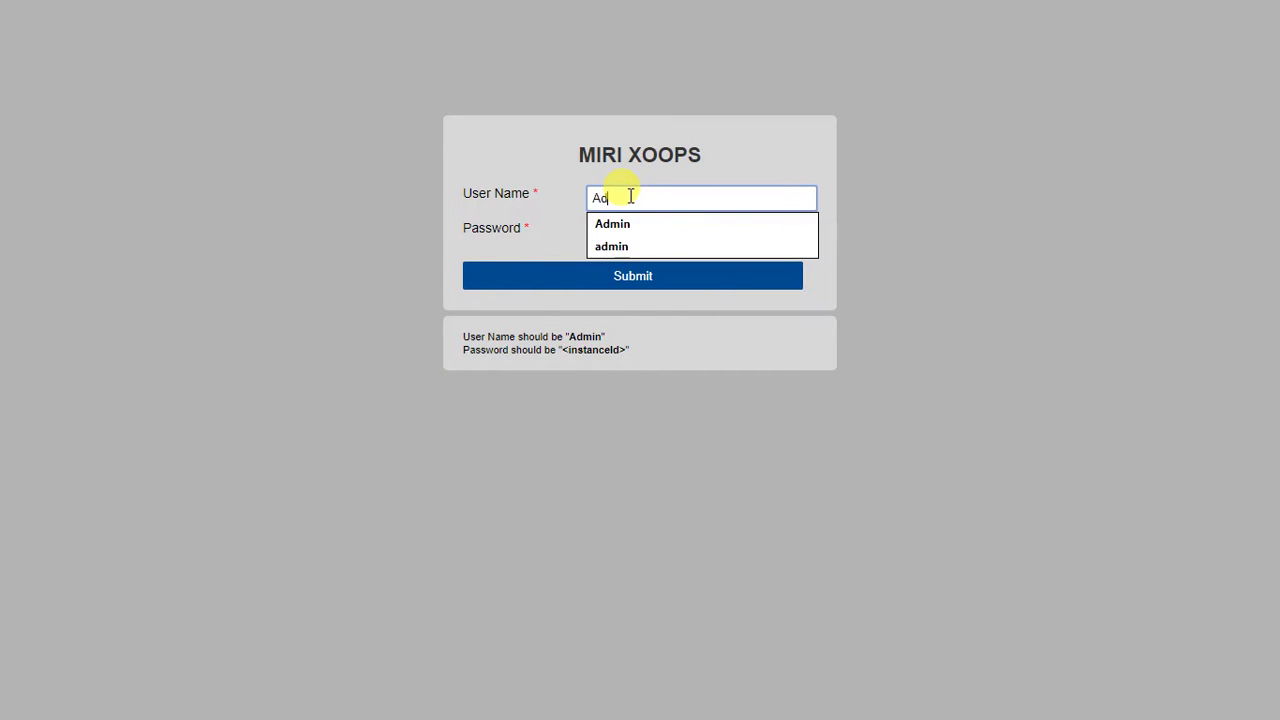
{"action": "left_click", "coordinate": [725, 233]}
{"action": "left_click", "coordinate": [712, 232]}
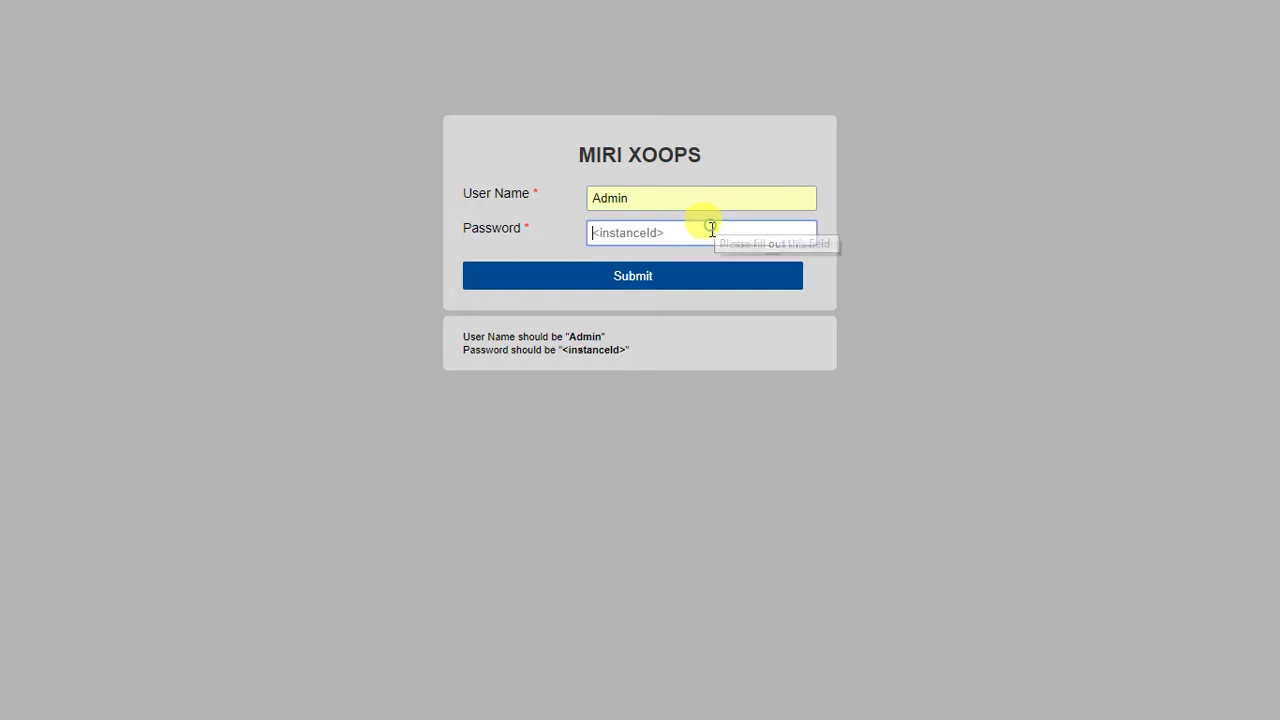
{"action": "right_click", "coordinate": [713, 235]}
{"action": "left_click", "coordinate": [763, 325]}
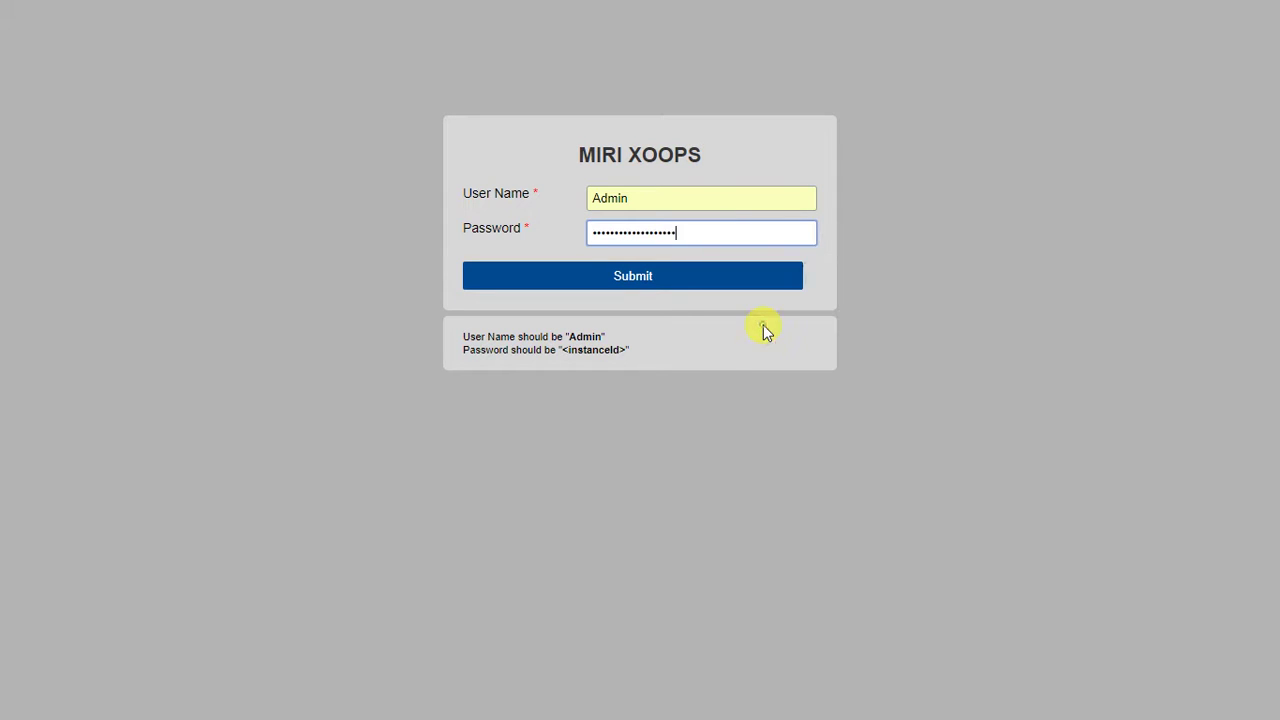
{"action": "left_click", "coordinate": [636, 281]}
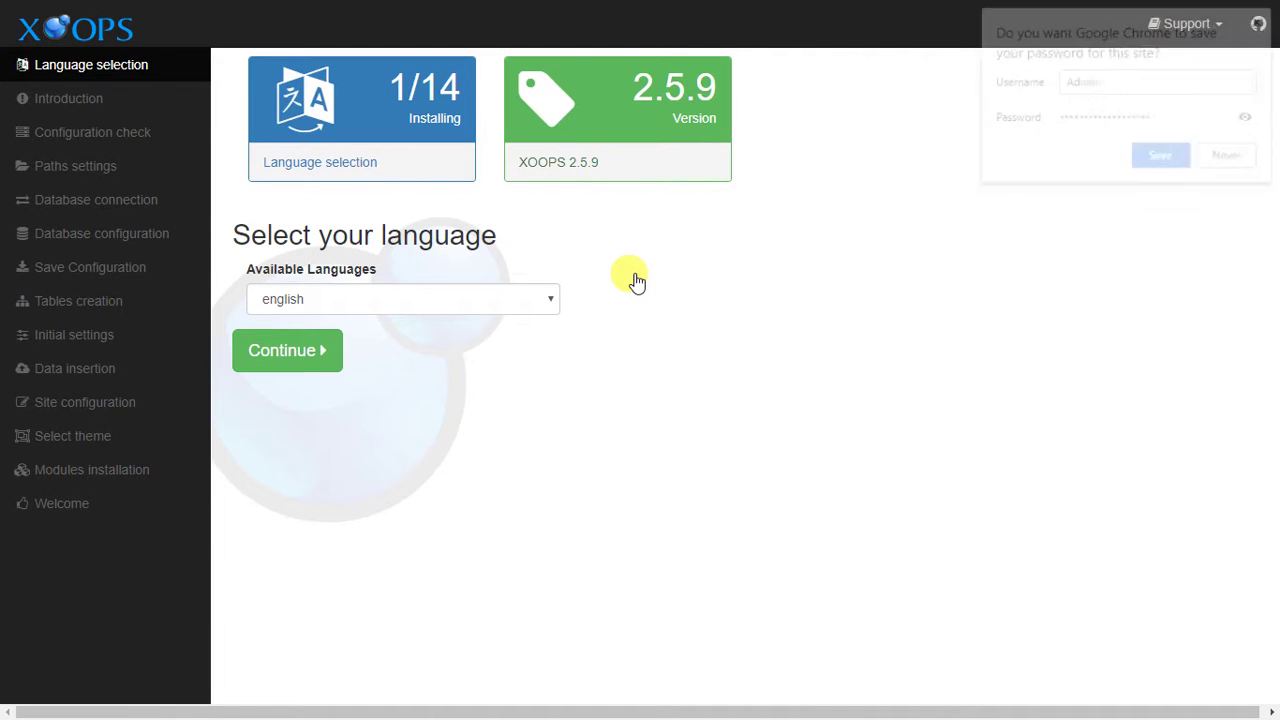
Decline Chrome's password saving, continue with english, and read through the Introduction page.
{"action": "left_click", "coordinate": [1230, 157]}
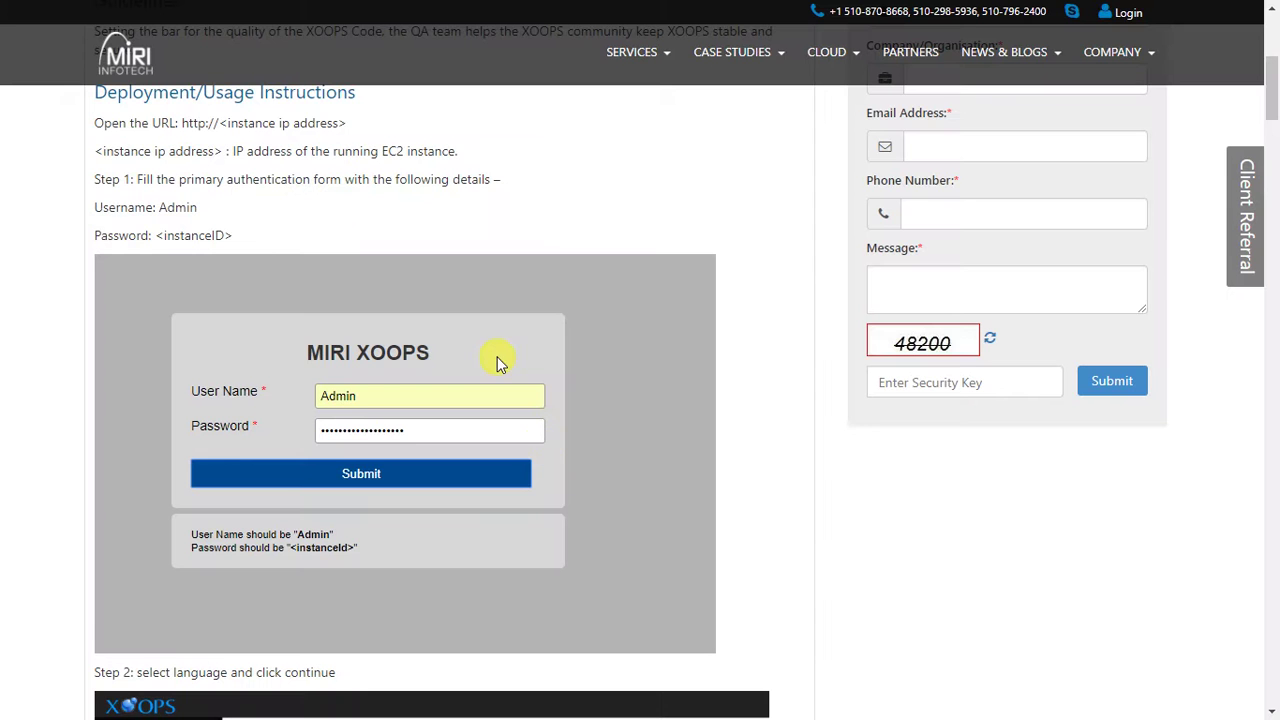
{"action": "scroll", "coordinate": [497, 358], "scroll_direction": "down", "scroll_amount": 5}
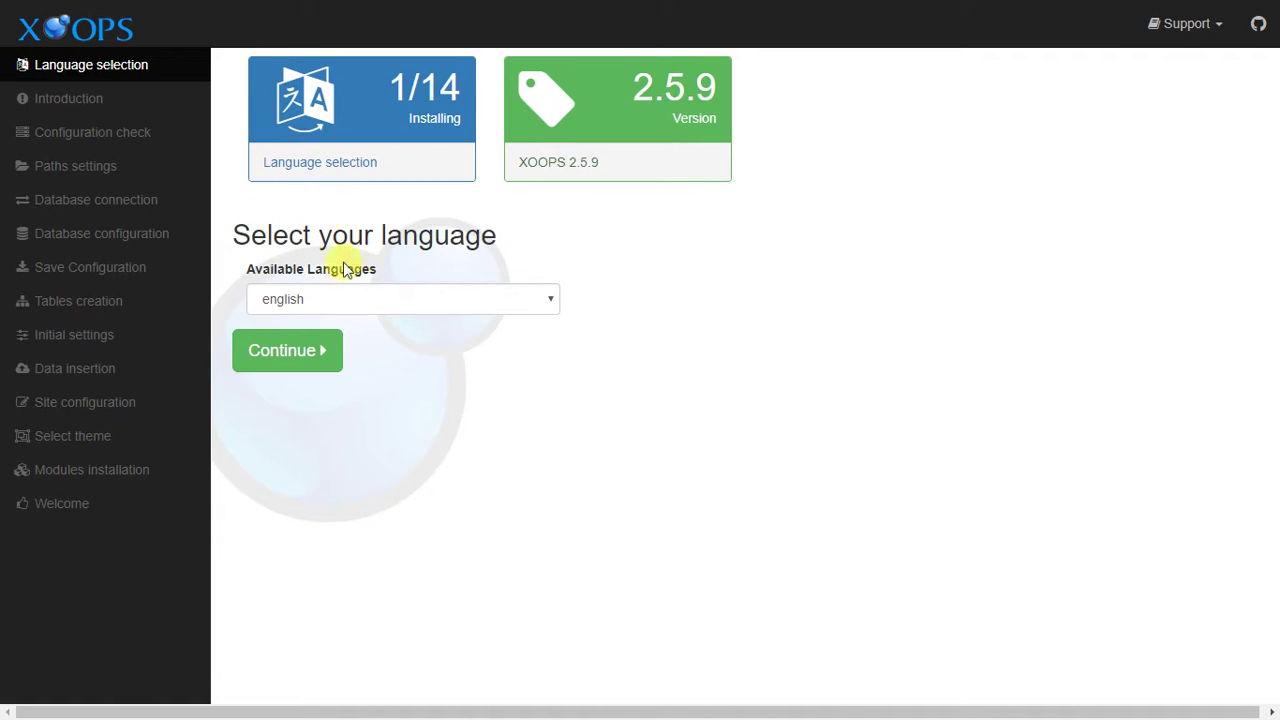
{"action": "left_click", "coordinate": [322, 356]}
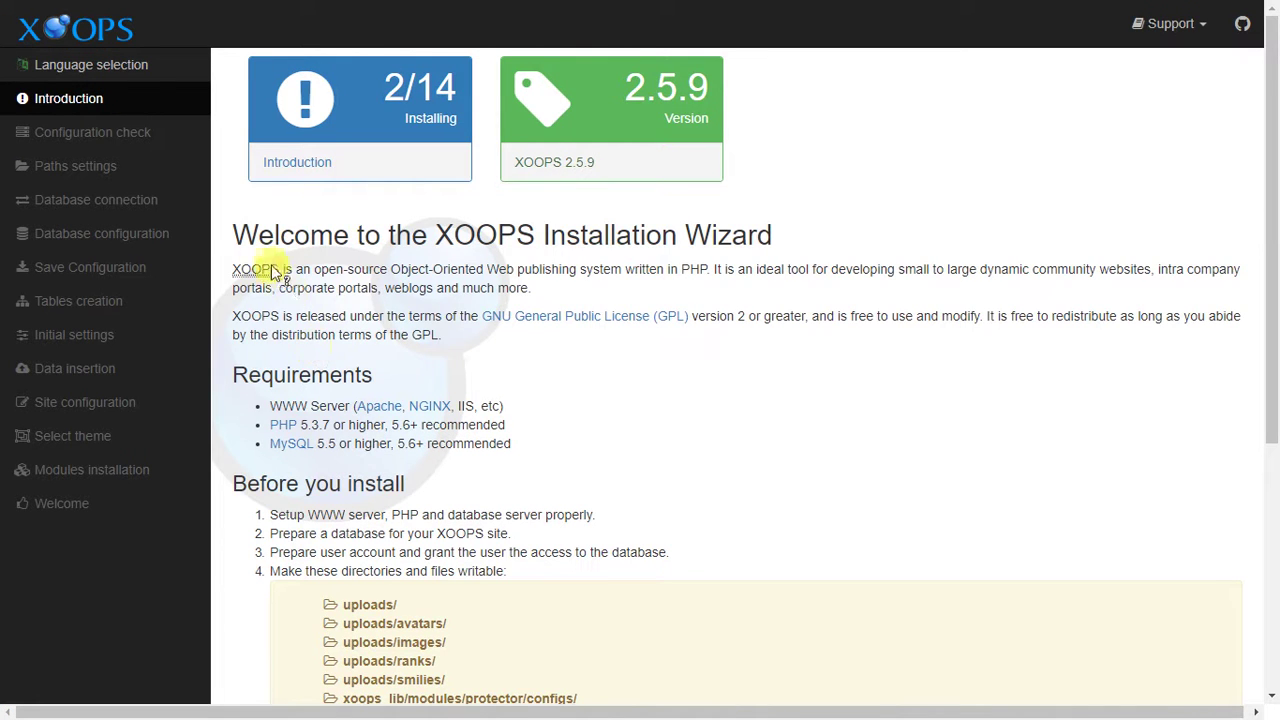
{"action": "scroll", "coordinate": [557, 327], "scroll_direction": "down", "scroll_amount": 4}
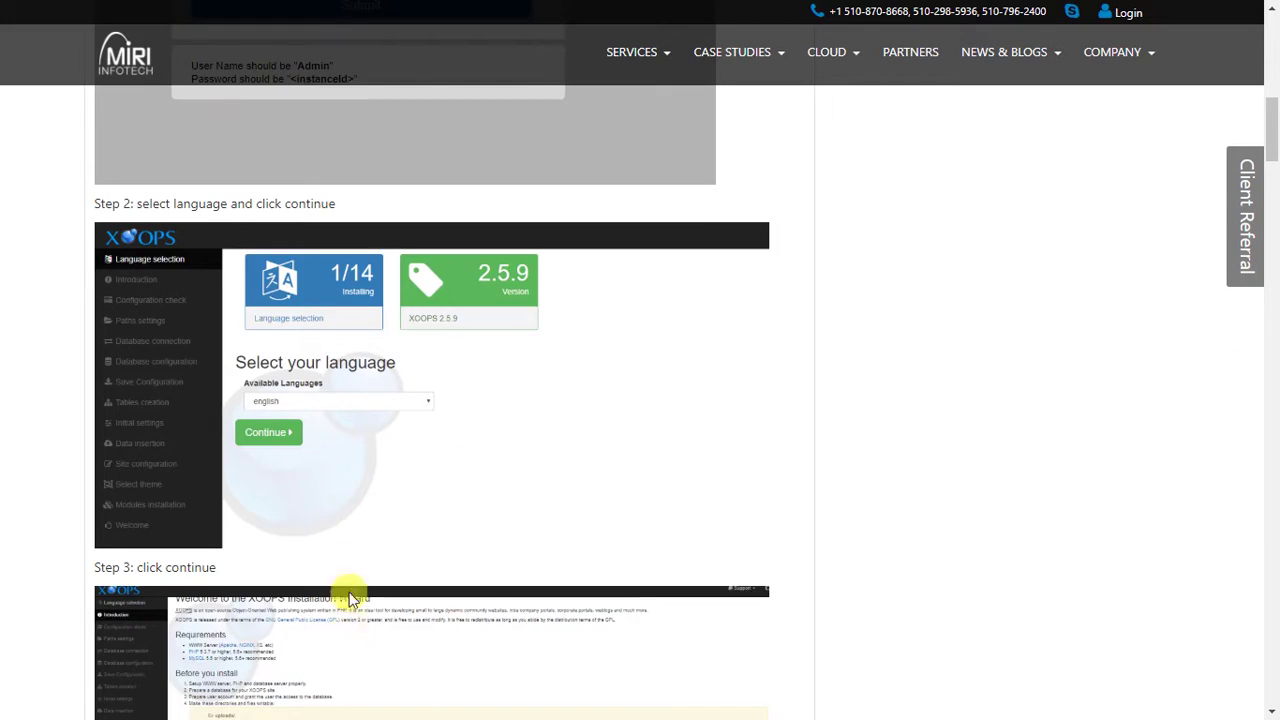
{"action": "scroll", "coordinate": [343, 591], "scroll_direction": "down", "scroll_amount": 4}
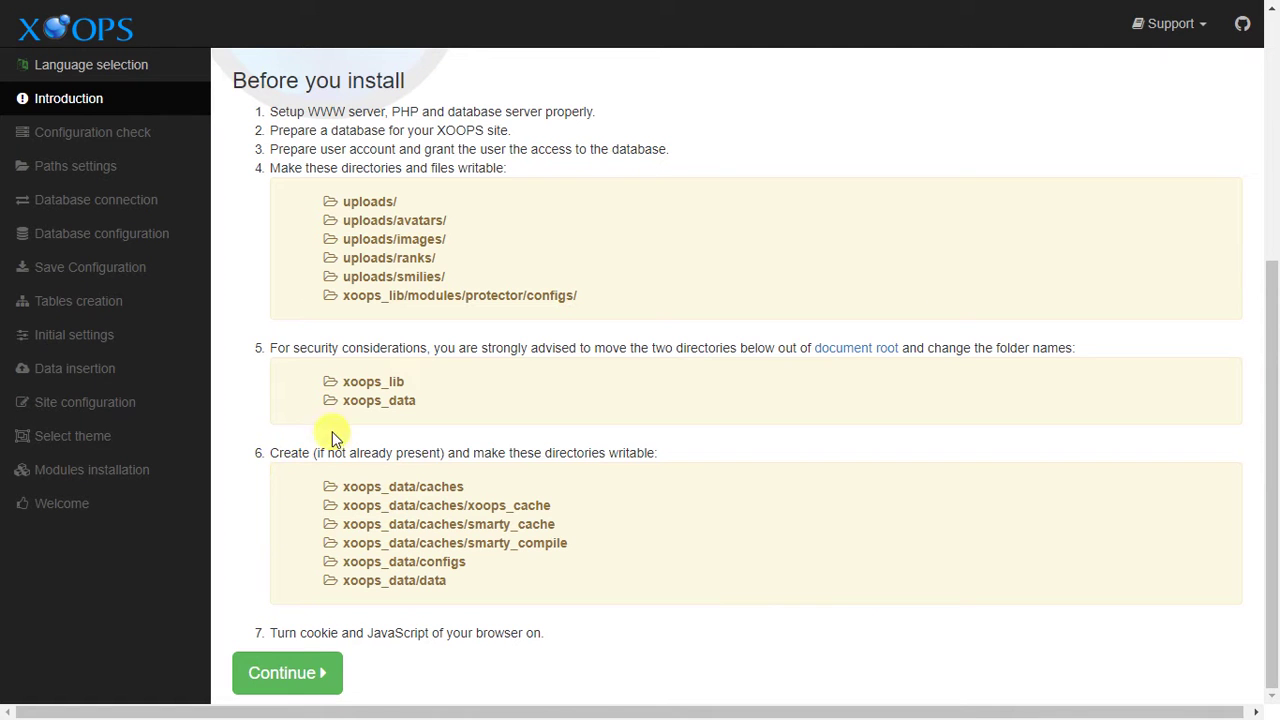
Continue to the Configuration check, review its passing requirements, then continue to Paths settings.
{"action": "left_click", "coordinate": [293, 675]}
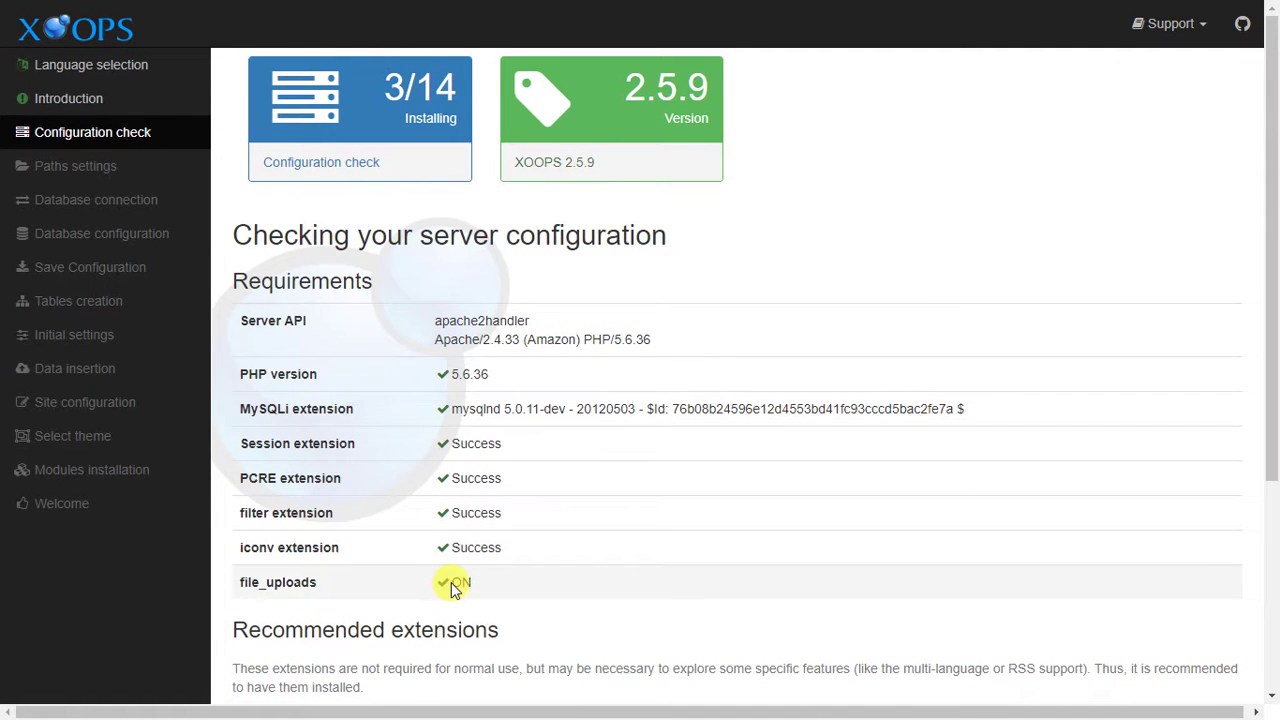
{"action": "scroll", "coordinate": [451, 588], "scroll_direction": "down", "scroll_amount": 3}
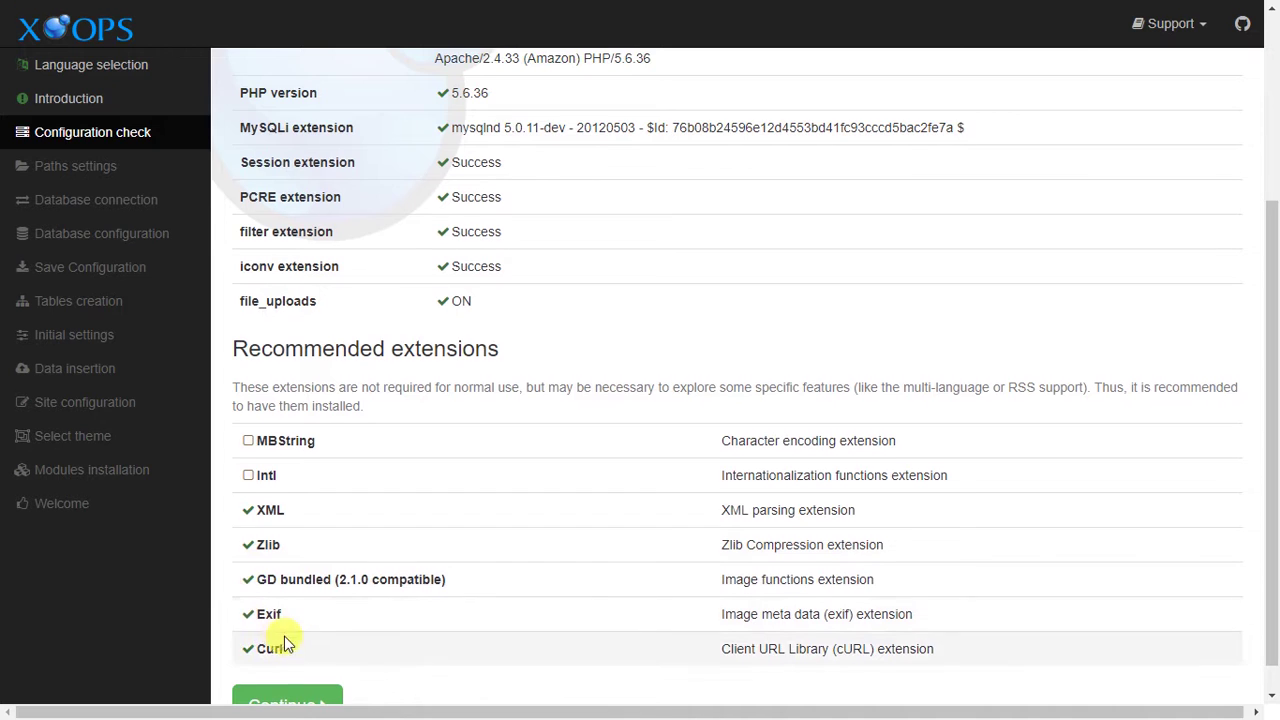
{"action": "scroll", "coordinate": [286, 638], "scroll_direction": "down", "scroll_amount": 1}
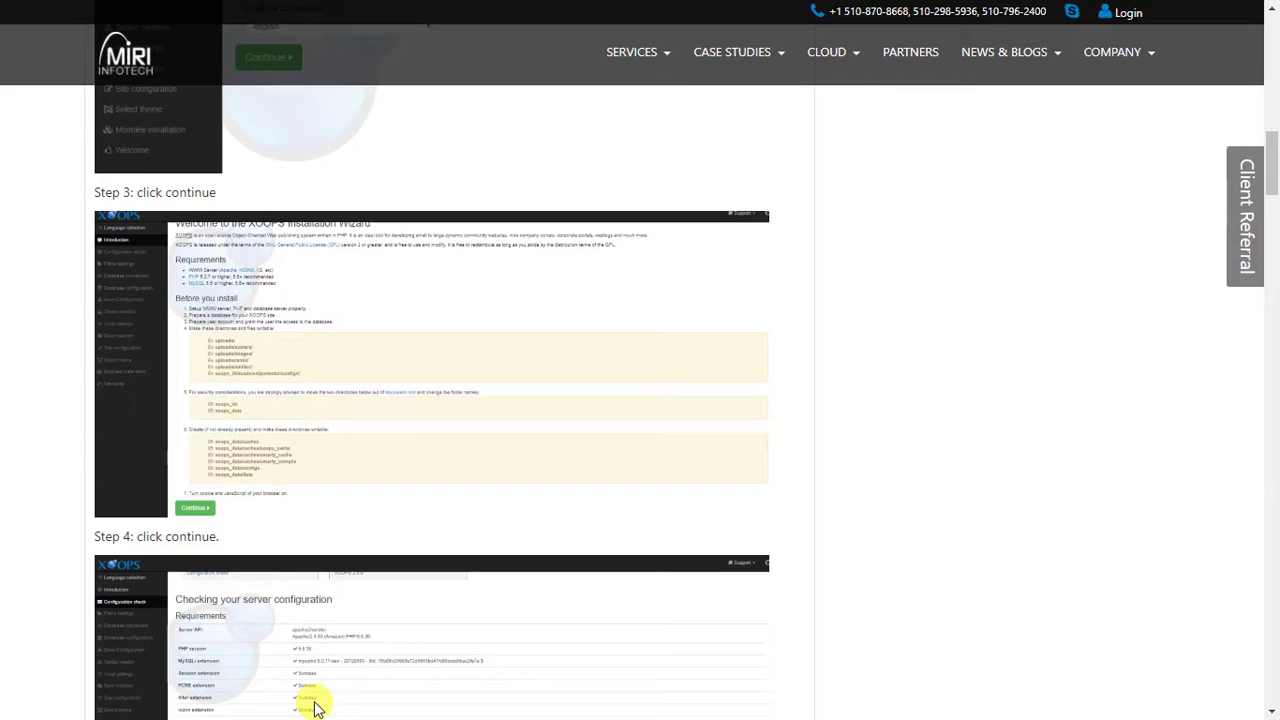
{"action": "scroll", "coordinate": [234, 531], "scroll_direction": "down", "scroll_amount": 3}
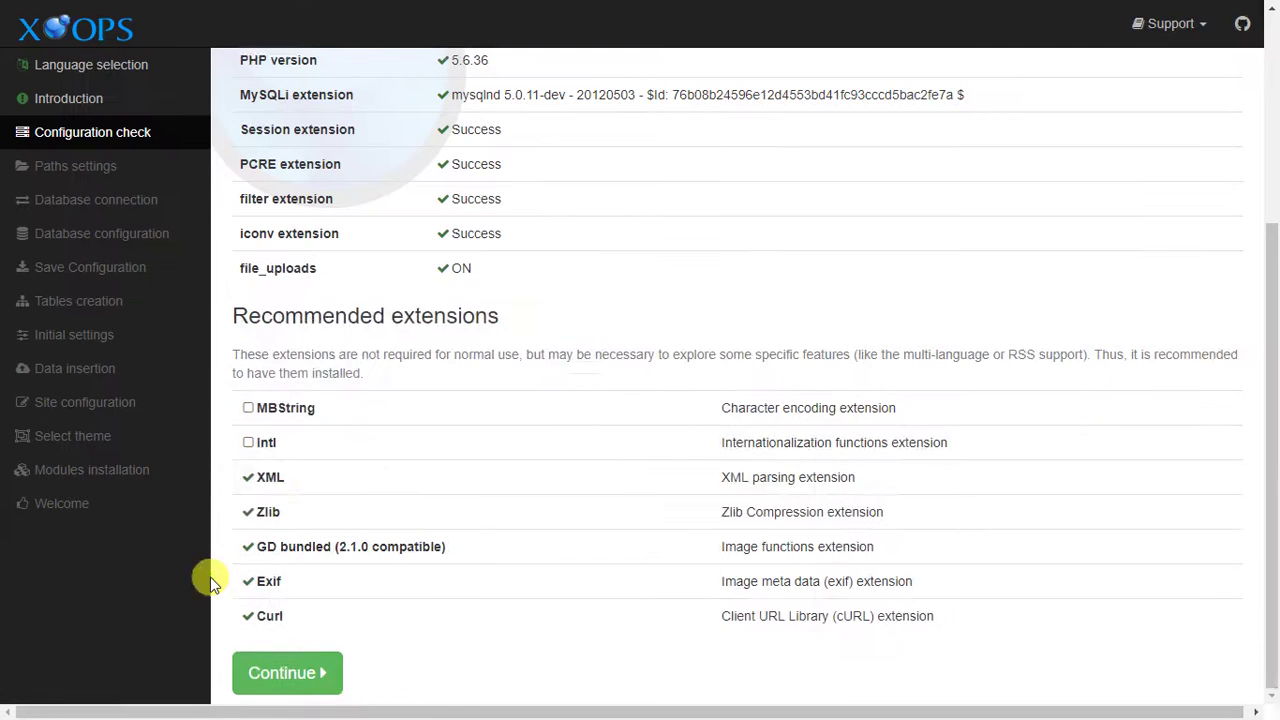
{"action": "left_click", "coordinate": [322, 680]}
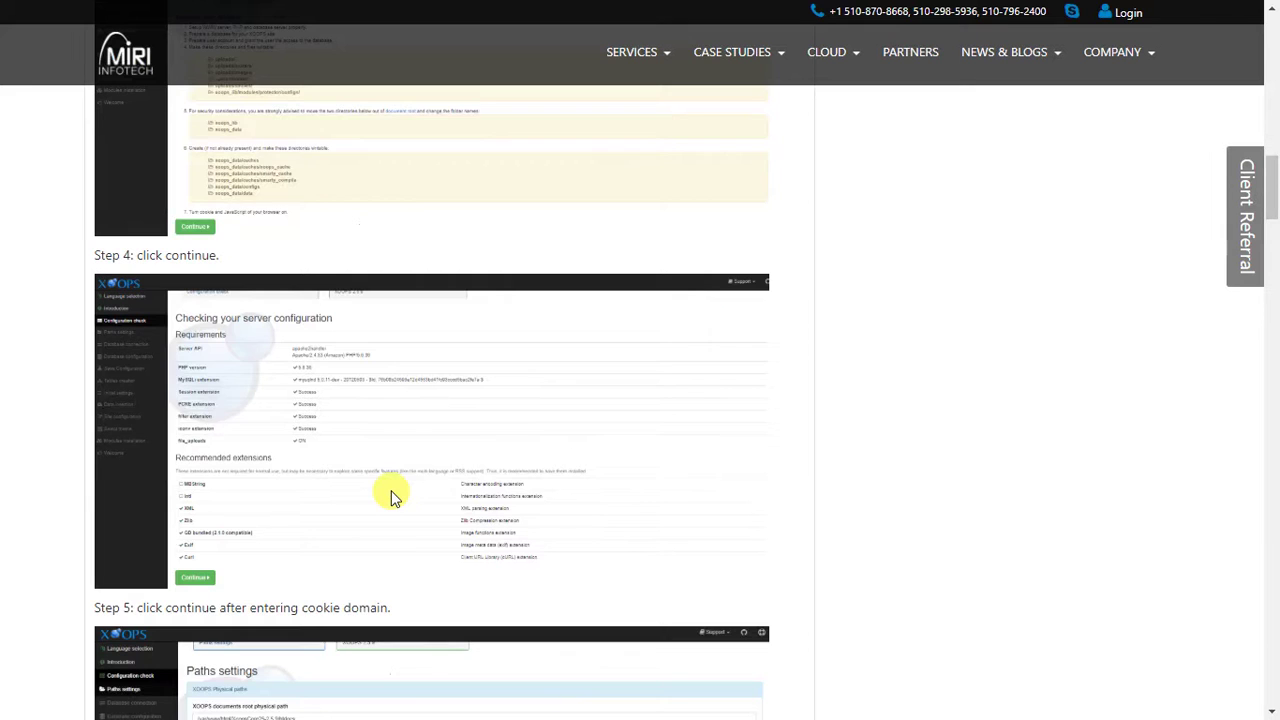
Set the website cookie domain to 'test' and submit the Paths settings.
{"action": "scroll", "coordinate": [391, 491], "scroll_direction": "down", "scroll_amount": 4}
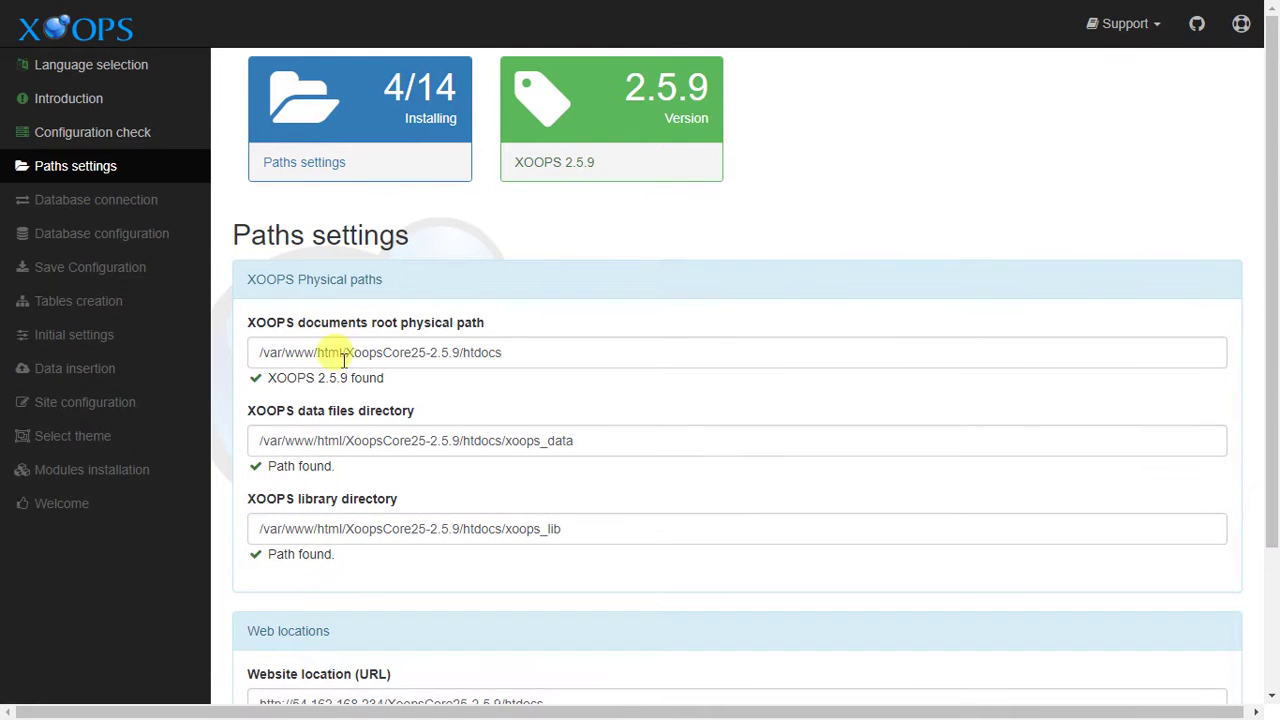
{"action": "scroll", "coordinate": [366, 551], "scroll_direction": "down", "scroll_amount": 2}
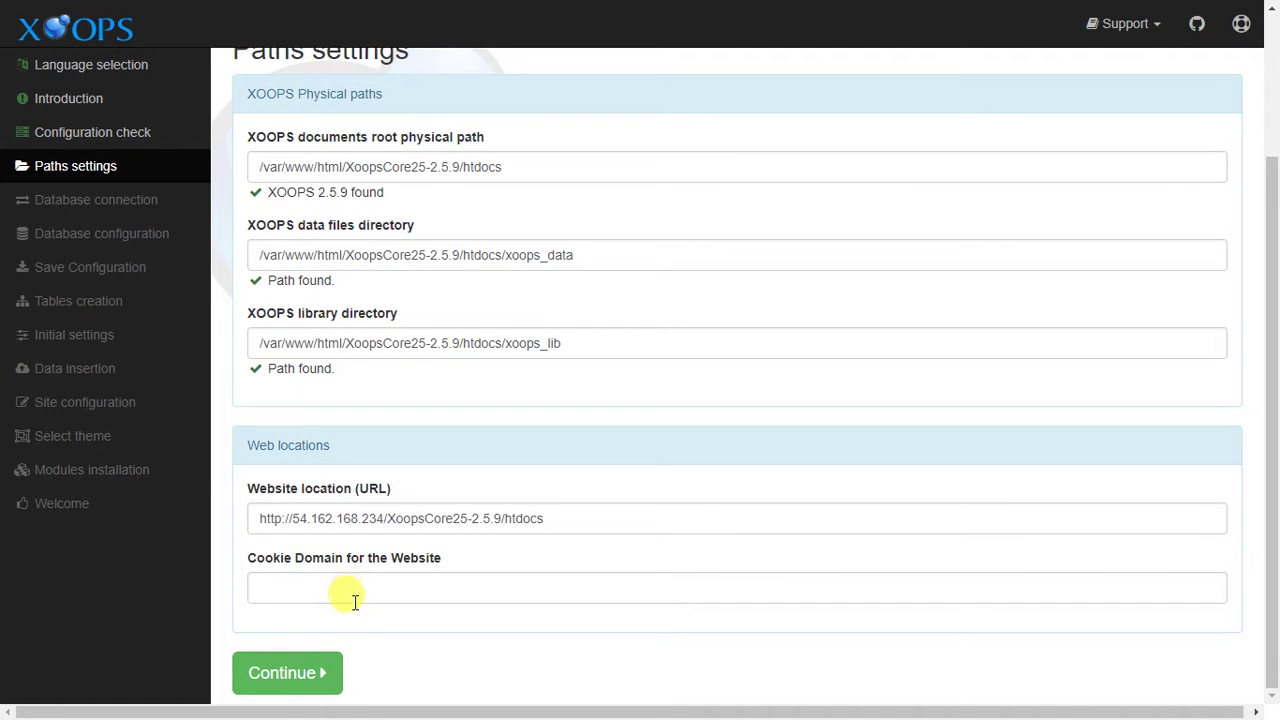
{"action": "left_click", "coordinate": [352, 582]}
{"action": "type", "text": "t"}
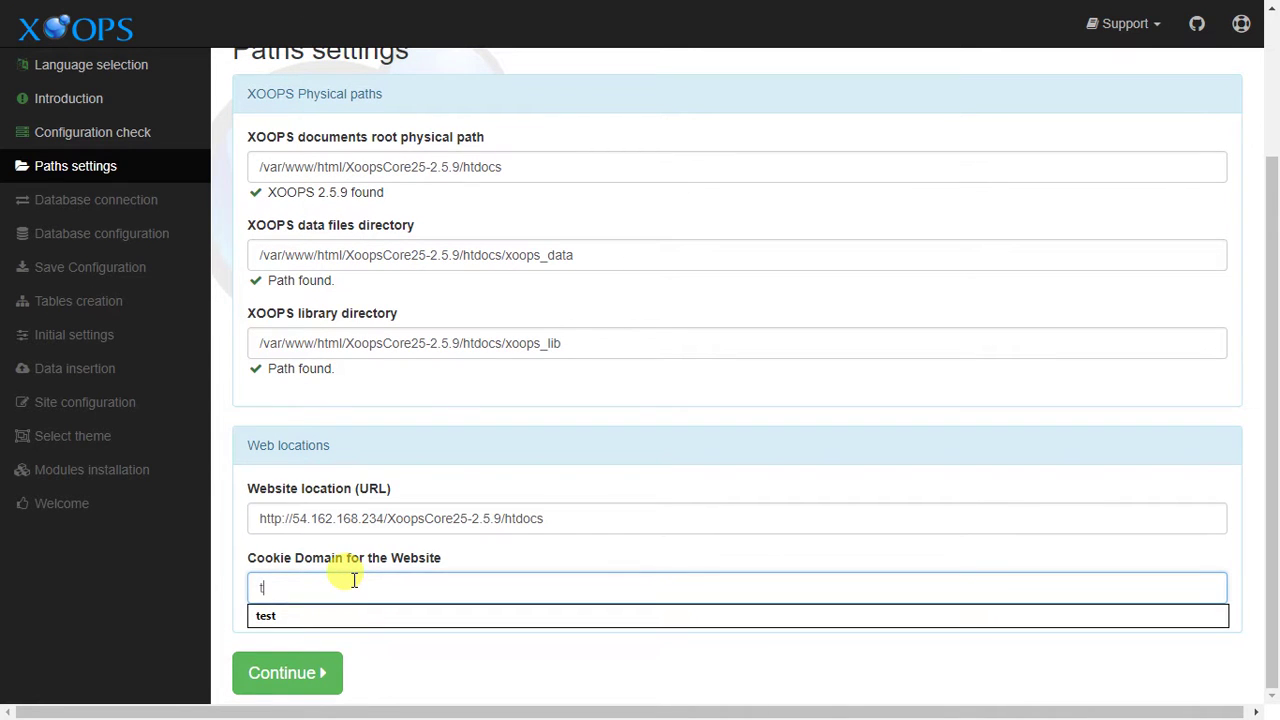
{"action": "left_click", "coordinate": [345, 612]}
{"action": "left_click", "coordinate": [284, 677]}
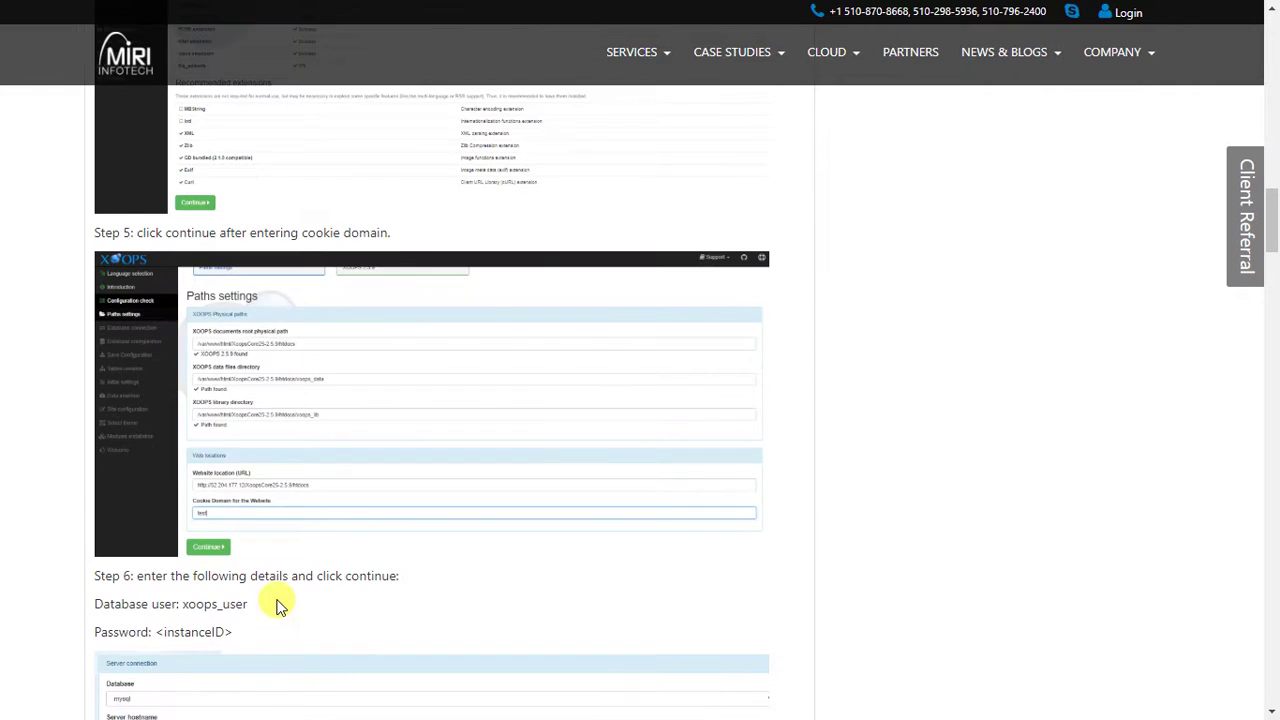
Read the guide's Step 6 database login instructions.
{"action": "scroll", "coordinate": [277, 606], "scroll_direction": "down", "scroll_amount": 2}
{"action": "left_click_drag", "start_coordinate": [136, 388], "coordinate": [232, 455]}
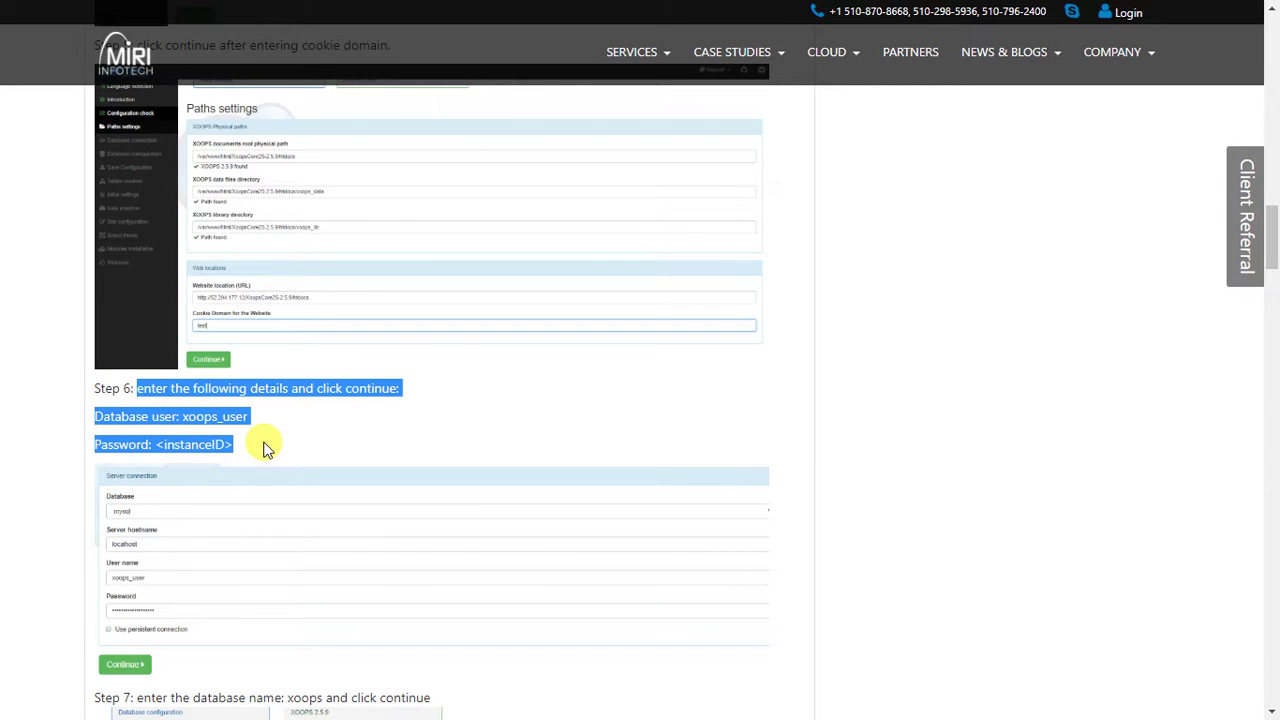
{"action": "left_click", "coordinate": [265, 448]}
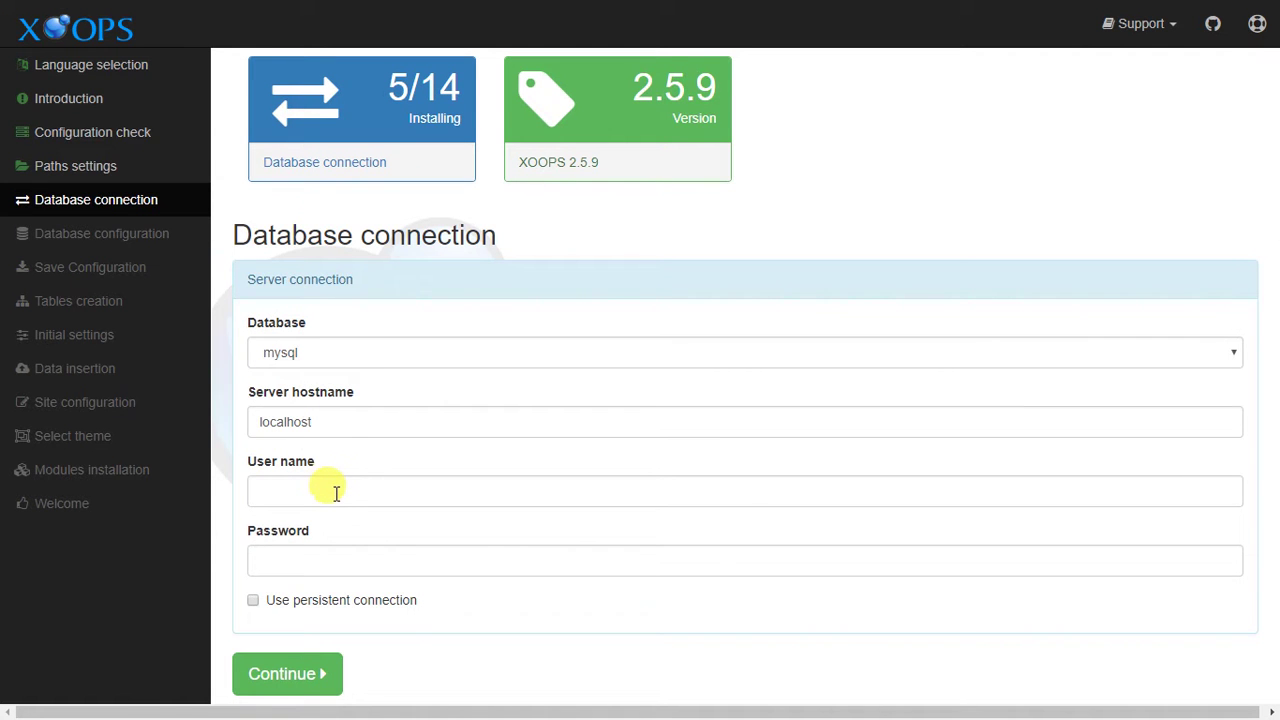
Enter xoops_user as the database user name.
{"action": "left_click", "coordinate": [336, 492]}
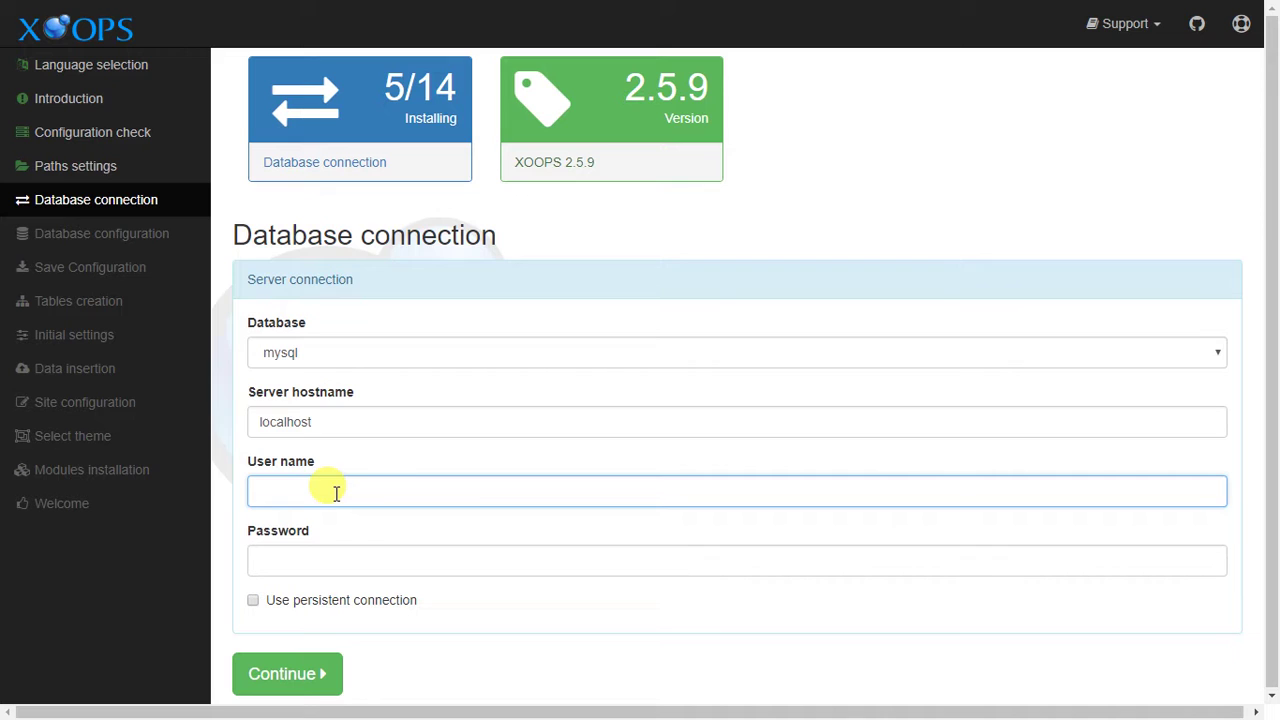
{"action": "type", "text": "xoops_"}
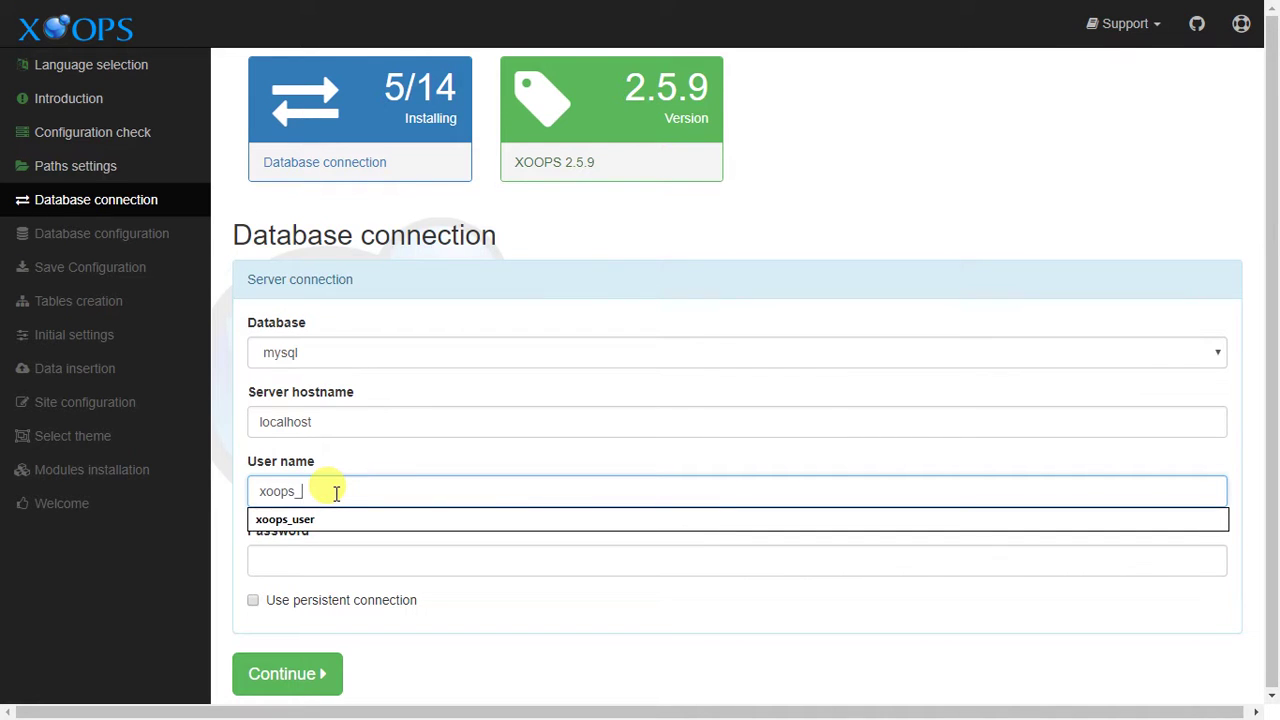
{"action": "type", "text": "user"}
{"action": "left_click", "coordinate": [334, 520]}
Copy the instance ID from the EC2 console and paste it as the database password.
{"action": "left_click", "coordinate": [380, 557]}
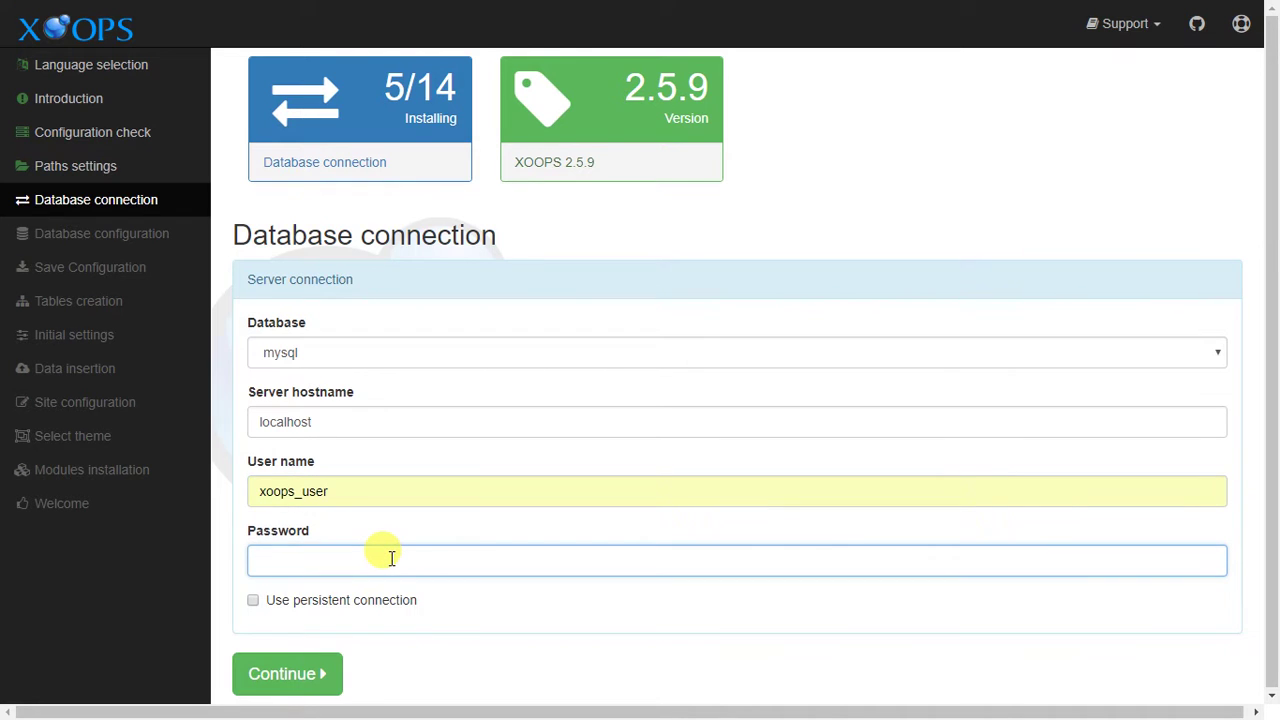
{"action": "key", "text": "alt+Tab"}
{"action": "left_click_drag", "start_coordinate": [94, 444], "coordinate": [242, 451]}
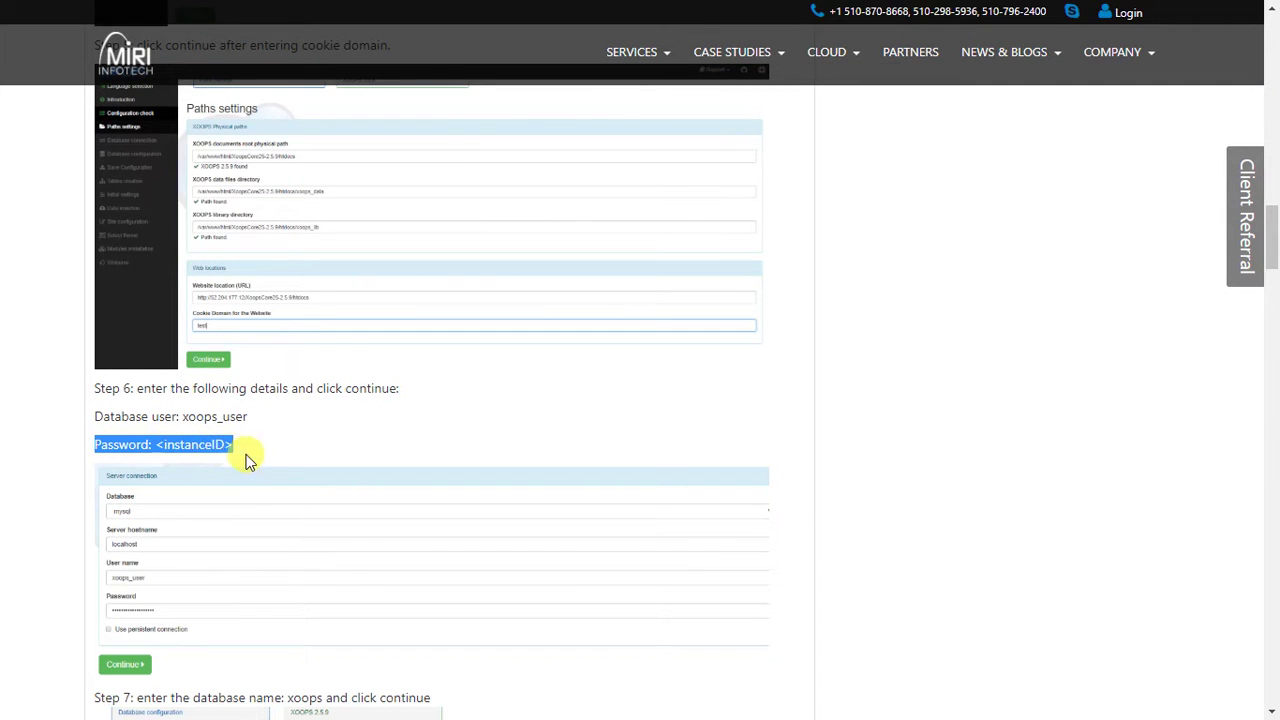
{"action": "left_click", "coordinate": [285, 437]}
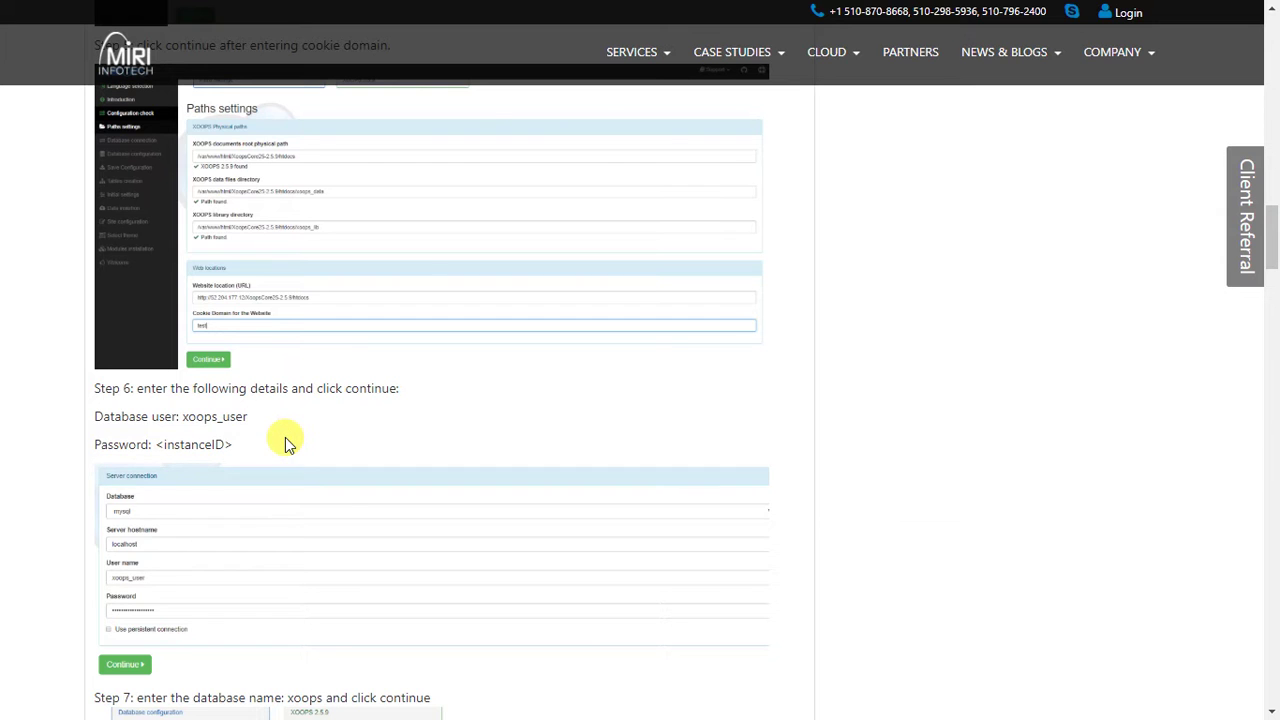
{"action": "key", "text": "alt+Tab"}
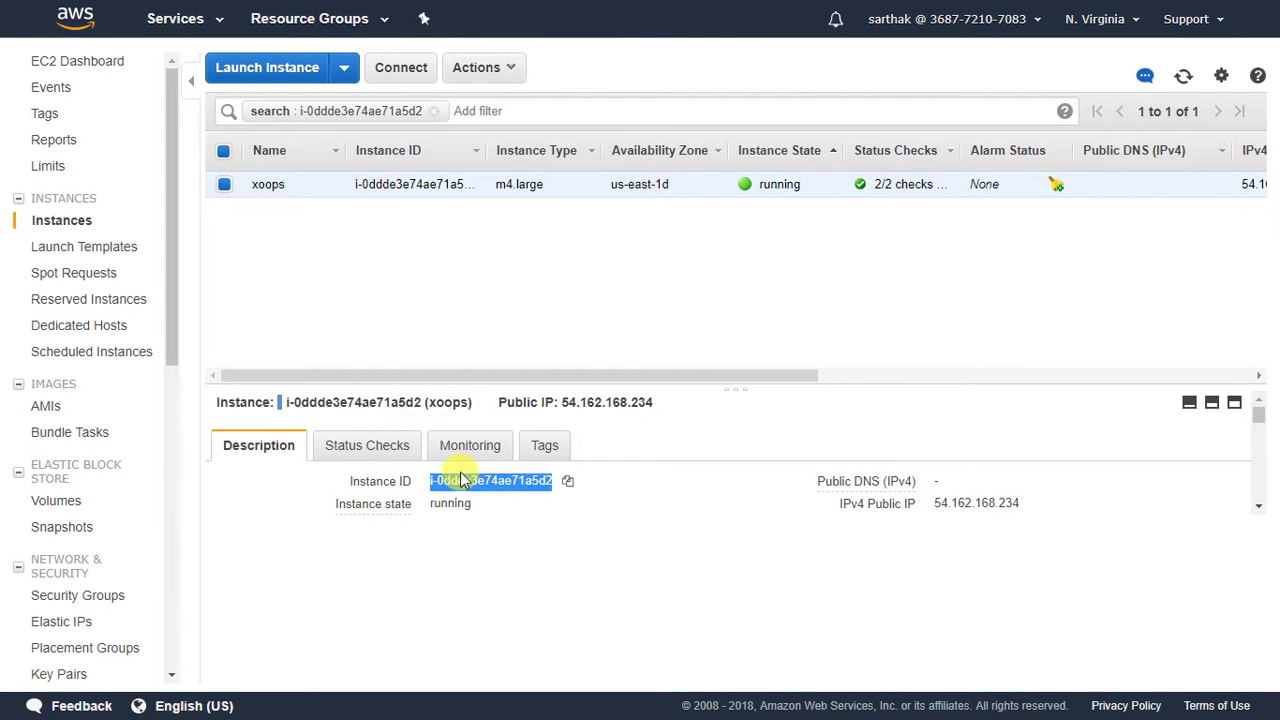
{"action": "right_click", "coordinate": [506, 488]}
{"action": "left_click", "coordinate": [535, 500]}
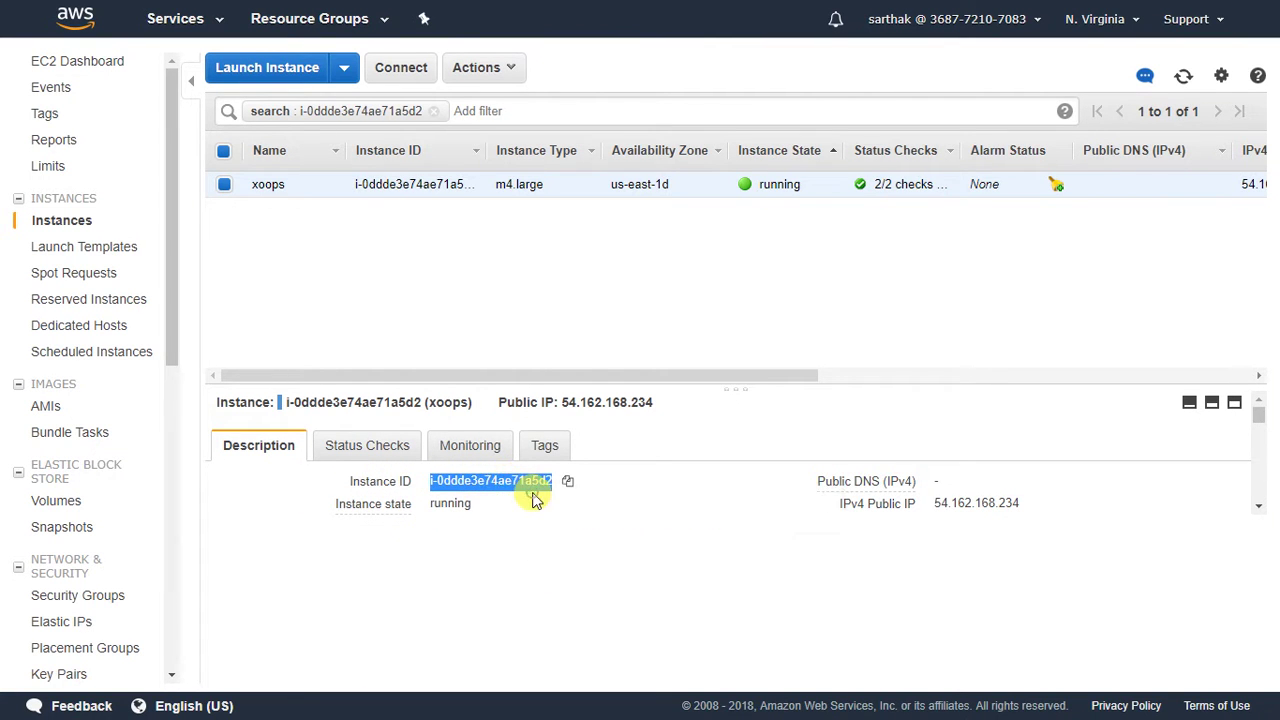
{"action": "key", "text": "alt+Tab"}
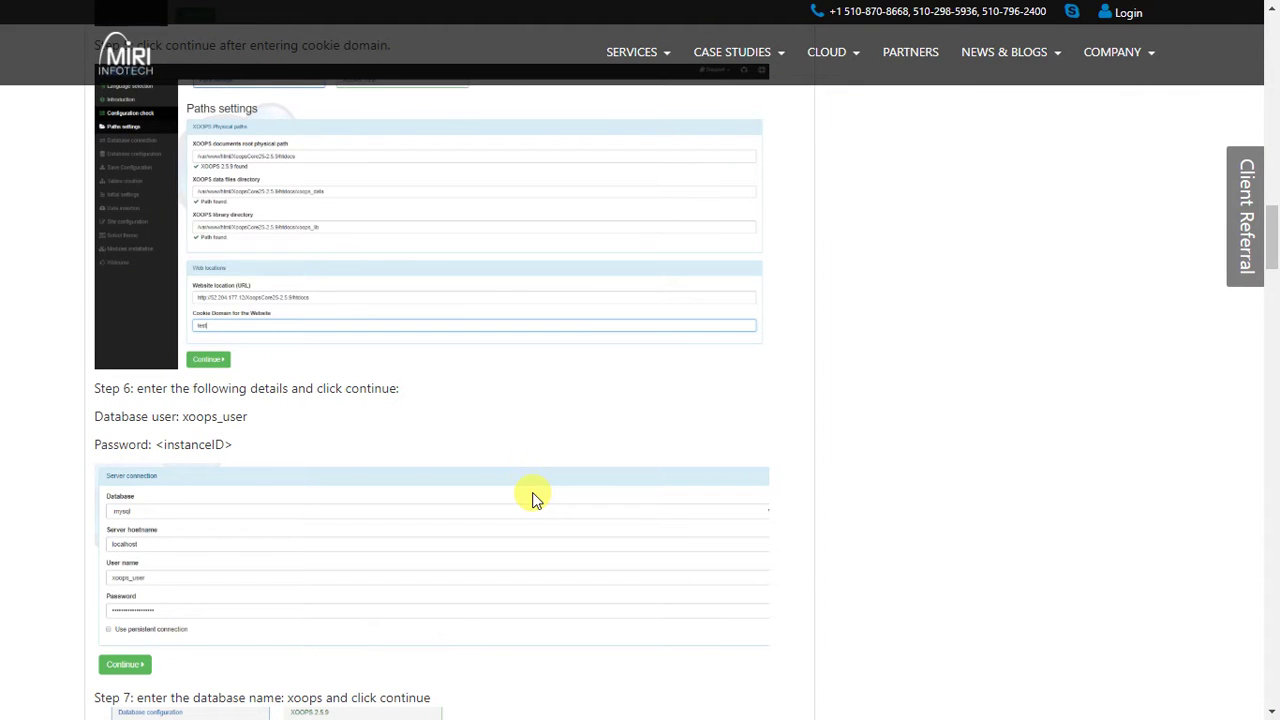
{"action": "key", "text": "alt+Tab"}
{"action": "right_click", "coordinate": [381, 557]}
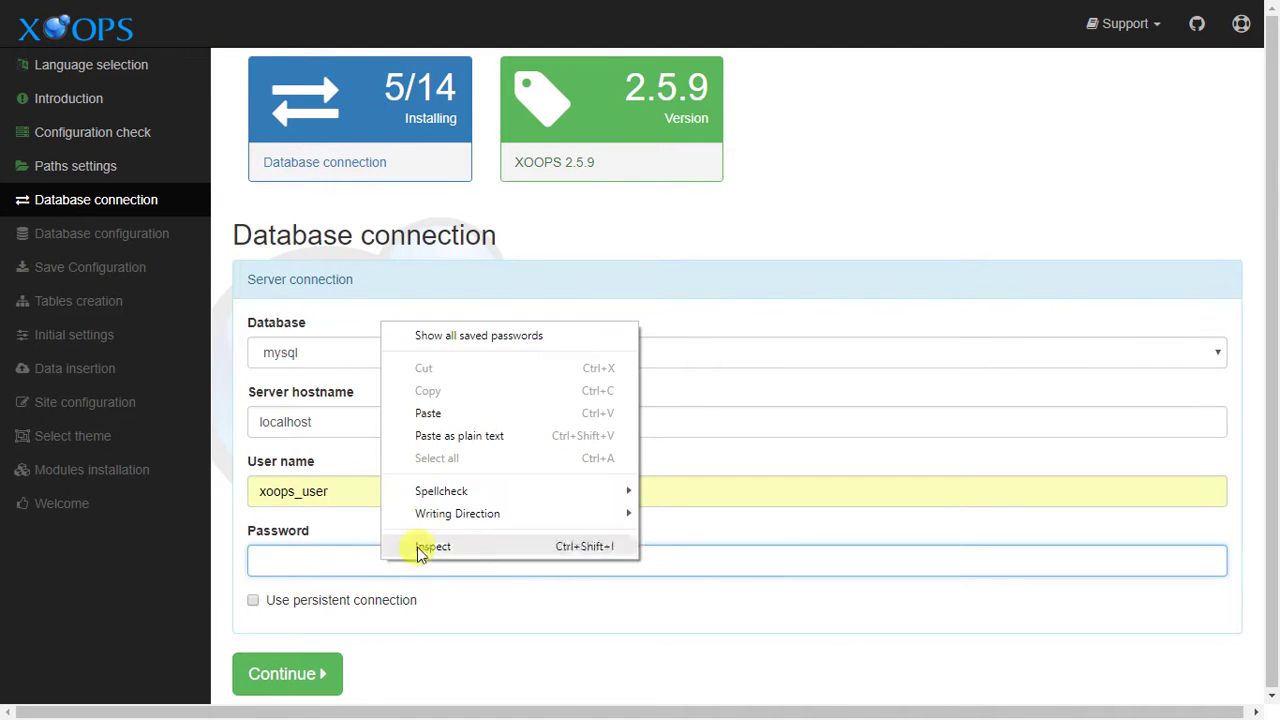
{"action": "left_click", "coordinate": [430, 413]}
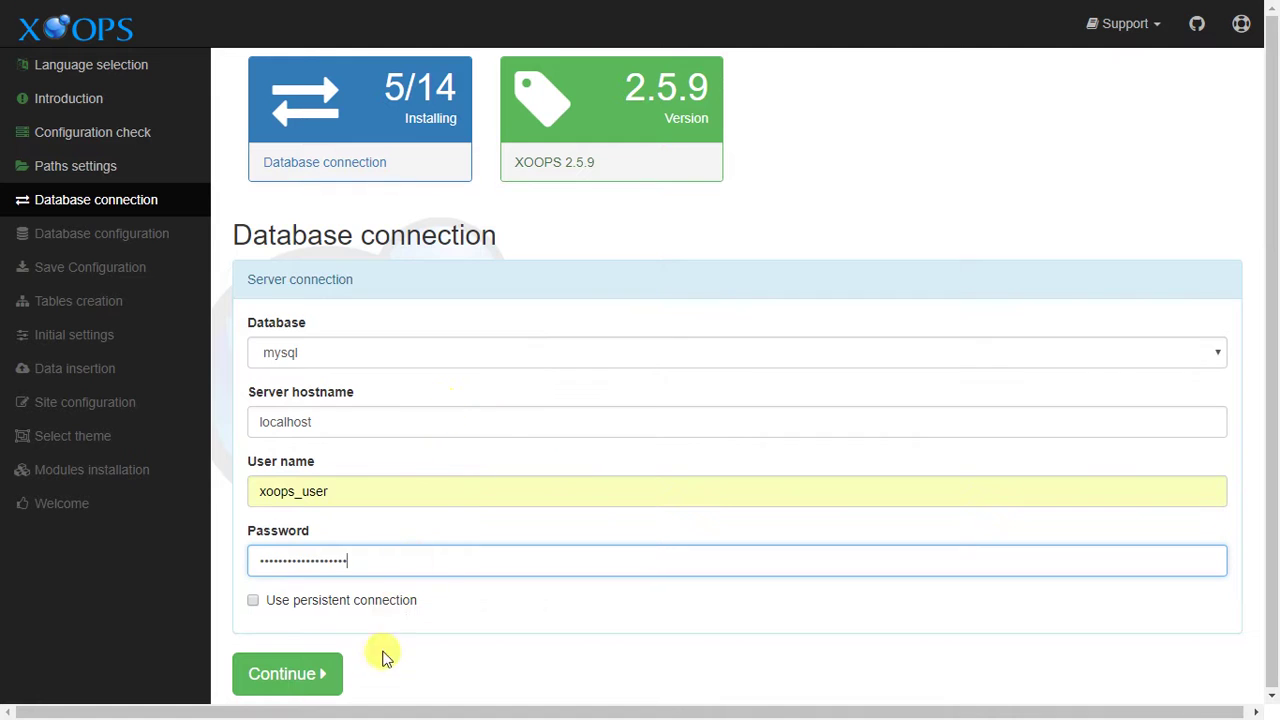
Submit the connection details, look up Step 7's database name xoops, and start typing it.
{"action": "left_click", "coordinate": [289, 676]}
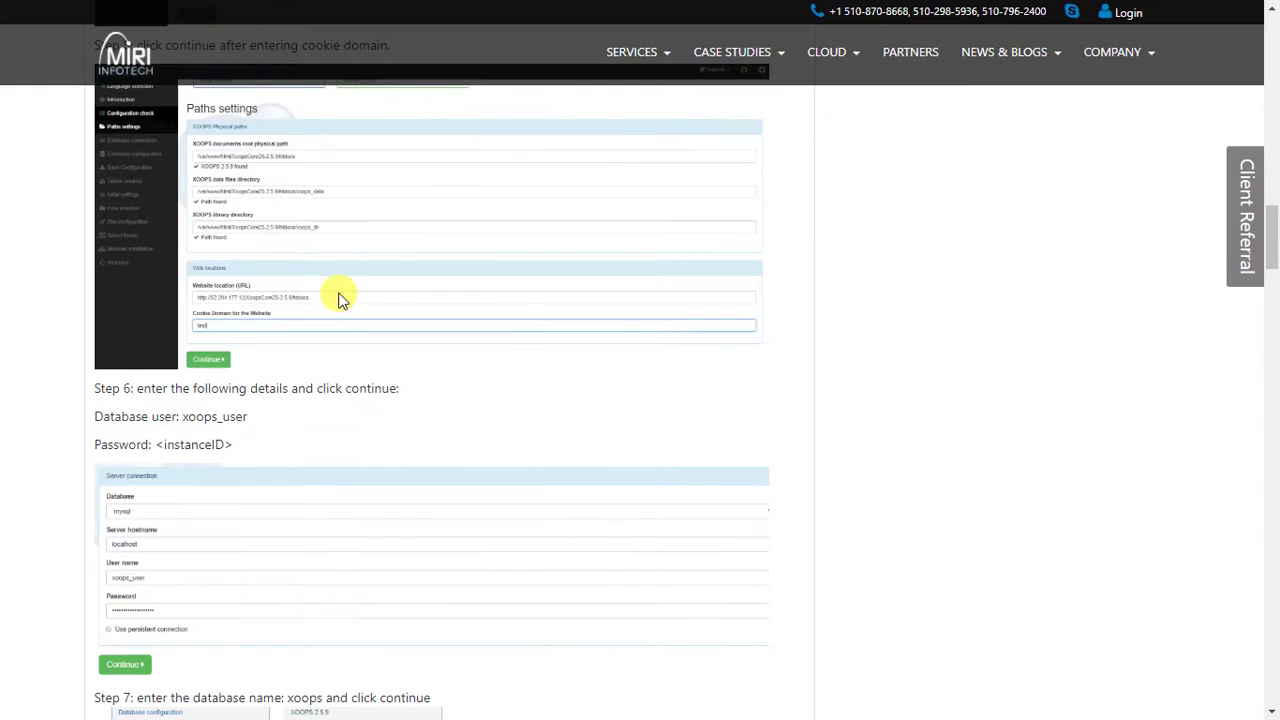
{"action": "scroll", "coordinate": [343, 250], "scroll_direction": "down", "scroll_amount": 5}
{"action": "left_click_drag", "start_coordinate": [135, 322], "coordinate": [443, 323]}
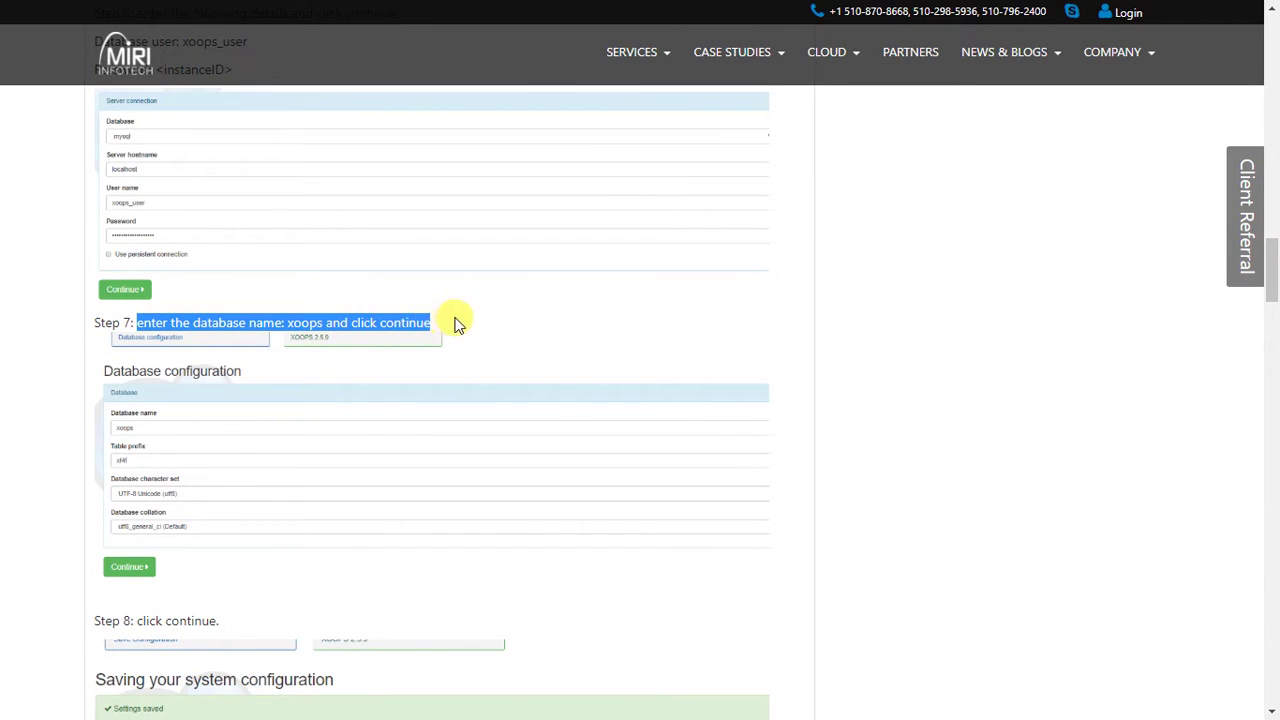
{"action": "left_click", "coordinate": [300, 323]}
{"action": "left_click_drag", "start_coordinate": [282, 321], "coordinate": [323, 323]}
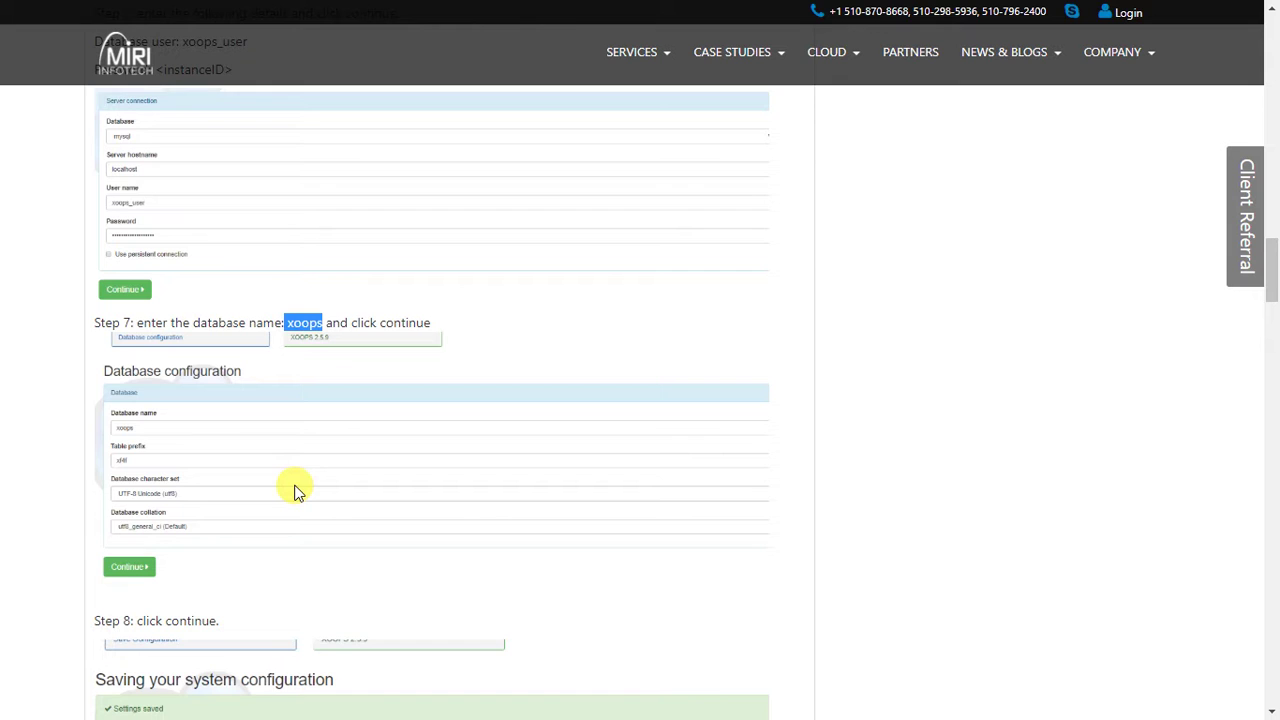
{"action": "left_click", "coordinate": [470, 335]}
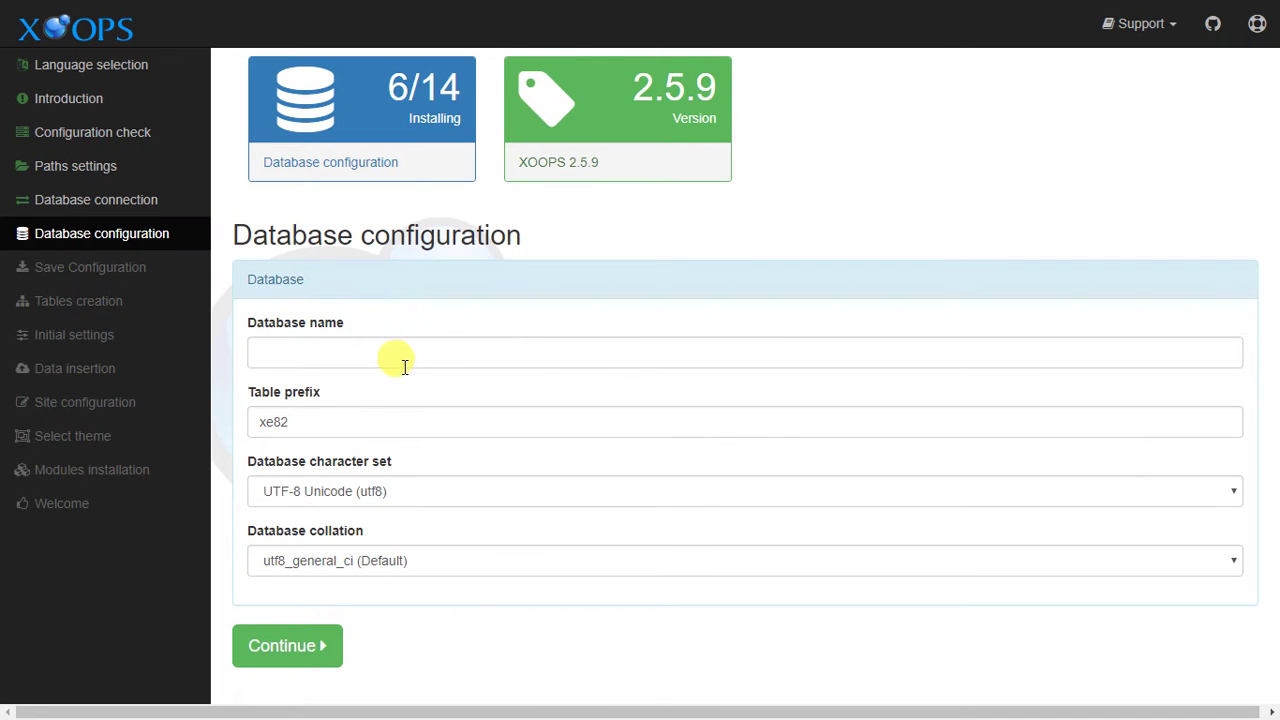
{"action": "left_click", "coordinate": [400, 363]}
{"action": "type", "text": "xoops"}
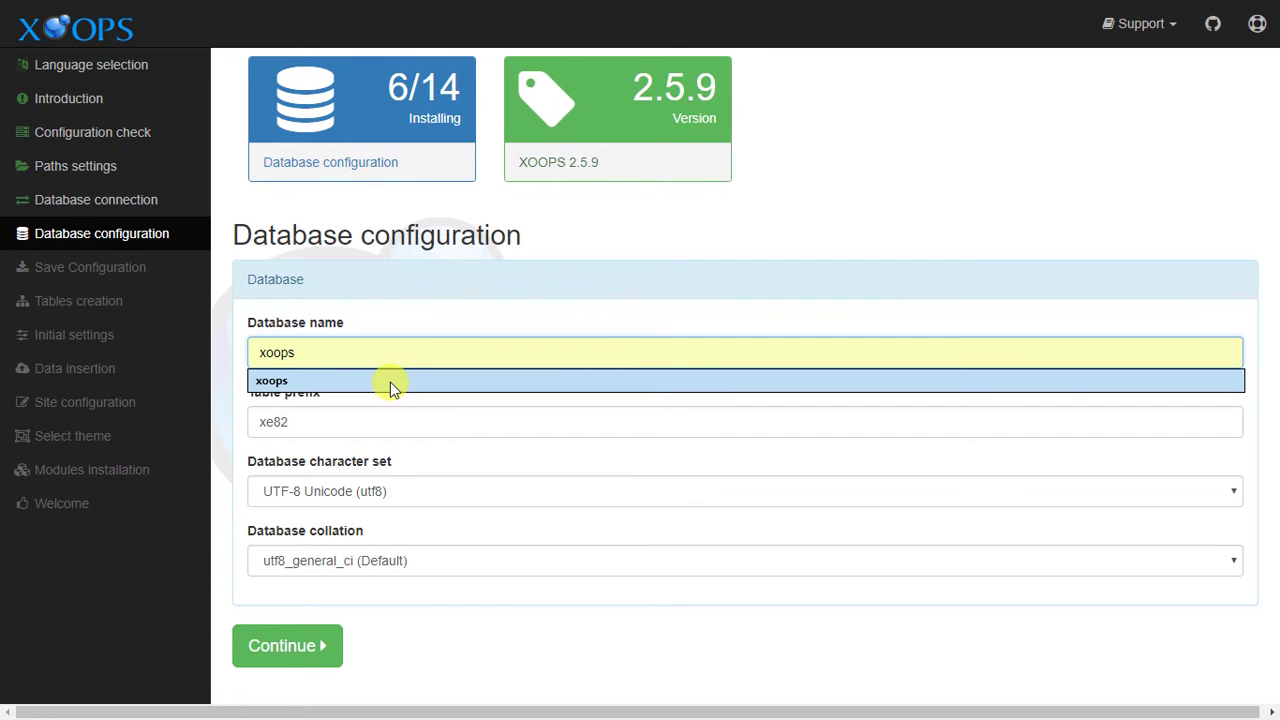
Enter xoops as the database name and save the database configuration.
{"action": "left_click", "coordinate": [390, 381]}
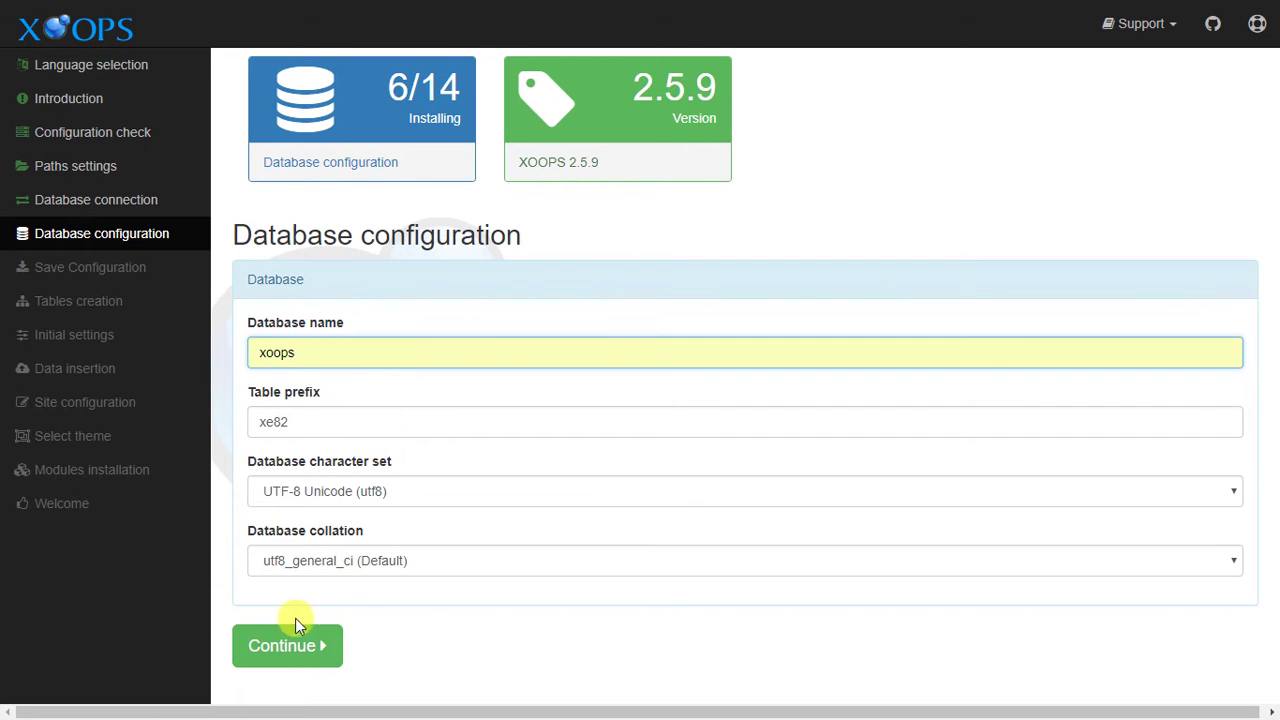
{"action": "left_click", "coordinate": [289, 658]}
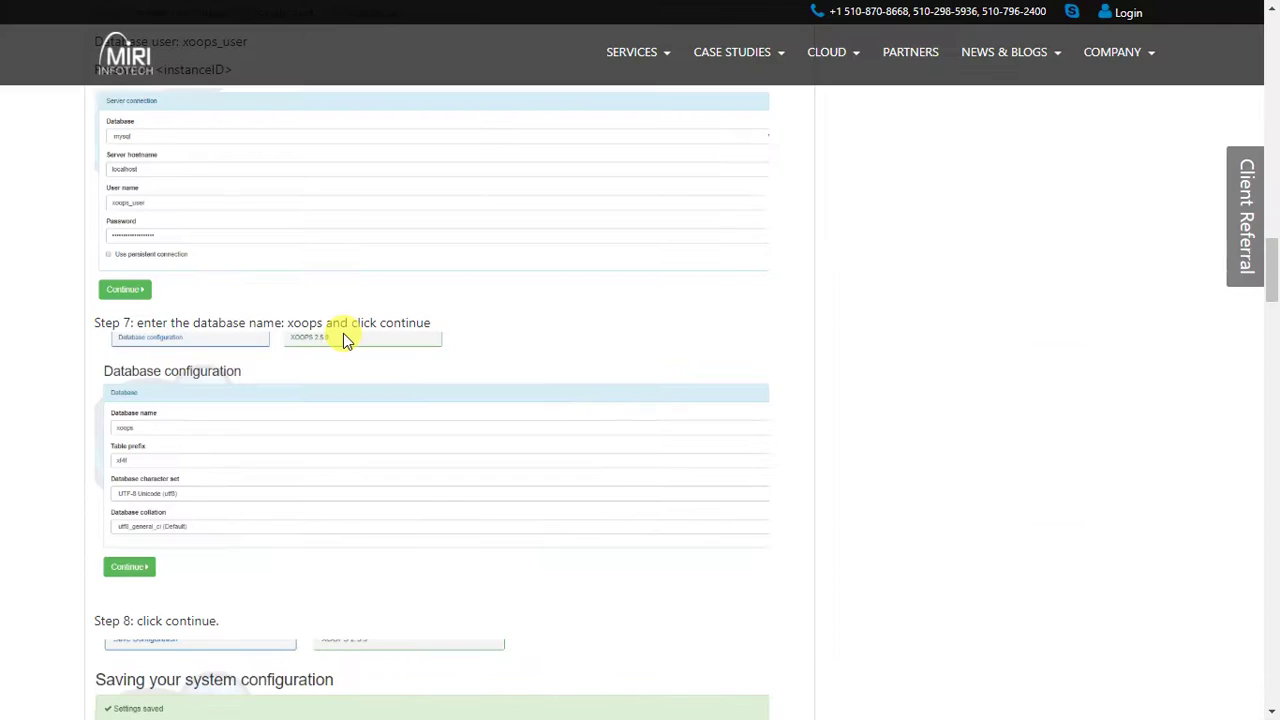
{"action": "scroll", "coordinate": [343, 333], "scroll_direction": "down", "scroll_amount": 4}
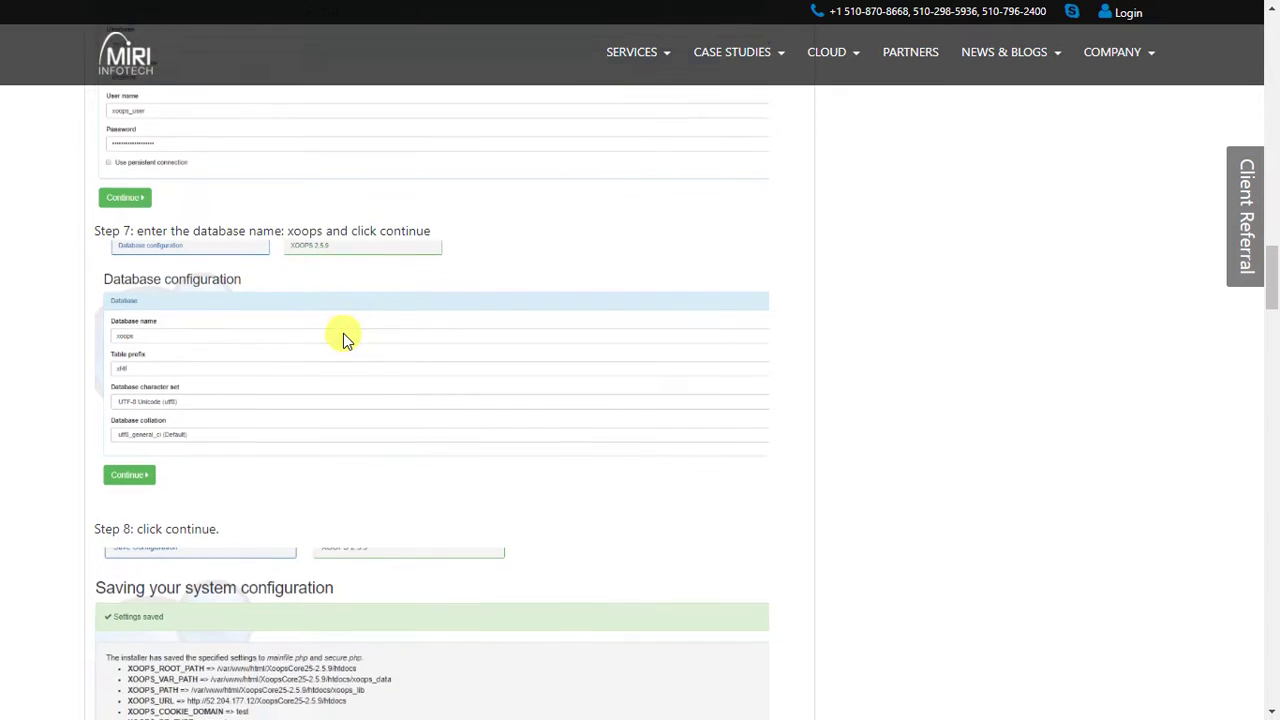
{"action": "scroll", "coordinate": [343, 333], "scroll_direction": "down", "scroll_amount": 2}
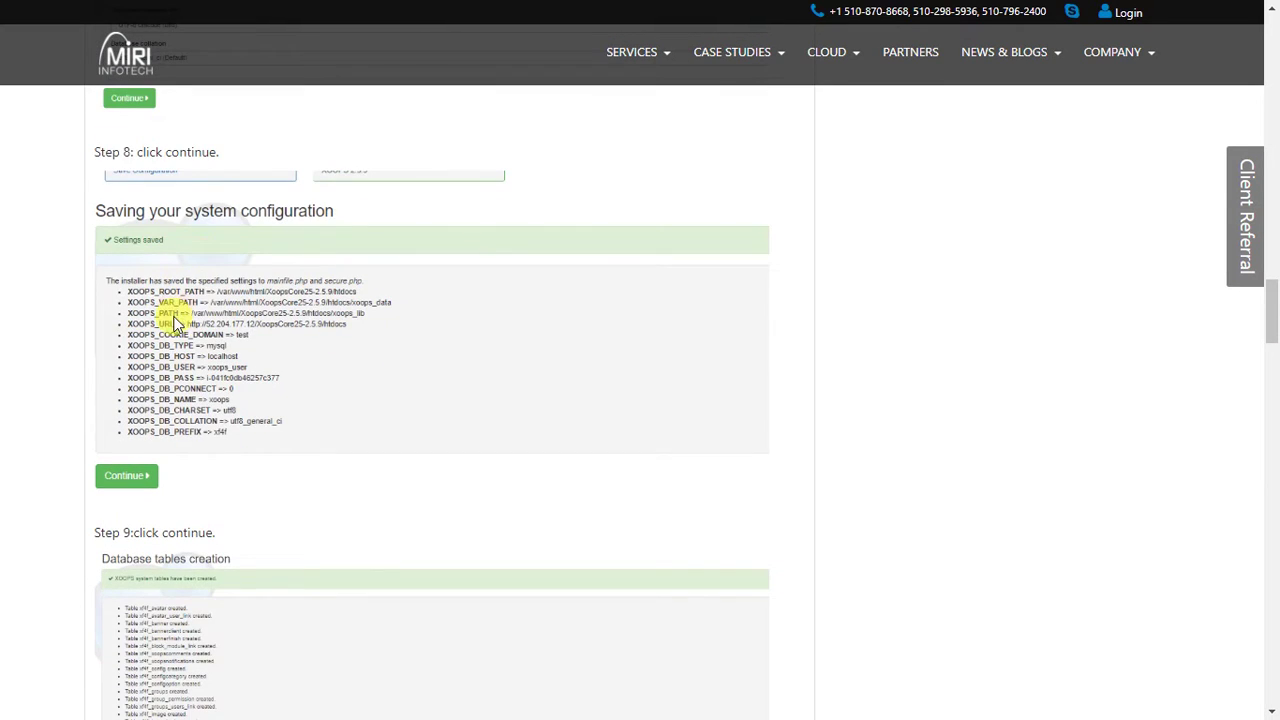
{"action": "left_click_drag", "start_coordinate": [163, 152], "coordinate": [220, 154]}
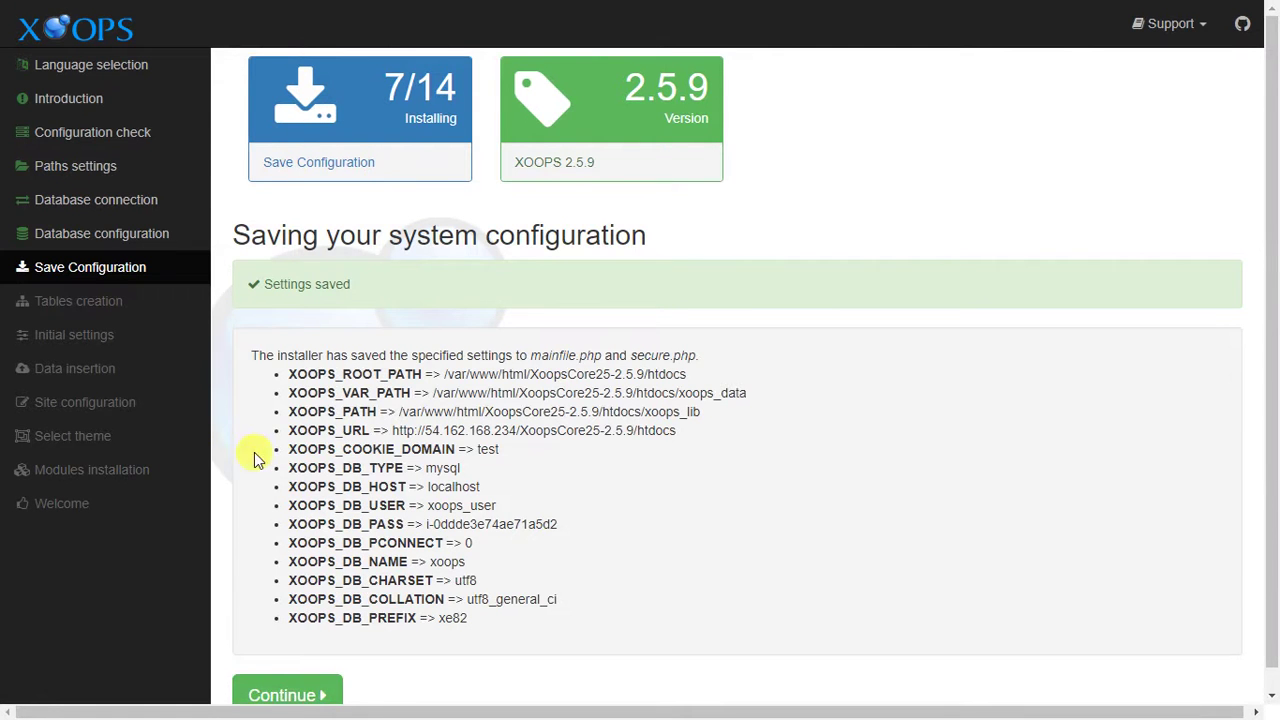
{"action": "scroll", "coordinate": [251, 449], "scroll_direction": "down", "scroll_amount": 1}
Create the database tables and continue to the Initial settings step.
{"action": "left_click", "coordinate": [301, 680]}
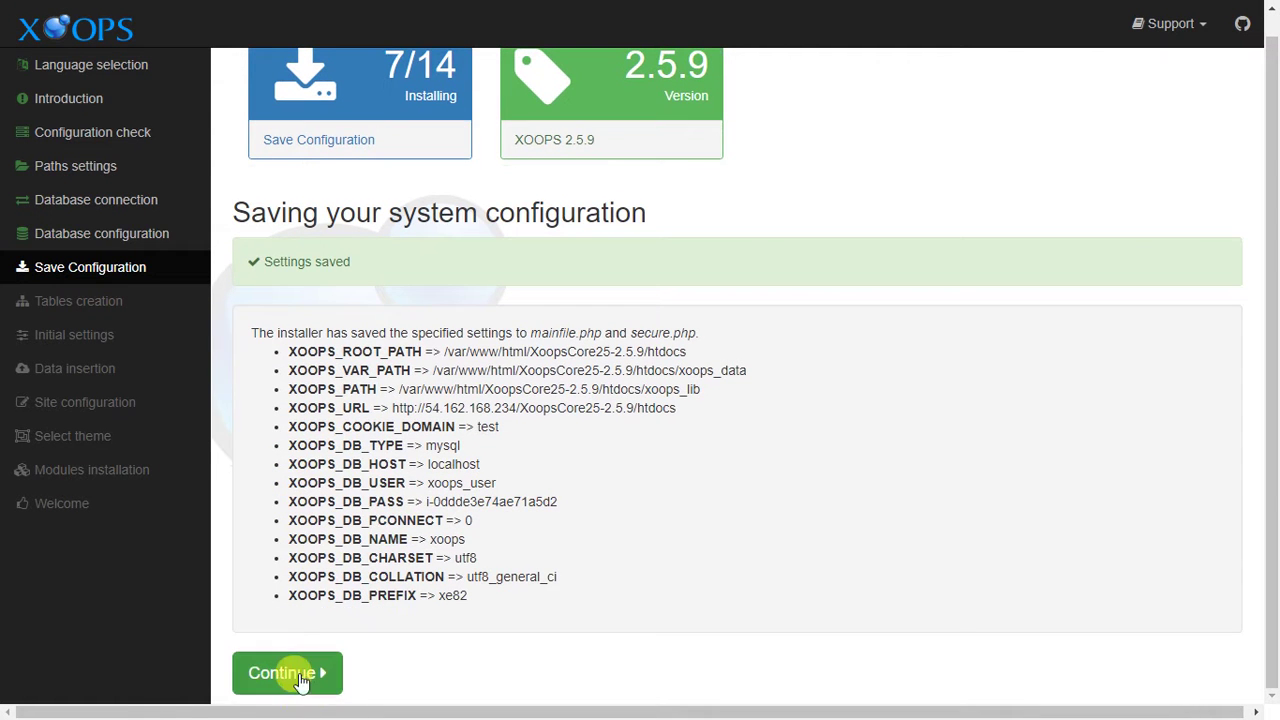
{"action": "scroll", "coordinate": [352, 395], "scroll_direction": "down", "scroll_amount": 4}
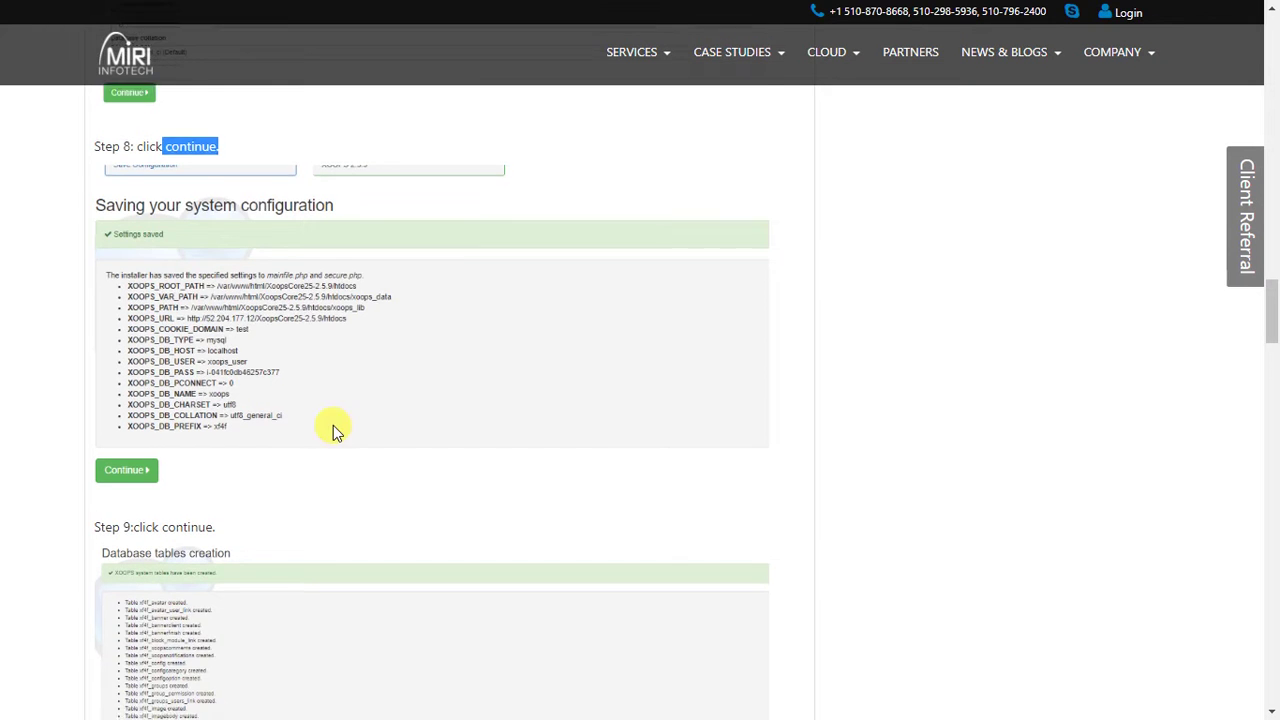
{"action": "scroll", "coordinate": [331, 429], "scroll_direction": "down", "scroll_amount": 3}
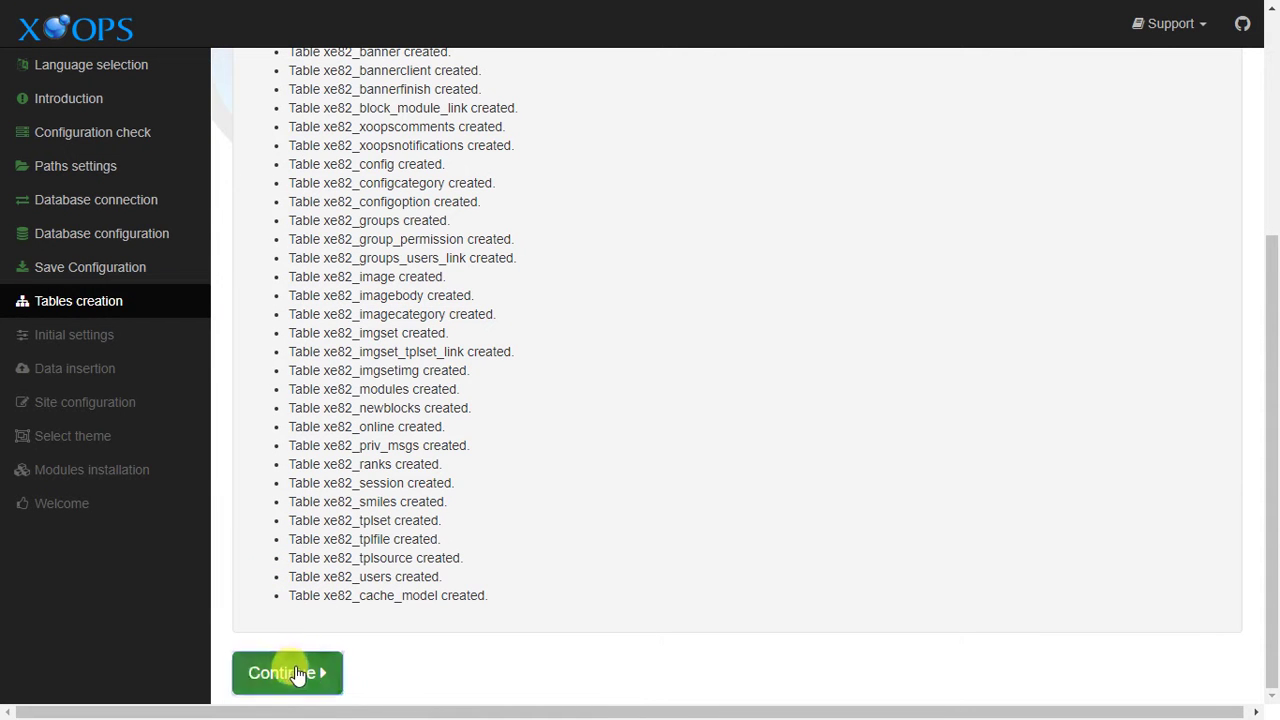
{"action": "left_click", "coordinate": [297, 676]}
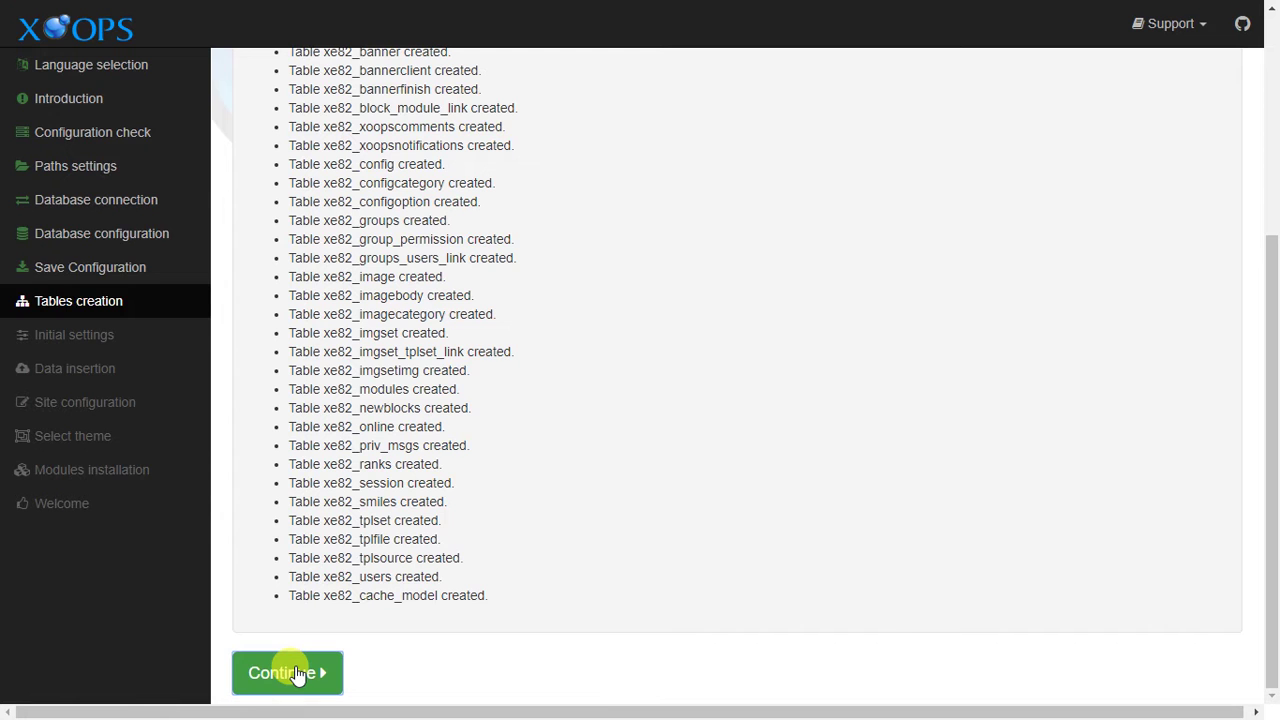
{"action": "left_click", "coordinate": [297, 673]}
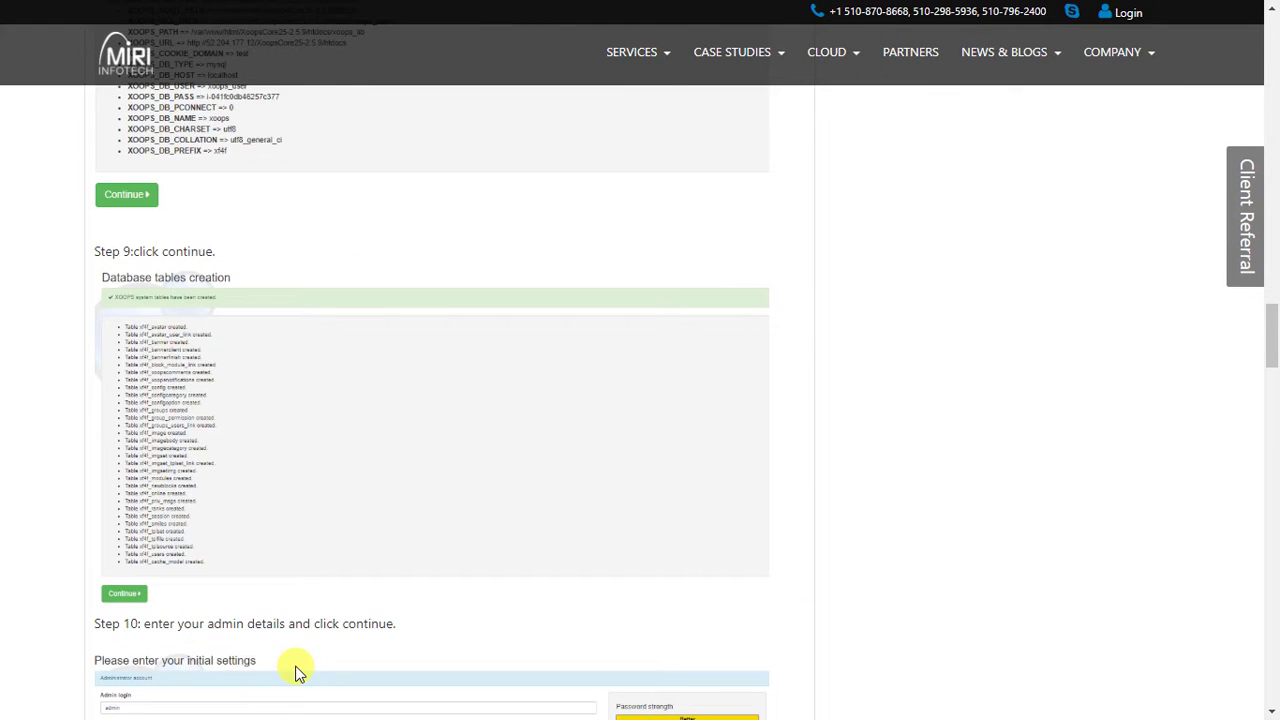
Check the guide's step 10, then fill in the admin login and admin e-mail.
{"action": "scroll", "coordinate": [294, 669], "scroll_direction": "down", "scroll_amount": 4}
{"action": "left_click_drag", "start_coordinate": [148, 238], "coordinate": [400, 257]}
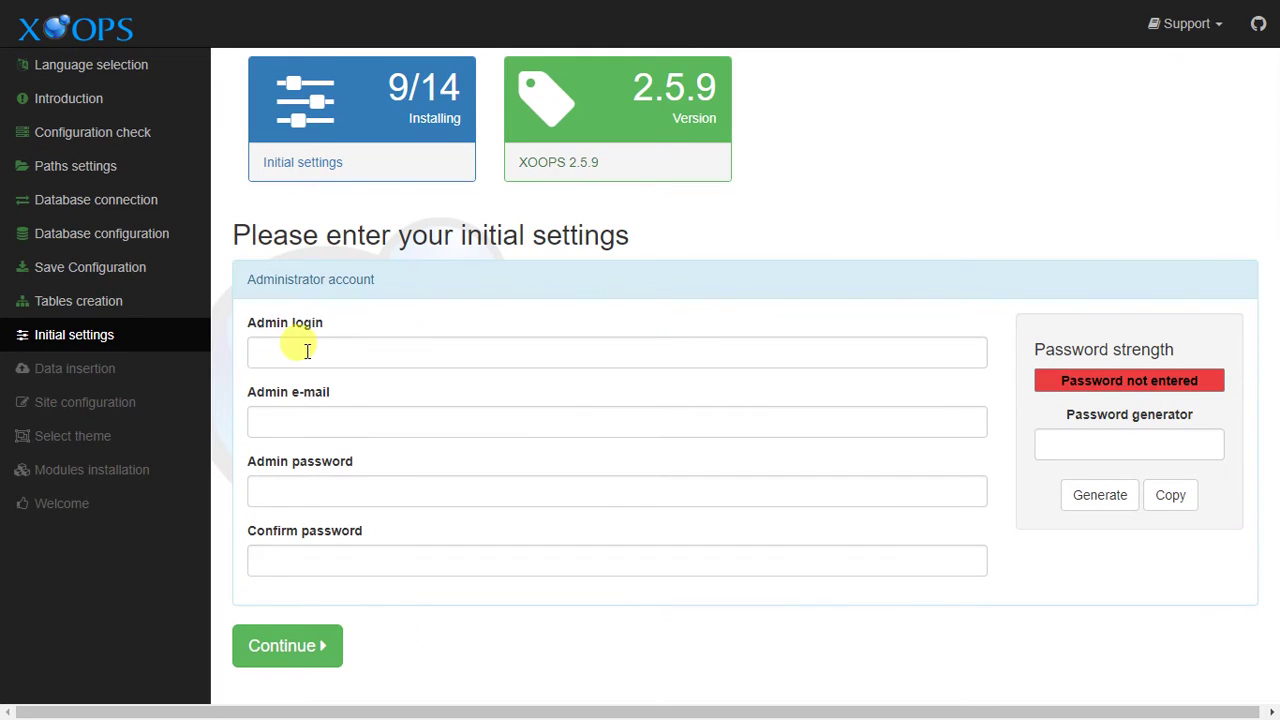
{"action": "left_click", "coordinate": [306, 351]}
{"action": "type", "text": "ad"}
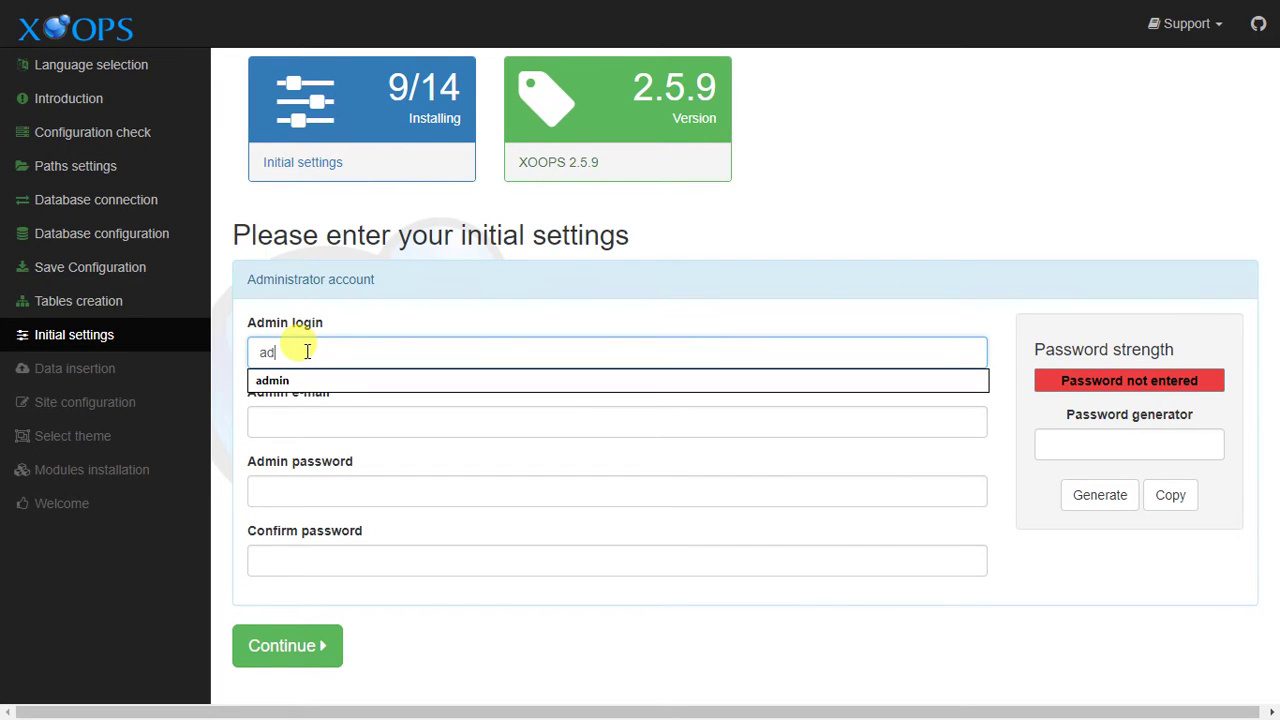
{"action": "left_click", "coordinate": [322, 376]}
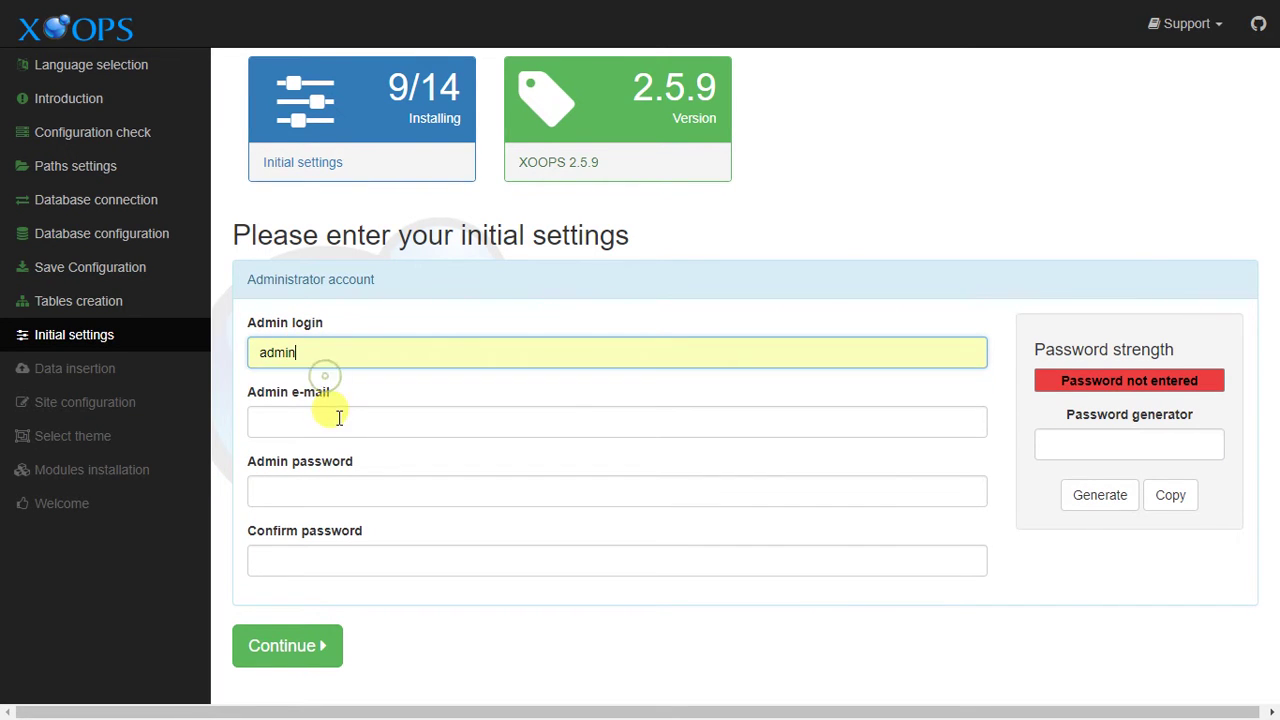
{"action": "left_click", "coordinate": [334, 418]}
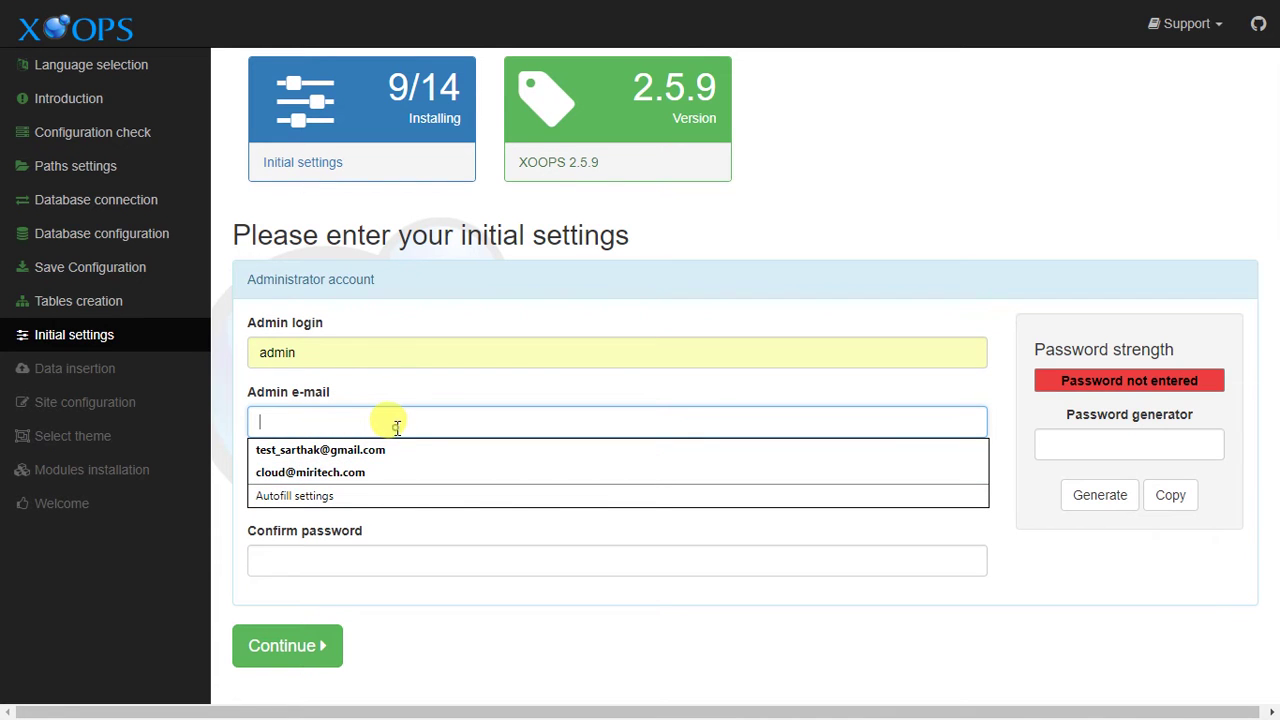
{"action": "type", "text": "a"}
{"action": "left_click", "coordinate": [382, 449]}
Enter and confirm the admin password, then submit the administrator account.
{"action": "left_click", "coordinate": [407, 488]}
{"action": "type", "text": "admin.com"}
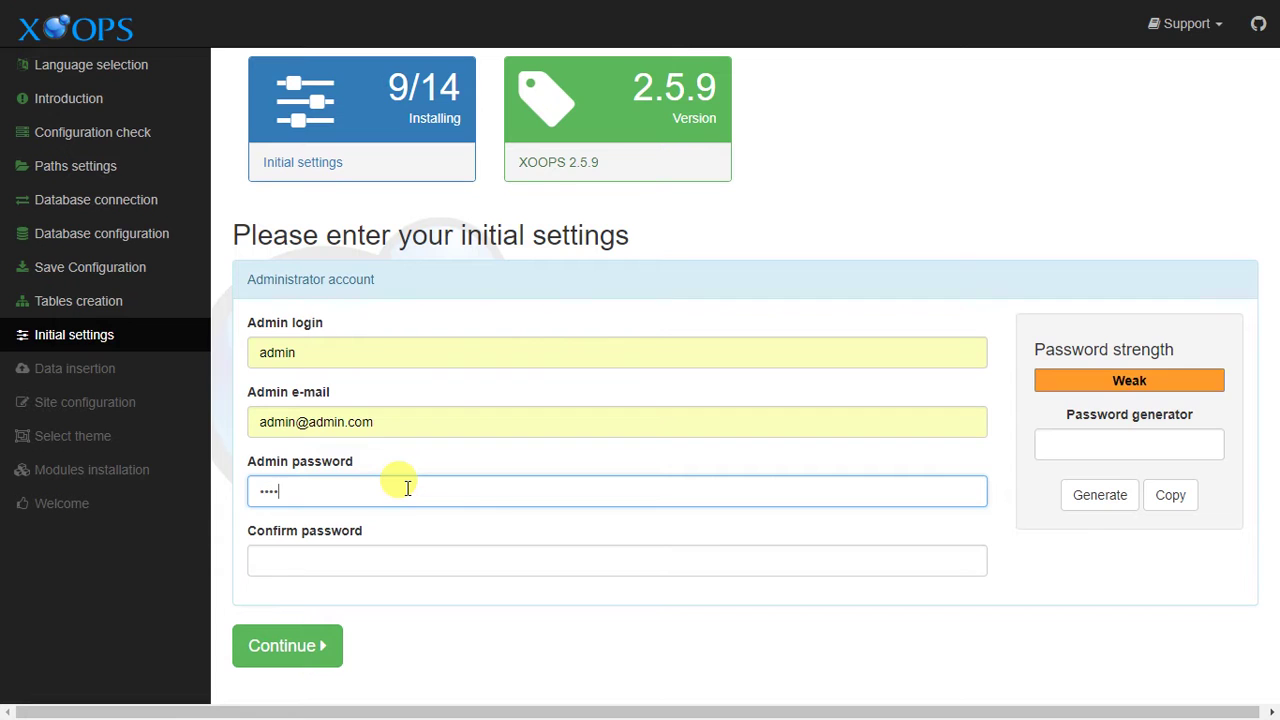
{"action": "type", "text": "23"}
{"action": "left_click", "coordinate": [443, 562]}
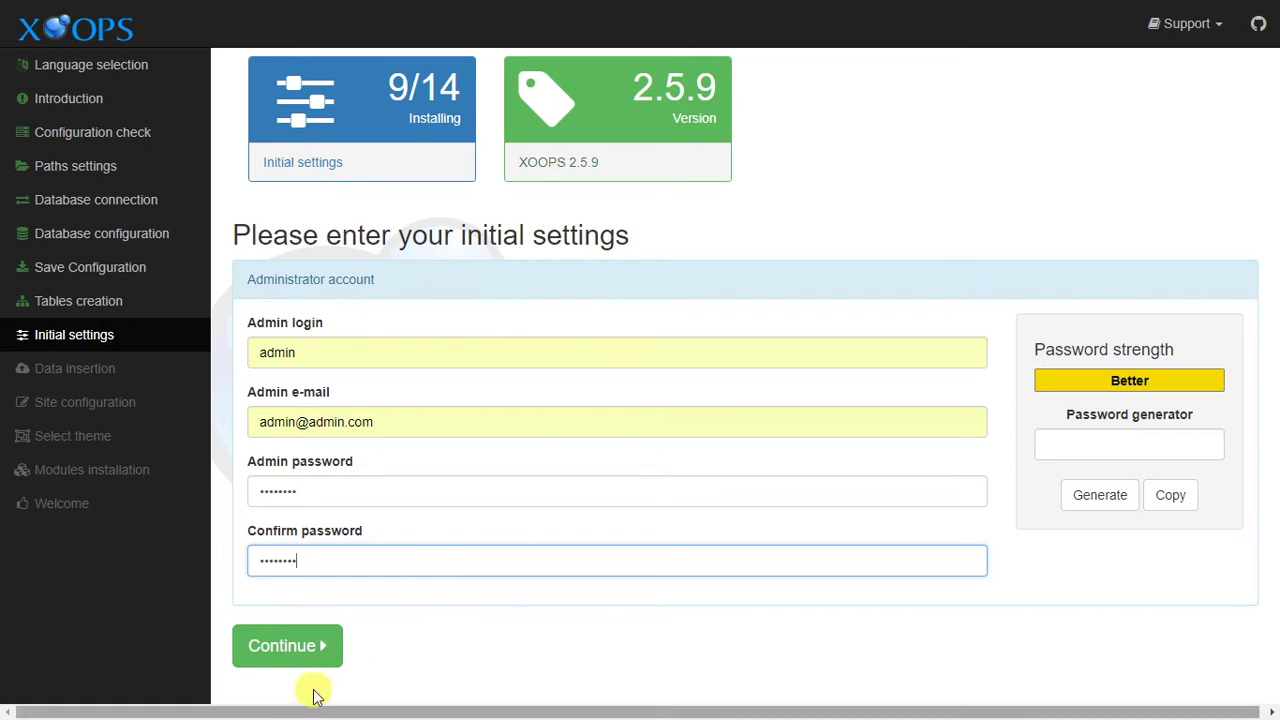
{"action": "left_click", "coordinate": [312, 648]}
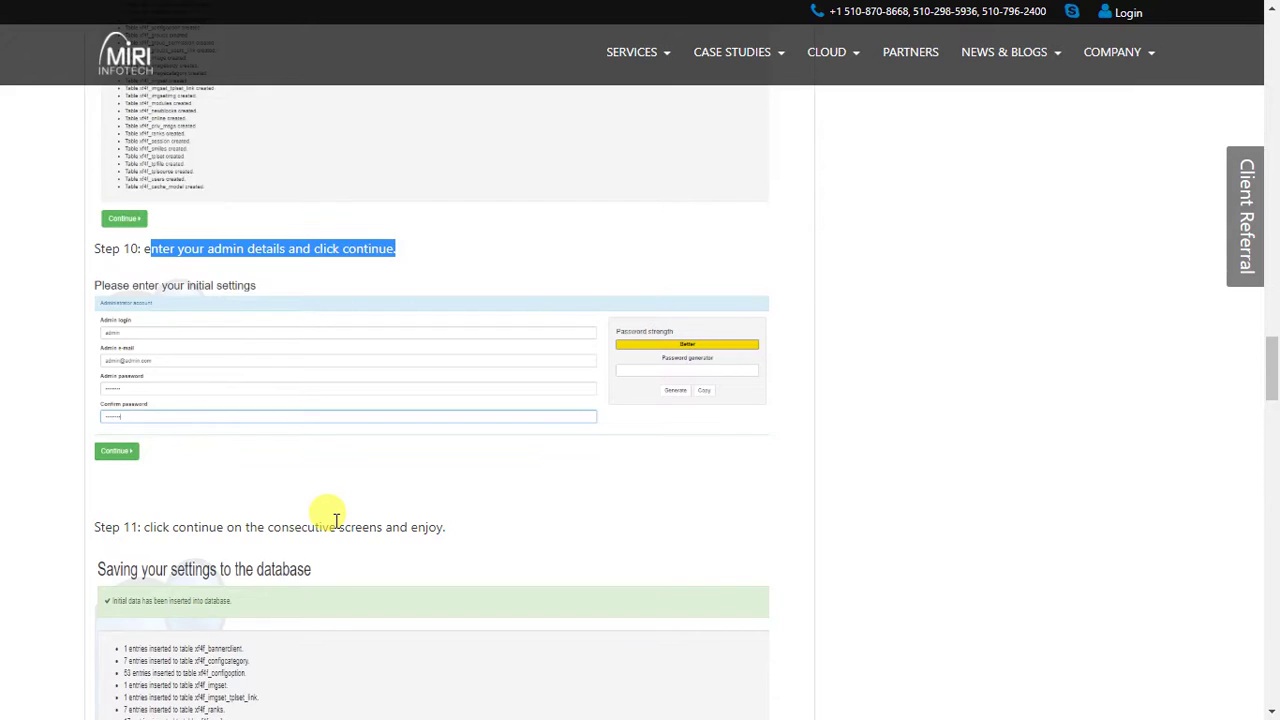
Review the guide's step 11 and continue past the Data insertion page.
{"action": "scroll", "coordinate": [329, 517], "scroll_direction": "down", "scroll_amount": 4}
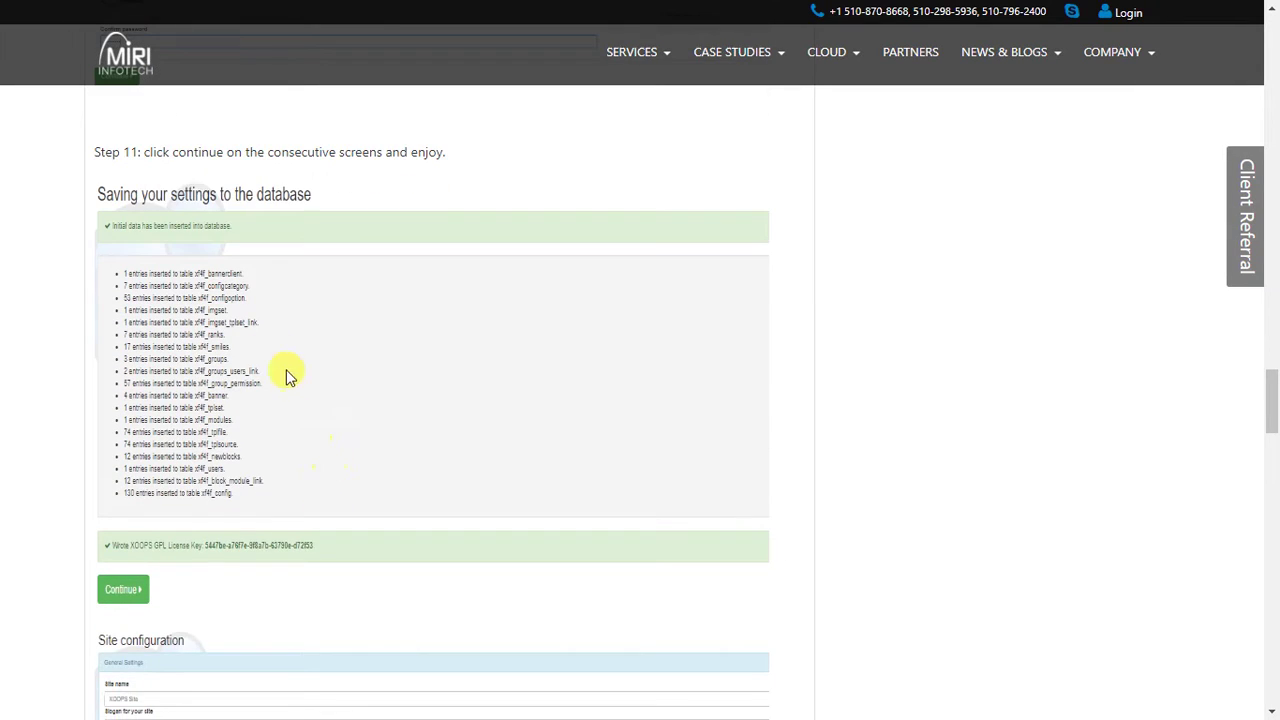
{"action": "left_click_drag", "start_coordinate": [148, 156], "coordinate": [429, 160]}
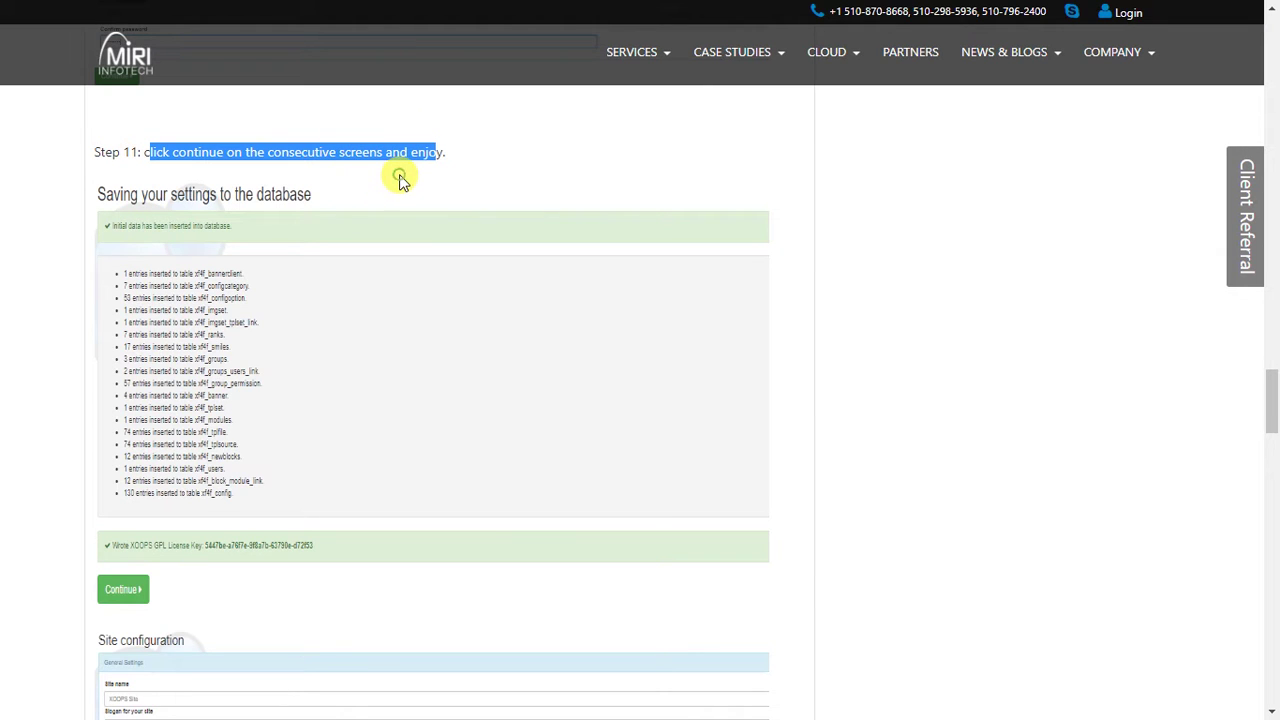
{"action": "left_click", "coordinate": [487, 153]}
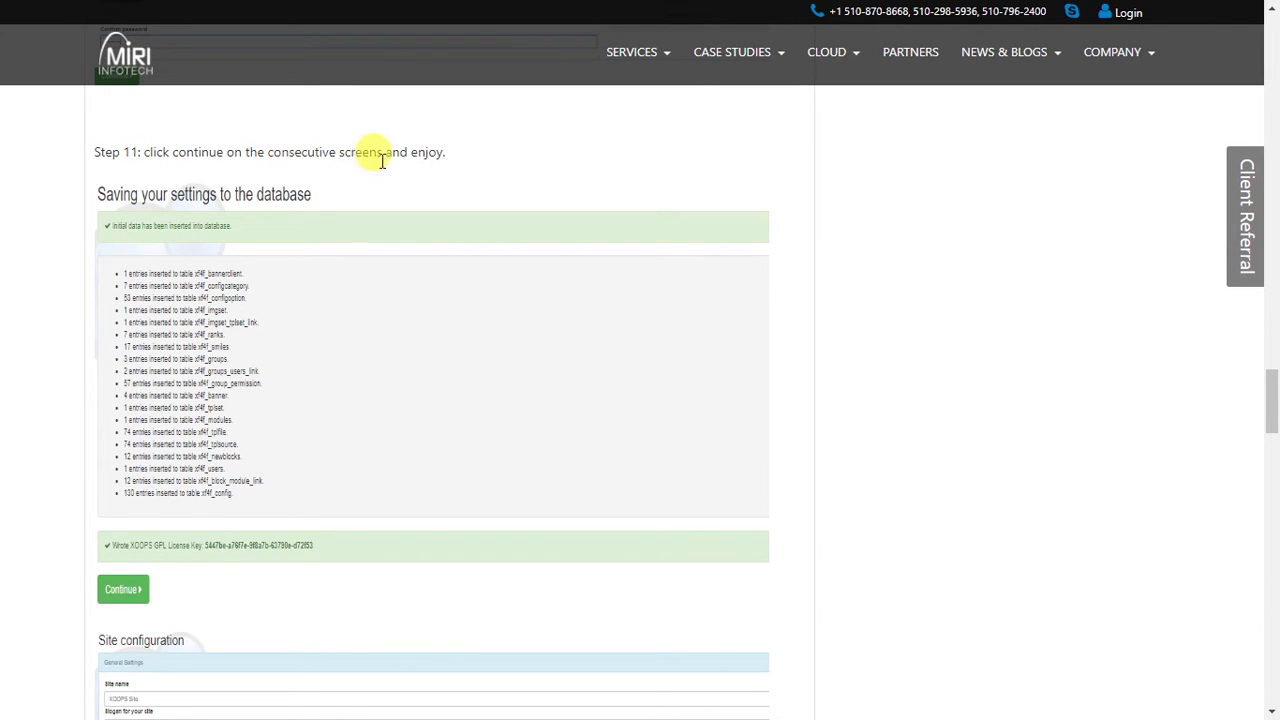
{"action": "scroll", "coordinate": [371, 306], "scroll_direction": "down", "scroll_amount": 2}
{"action": "scroll", "coordinate": [250, 336], "scroll_direction": "down", "scroll_amount": 4}
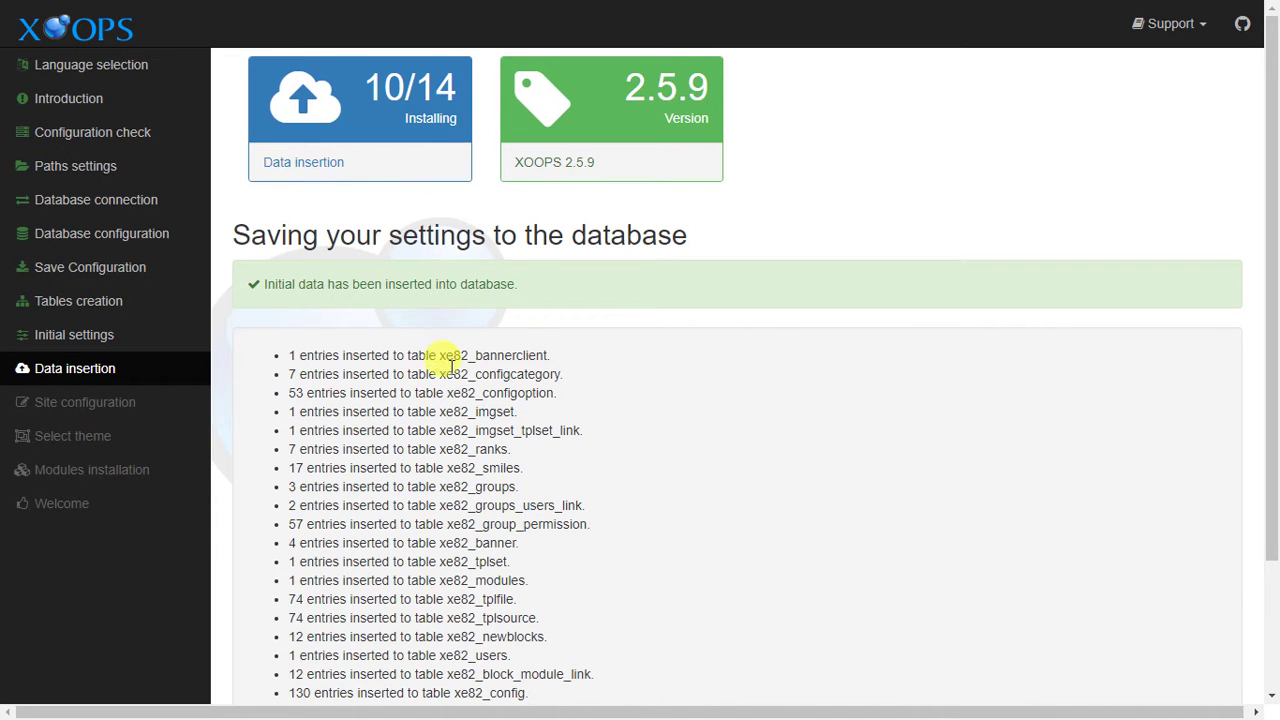
{"action": "scroll", "coordinate": [447, 380], "scroll_direction": "down", "scroll_amount": 3}
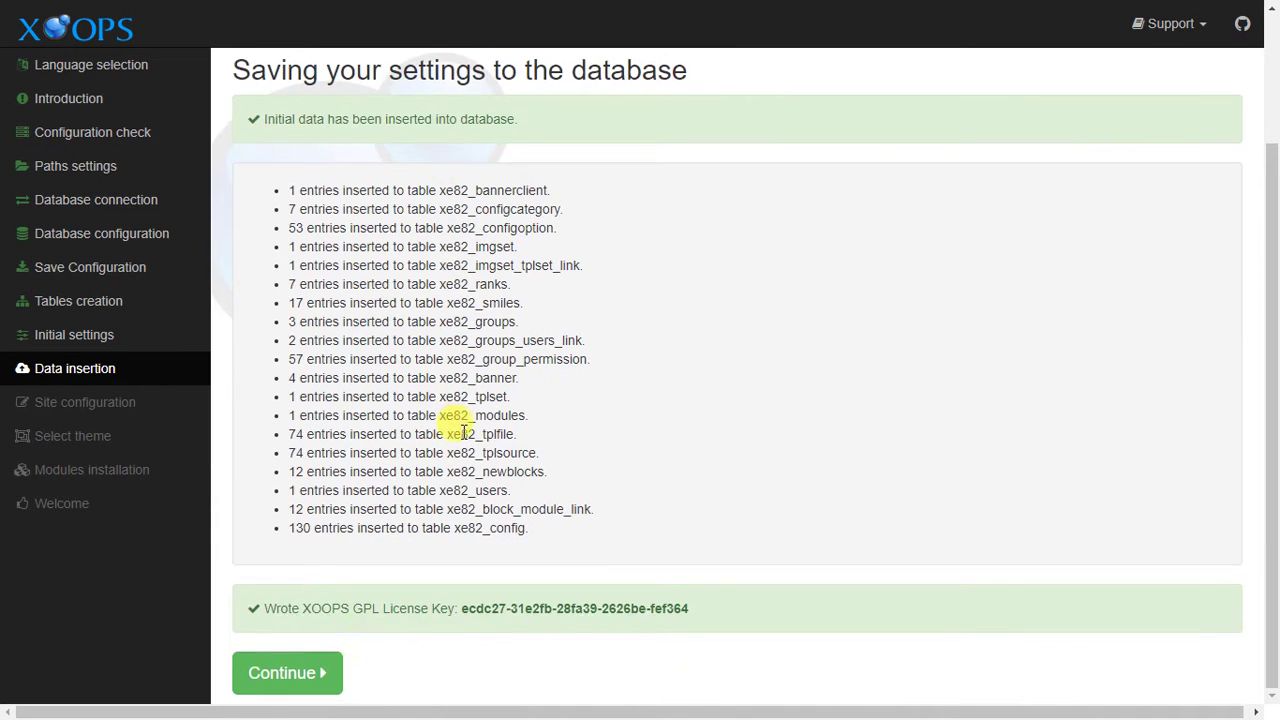
{"action": "left_click", "coordinate": [338, 672]}
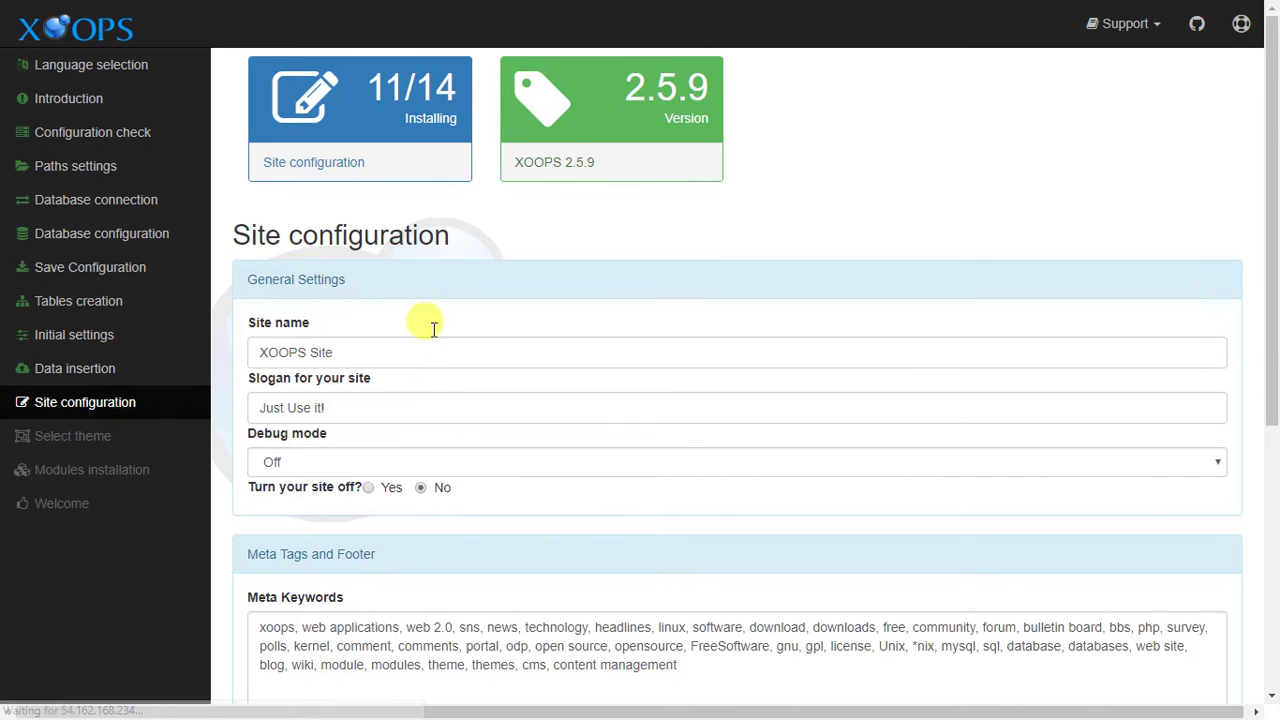
Accept default site configuration, xbootstrap theme and no extra modules to reach the Welcome page.
{"action": "scroll", "coordinate": [400, 405], "scroll_direction": "down", "scroll_amount": 3}
{"action": "scroll", "coordinate": [378, 420], "scroll_direction": "down", "scroll_amount": 5}
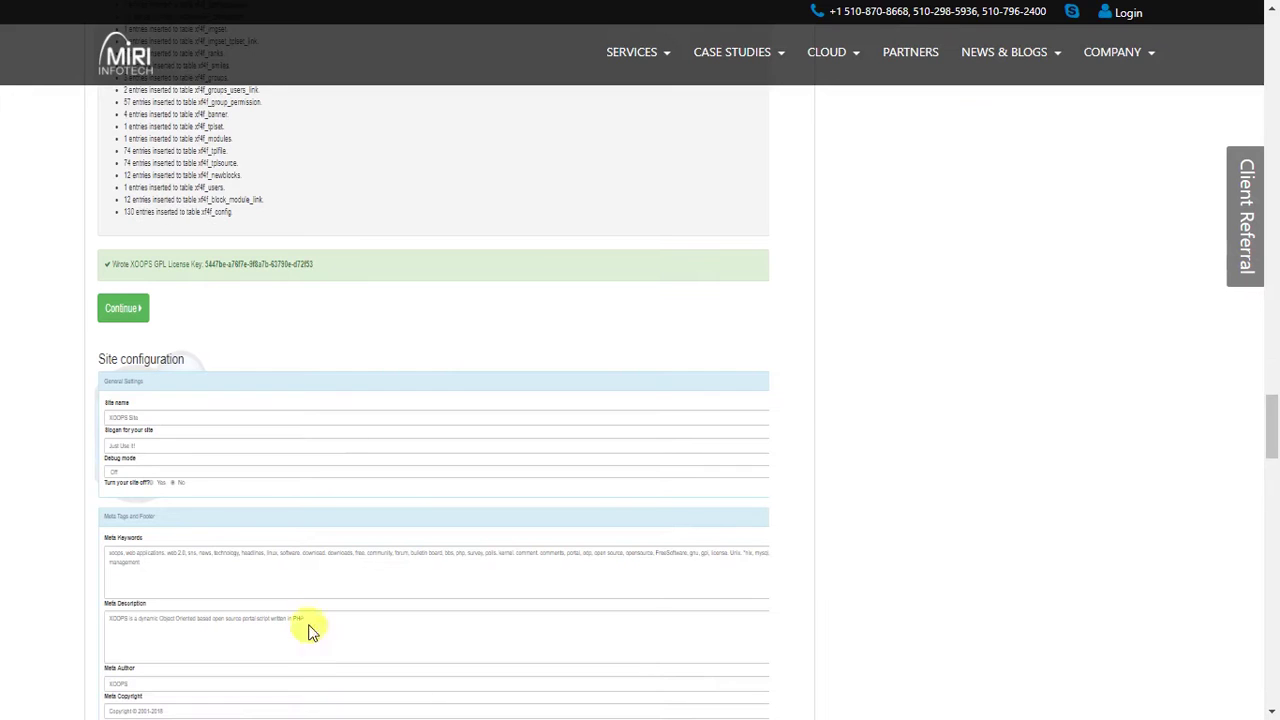
{"action": "scroll", "coordinate": [309, 629], "scroll_direction": "down", "scroll_amount": 3}
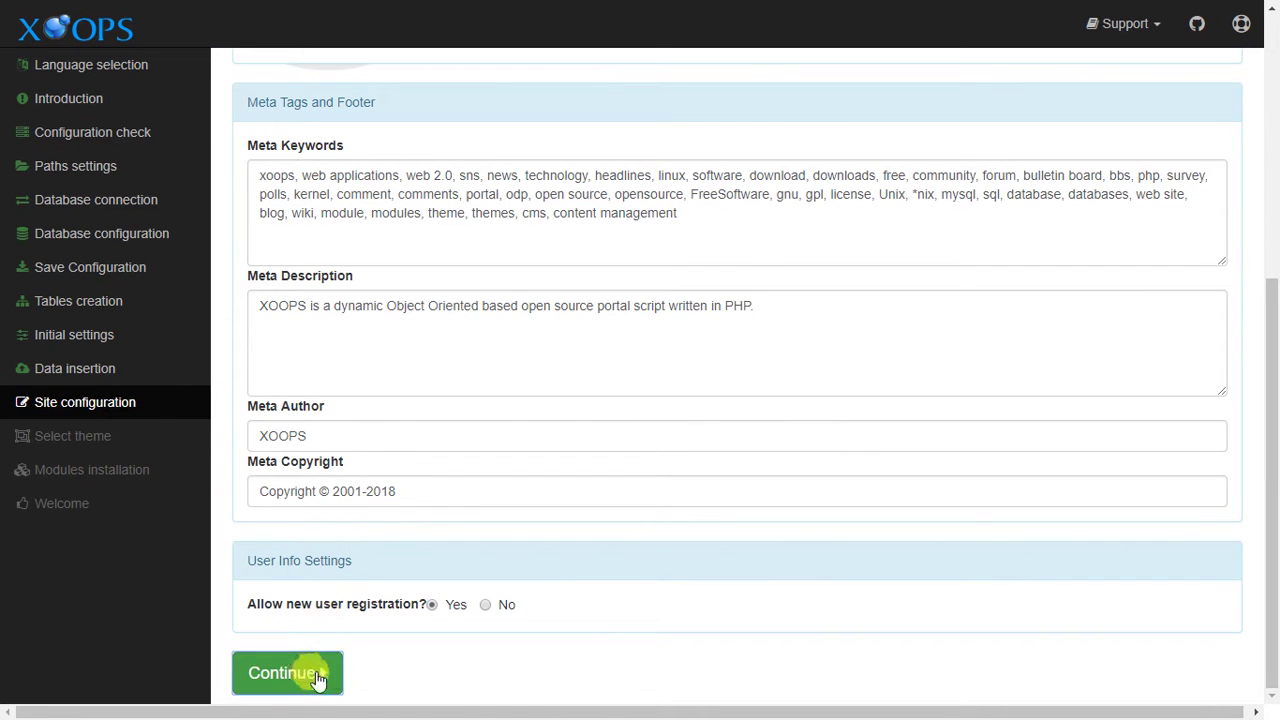
{"action": "left_click", "coordinate": [318, 679]}
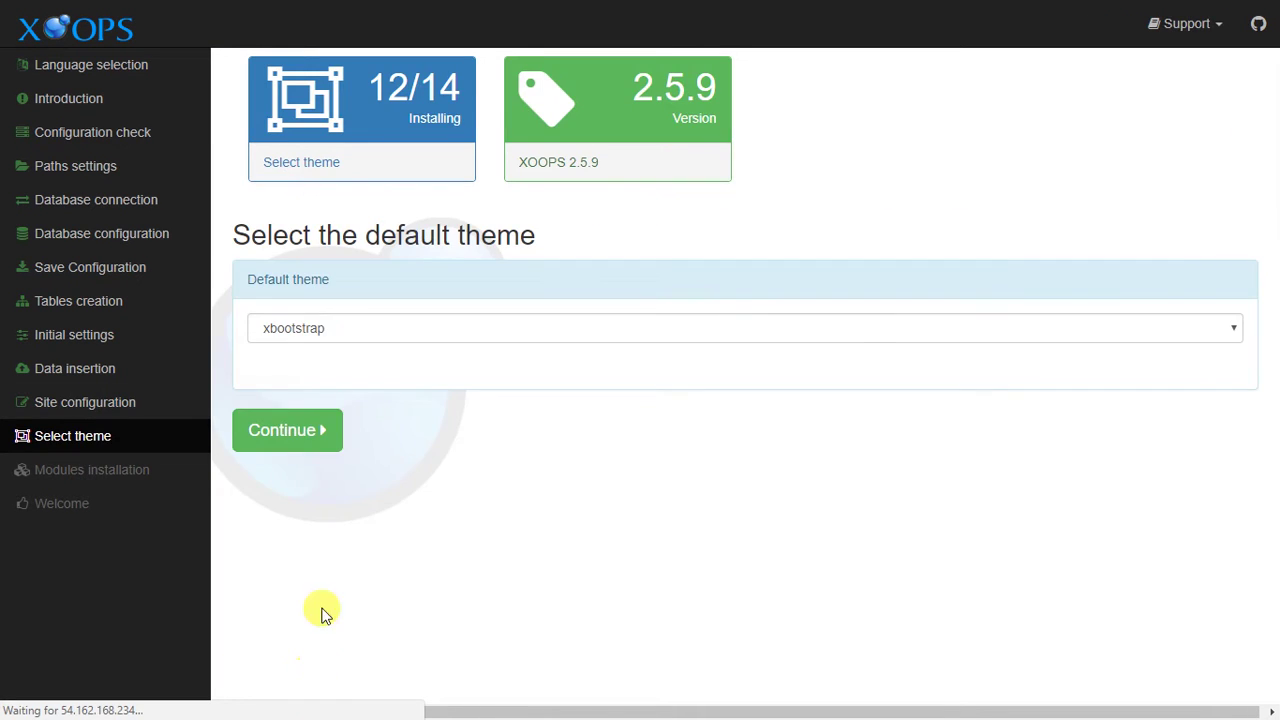
{"action": "scroll", "coordinate": [367, 318], "scroll_direction": "down", "scroll_amount": 1}
{"action": "scroll", "coordinate": [367, 318], "scroll_direction": "down", "scroll_amount": 1}
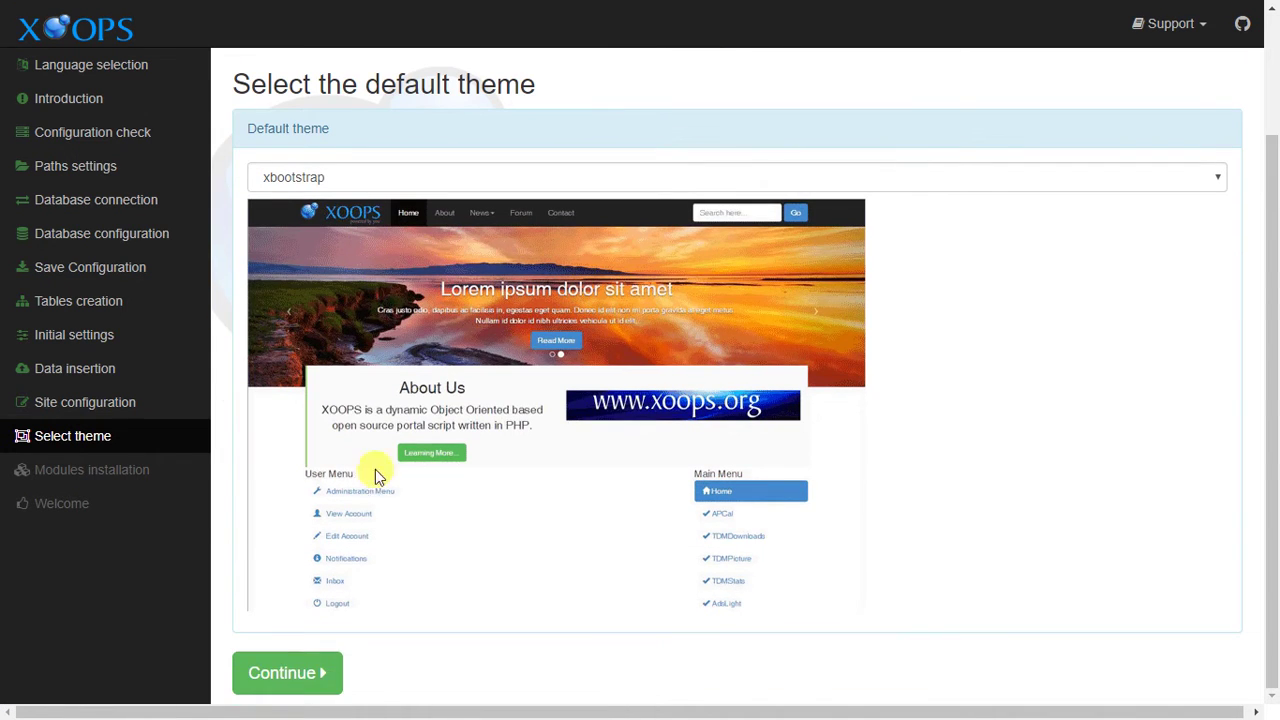
{"action": "left_click", "coordinate": [262, 680]}
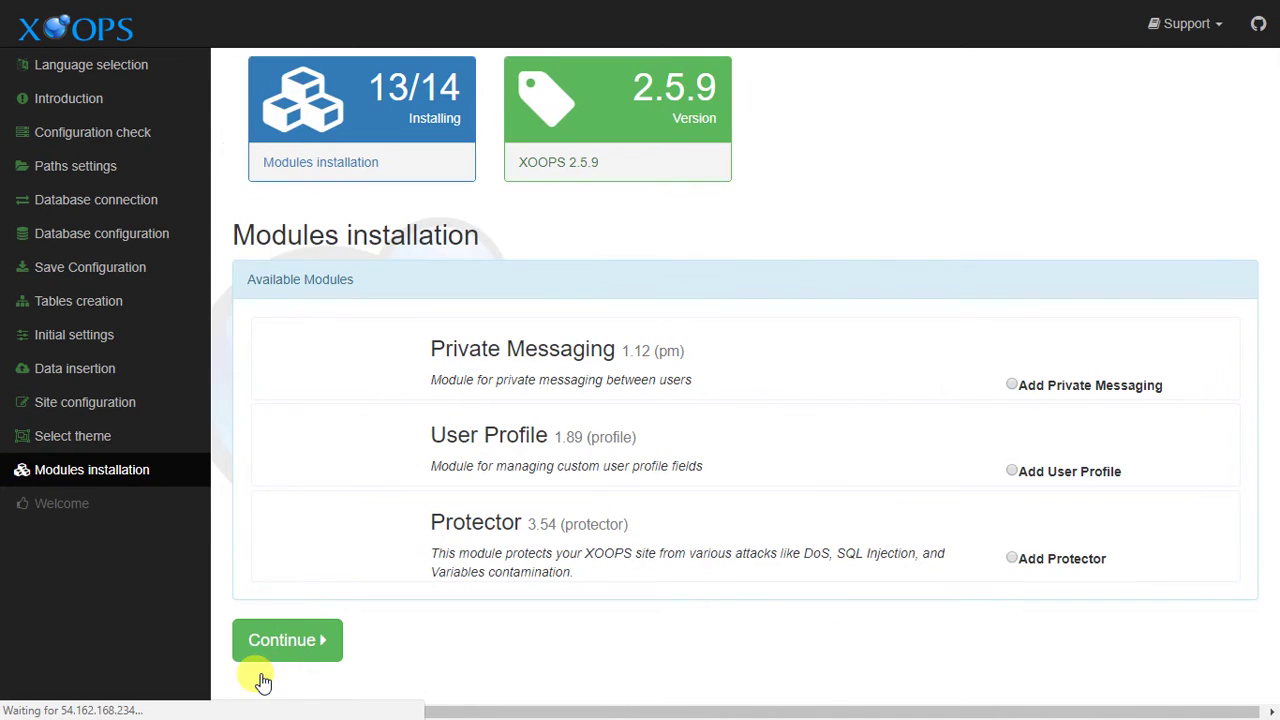
{"action": "left_click", "coordinate": [310, 641]}
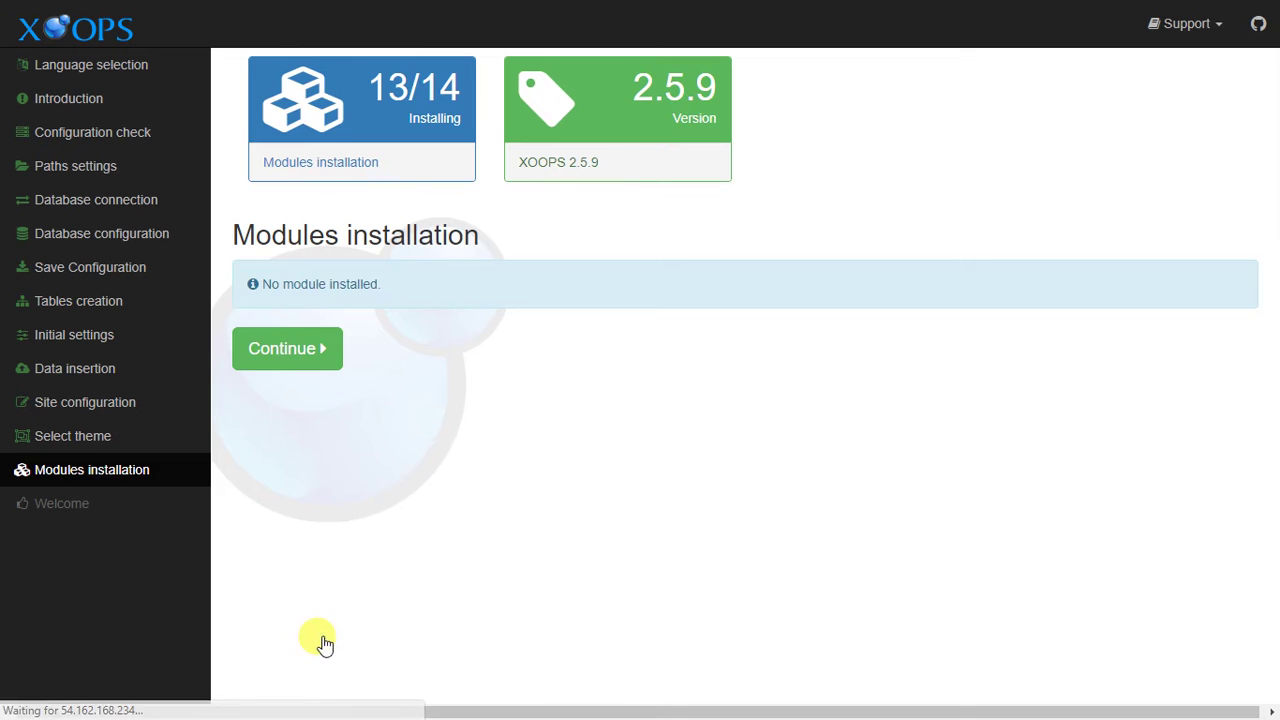
{"action": "left_click", "coordinate": [297, 360]}
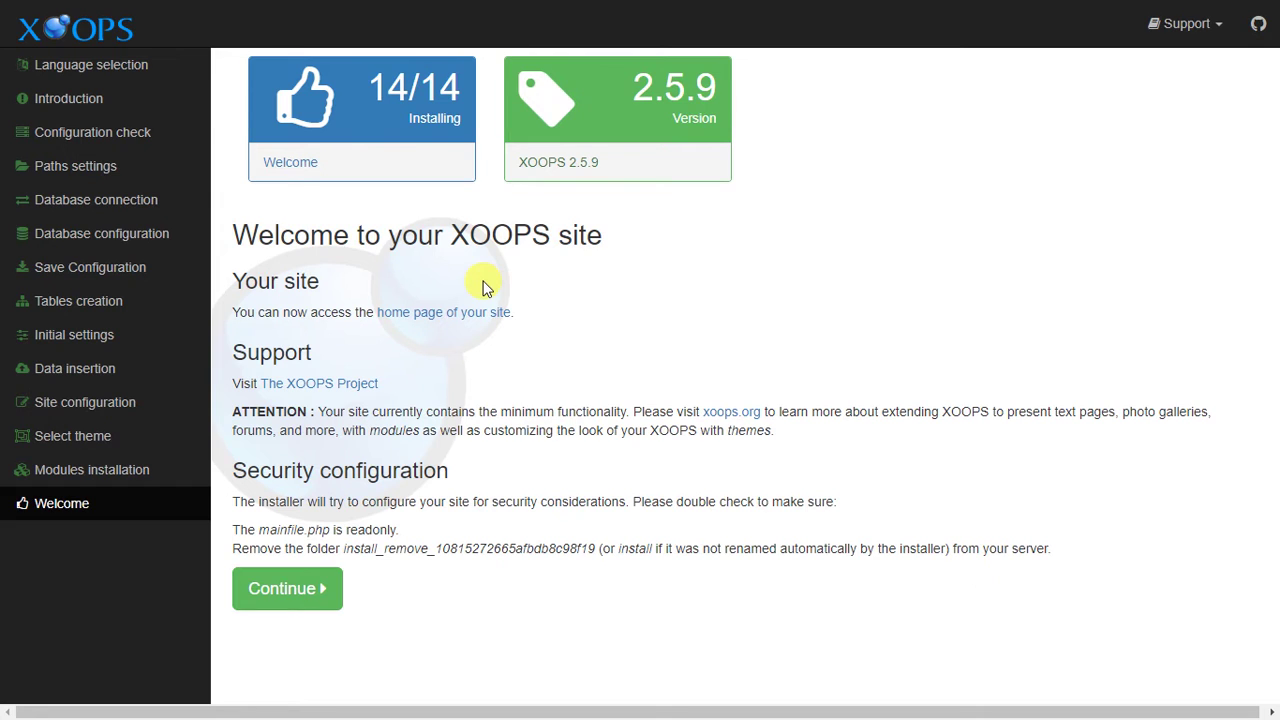
Finish the XOOPS installer, open the new site, and enter the admin Control Panel.
{"action": "left_click", "coordinate": [301, 594]}
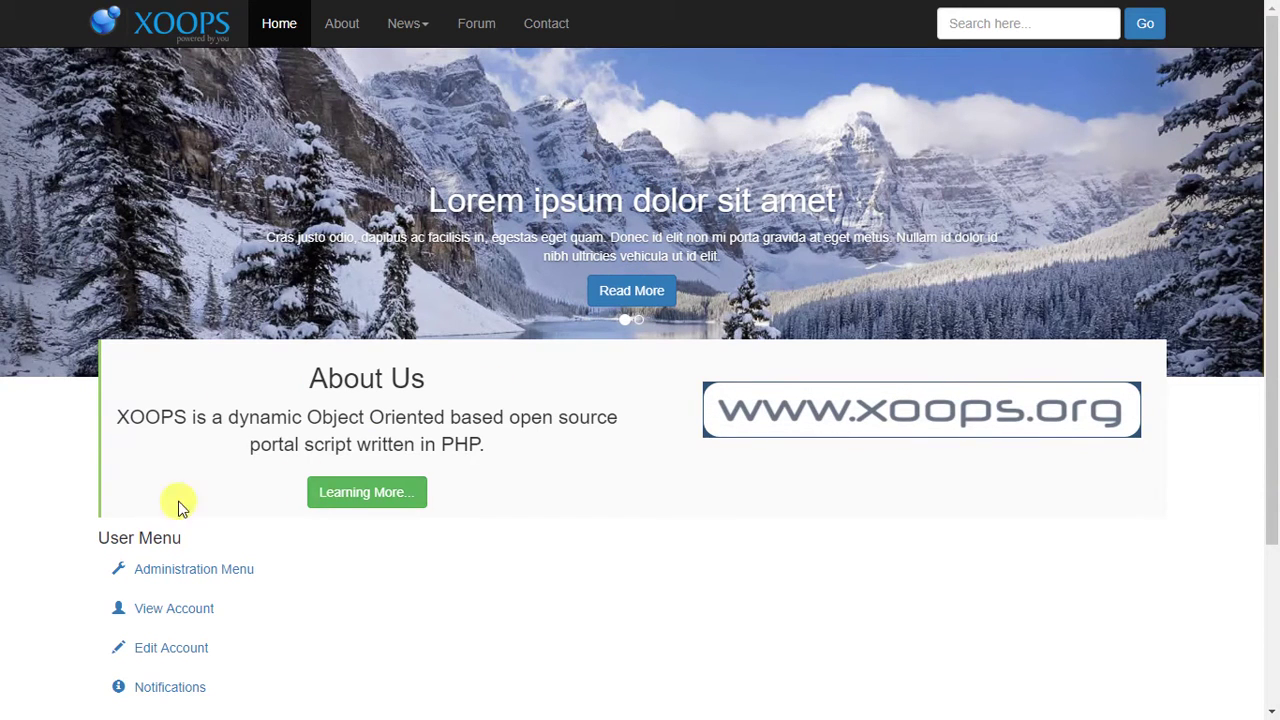
{"action": "scroll", "coordinate": [420, 455], "scroll_direction": "down", "scroll_amount": 2}
{"action": "left_click", "coordinate": [250, 353]}
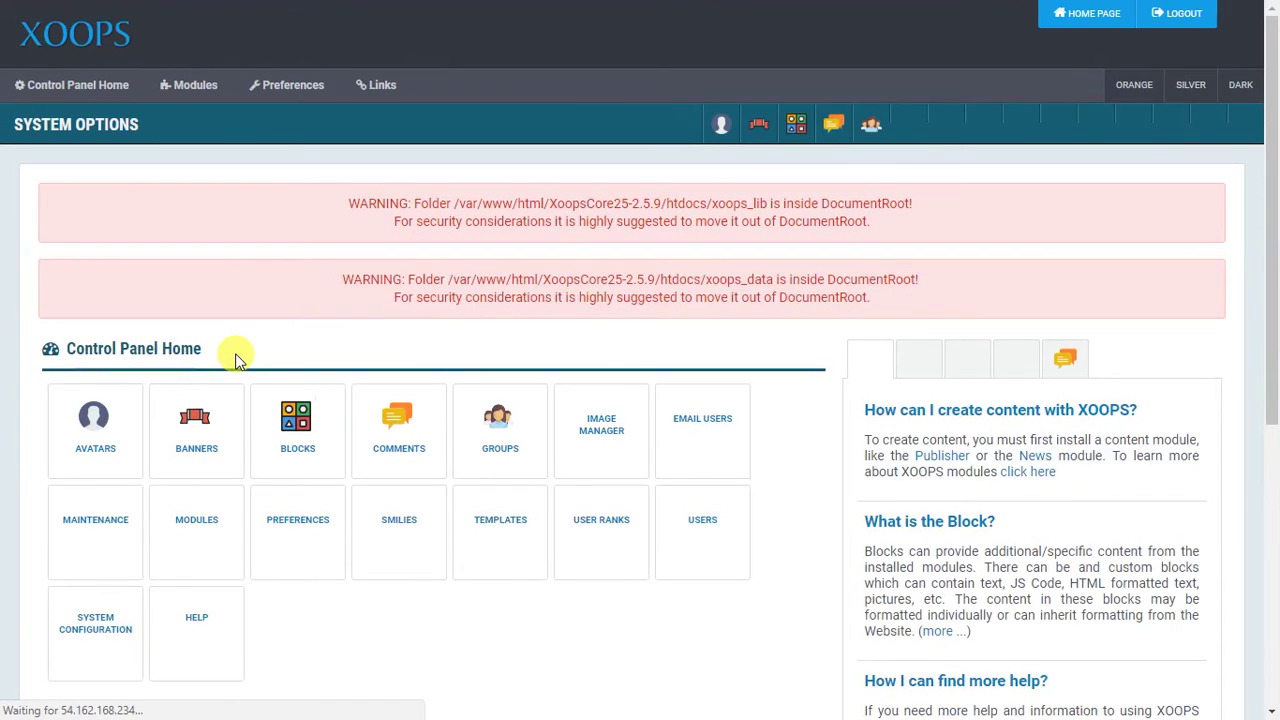
{"action": "scroll", "coordinate": [714, 317], "scroll_direction": "down", "scroll_amount": 5}
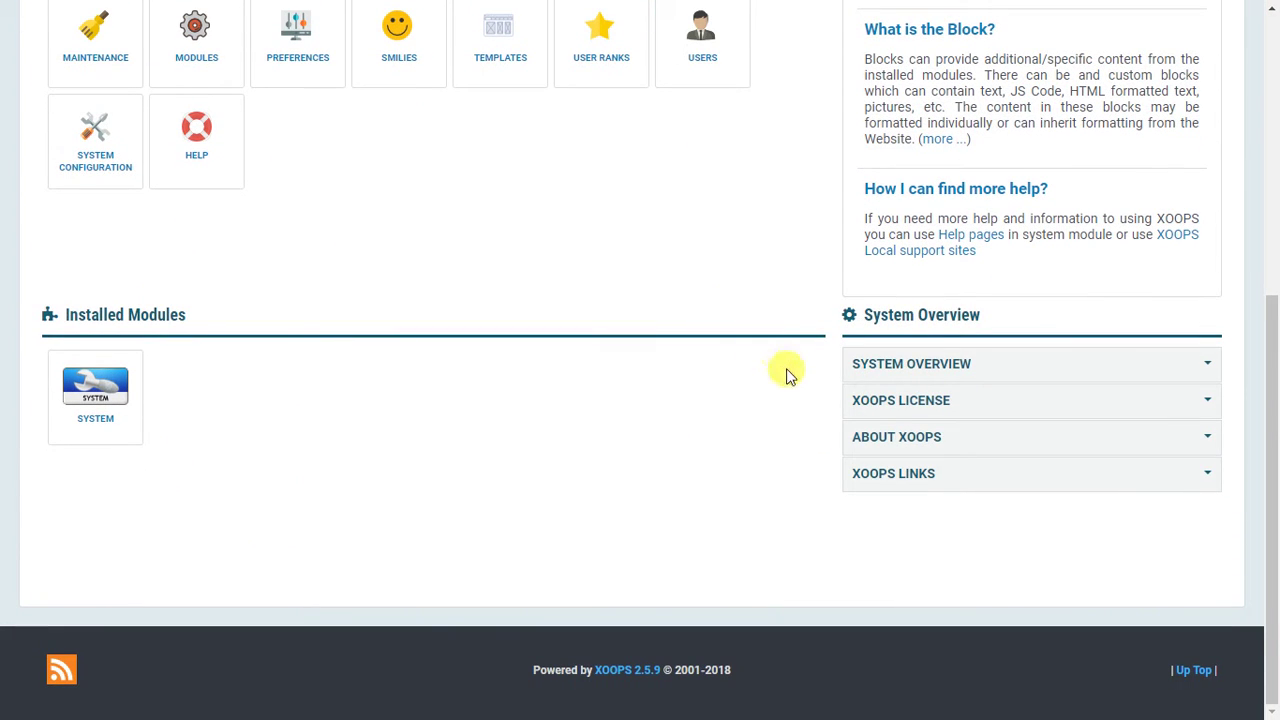
Expand and review the System Overview, XOOPS License, About XOOPS and XOOPS Links sections.
{"action": "left_click", "coordinate": [941, 366]}
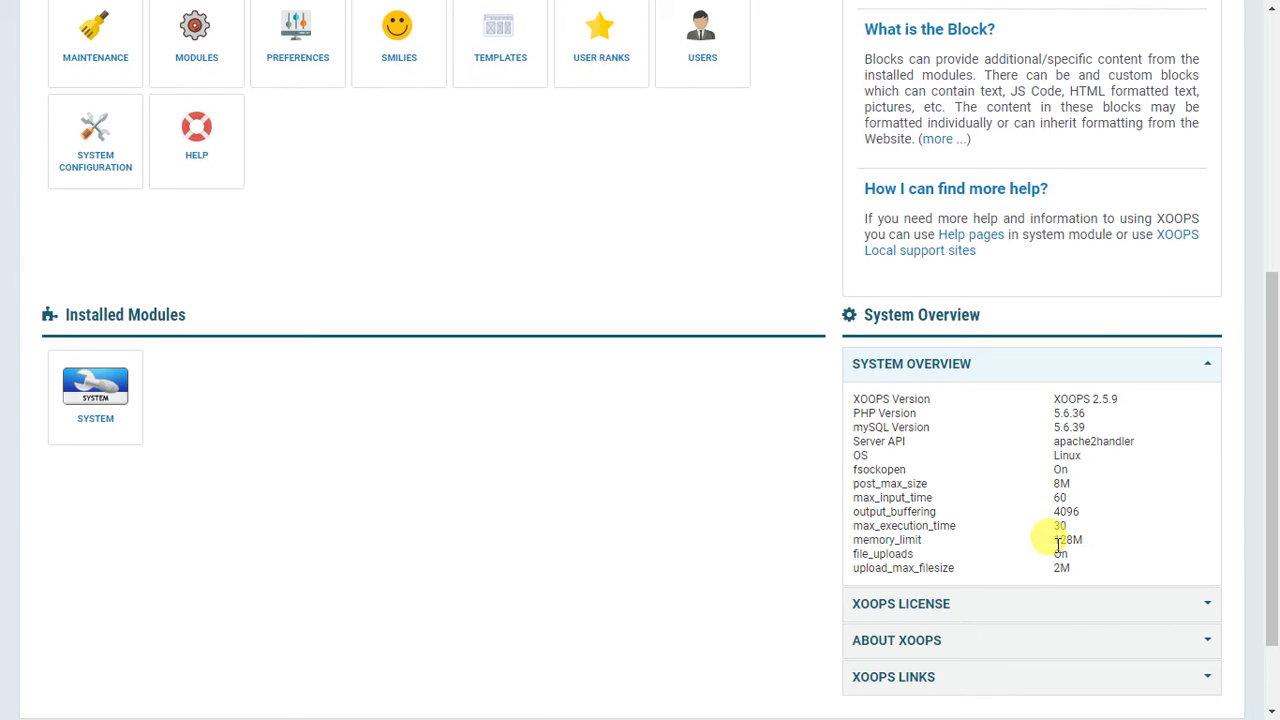
{"action": "left_click", "coordinate": [1042, 362]}
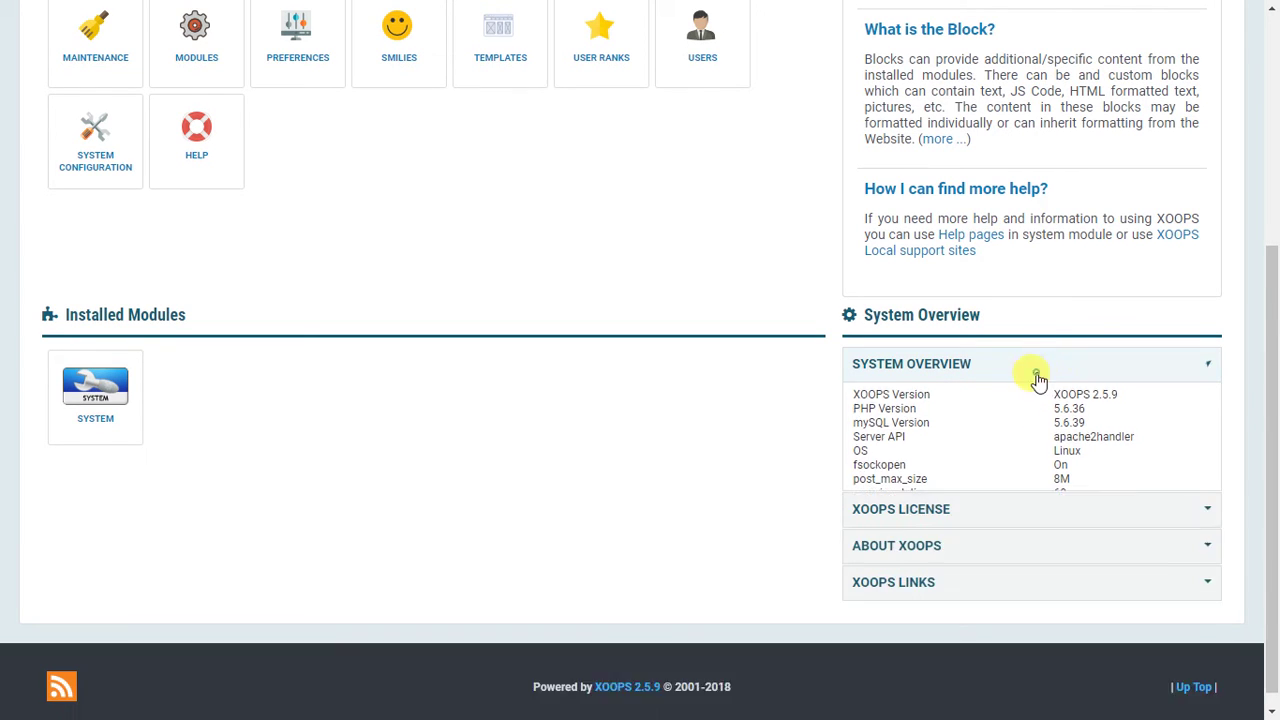
{"action": "left_click", "coordinate": [1042, 398]}
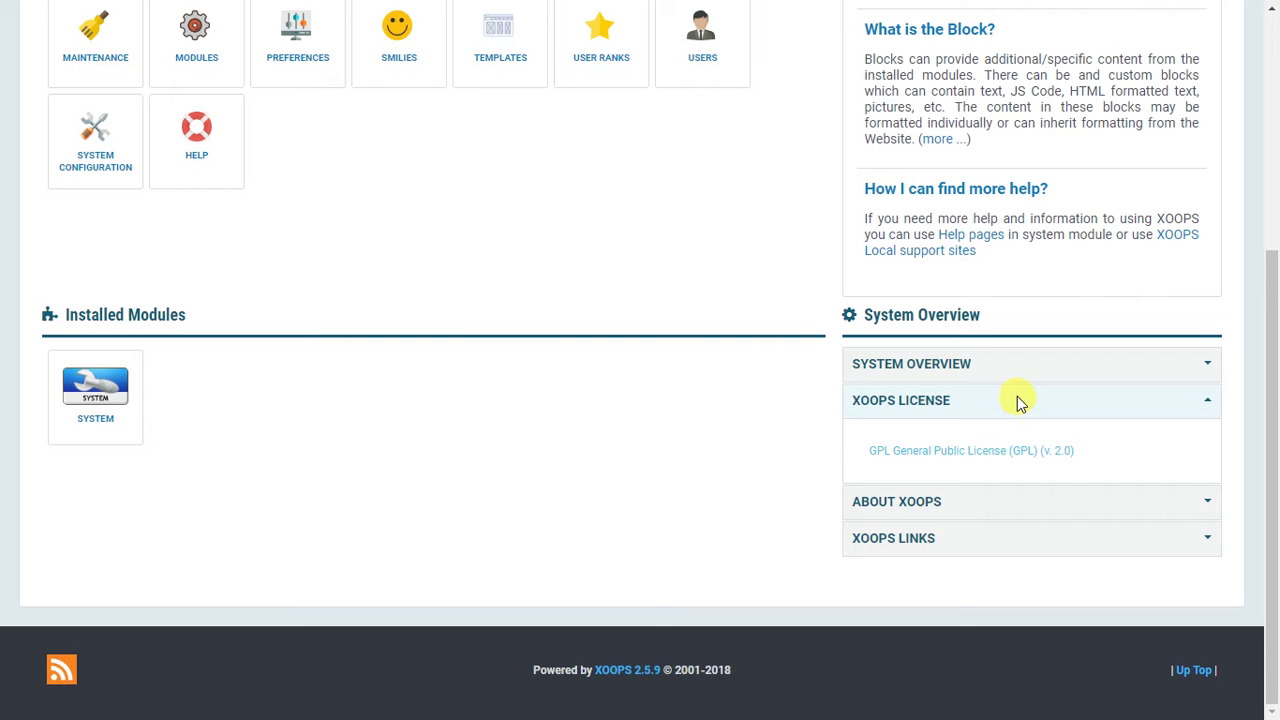
{"action": "left_click", "coordinate": [1014, 401]}
{"action": "left_click", "coordinate": [1004, 434]}
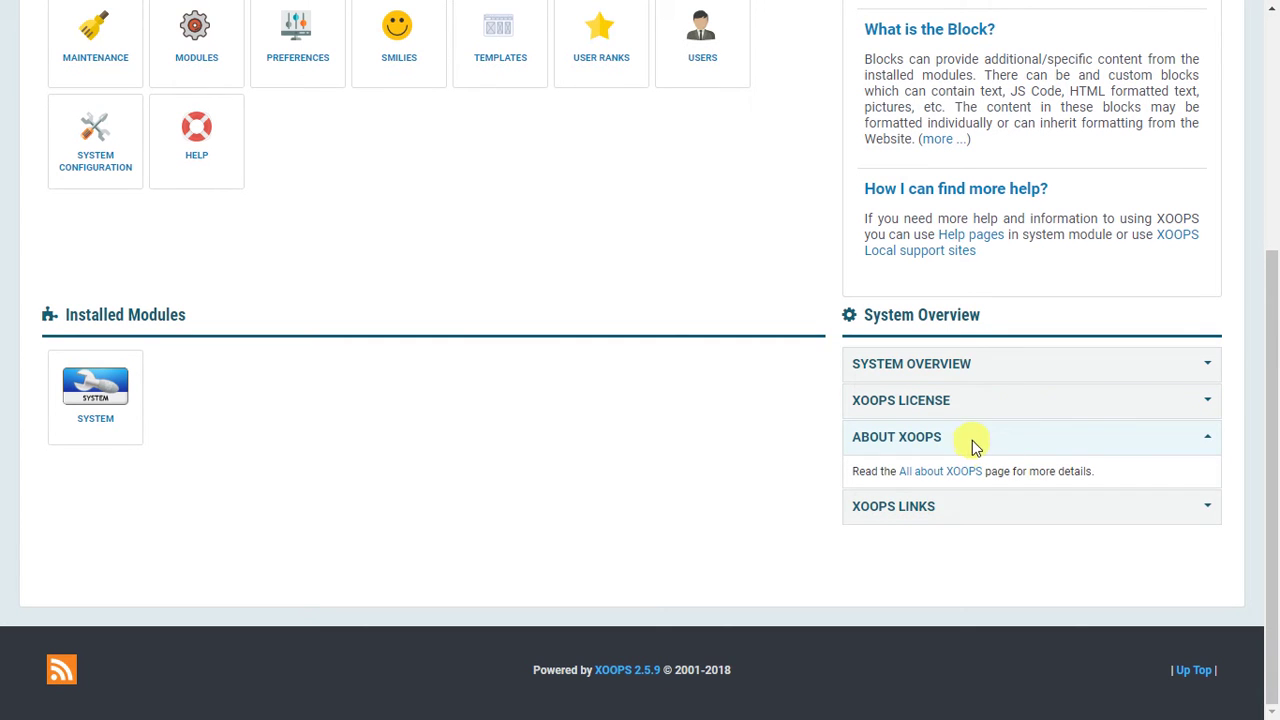
{"action": "left_click", "coordinate": [972, 440]}
{"action": "left_click", "coordinate": [974, 478]}
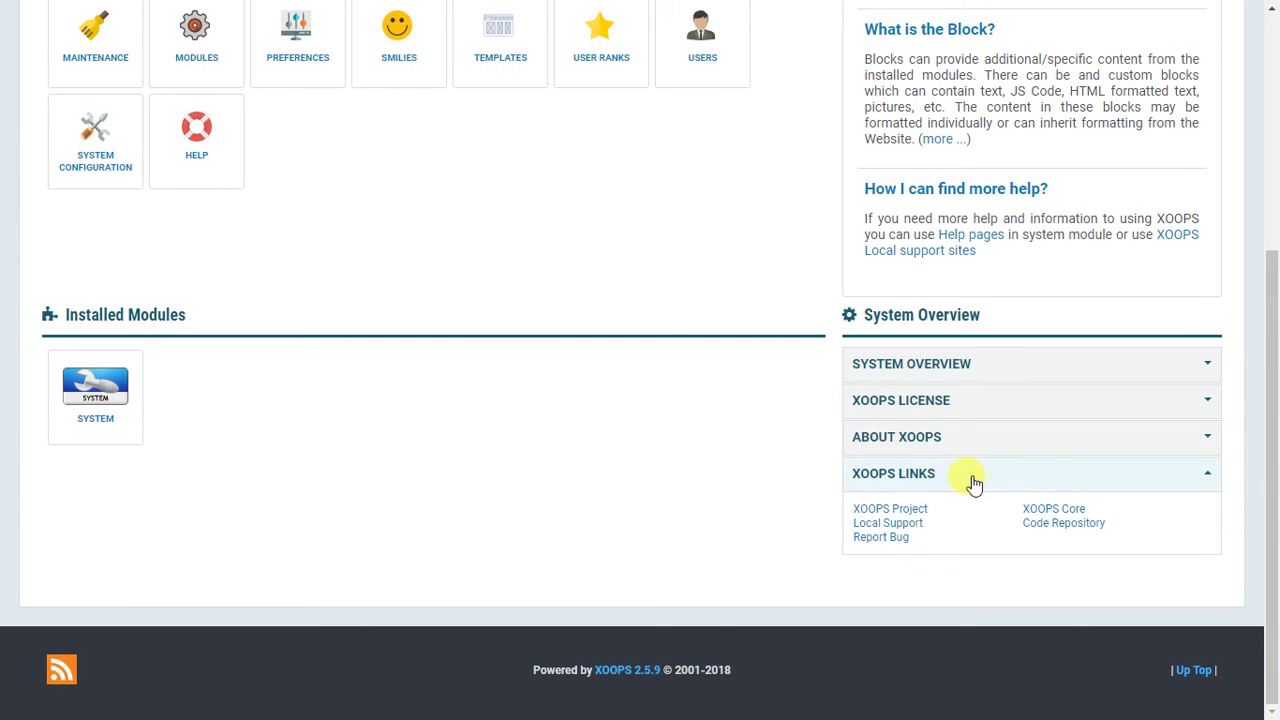
{"action": "scroll", "coordinate": [600, 400], "scroll_direction": "up", "scroll_amount": 5}
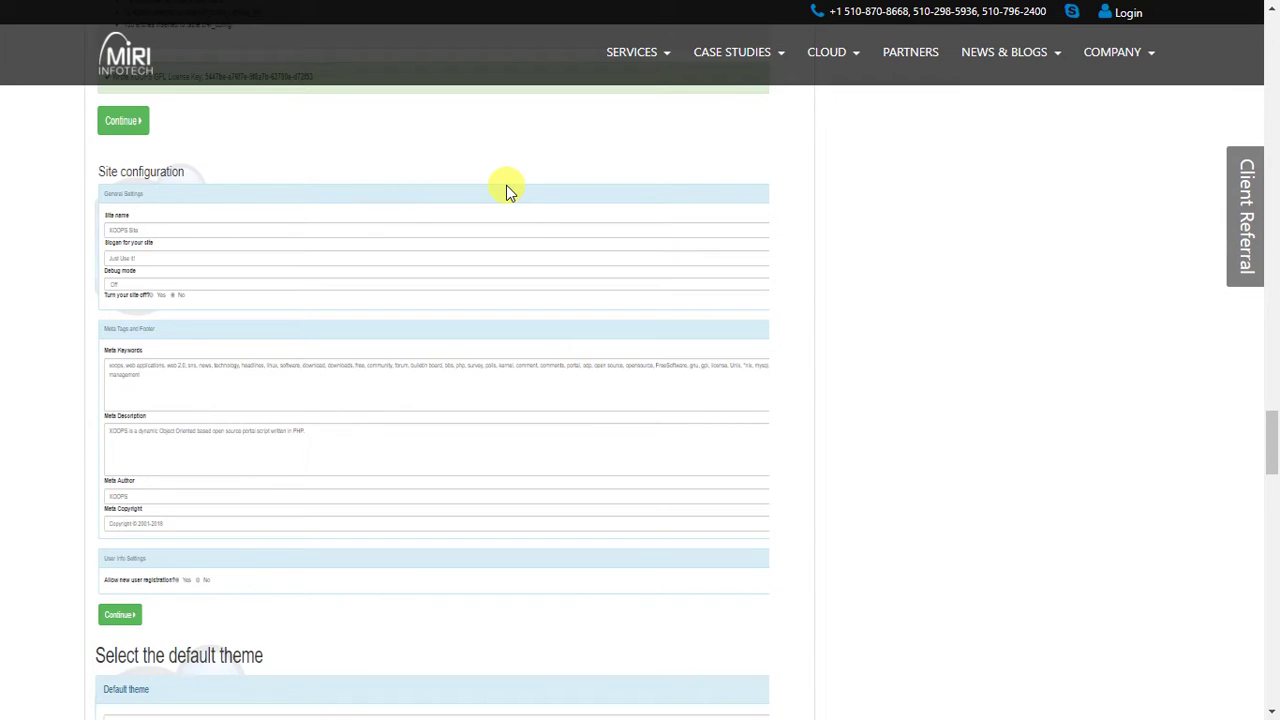
{"action": "scroll", "coordinate": [506, 200], "scroll_direction": "down", "scroll_amount": 6}
{"action": "scroll", "coordinate": [238, 231], "scroll_direction": "down", "scroll_amount": 10}
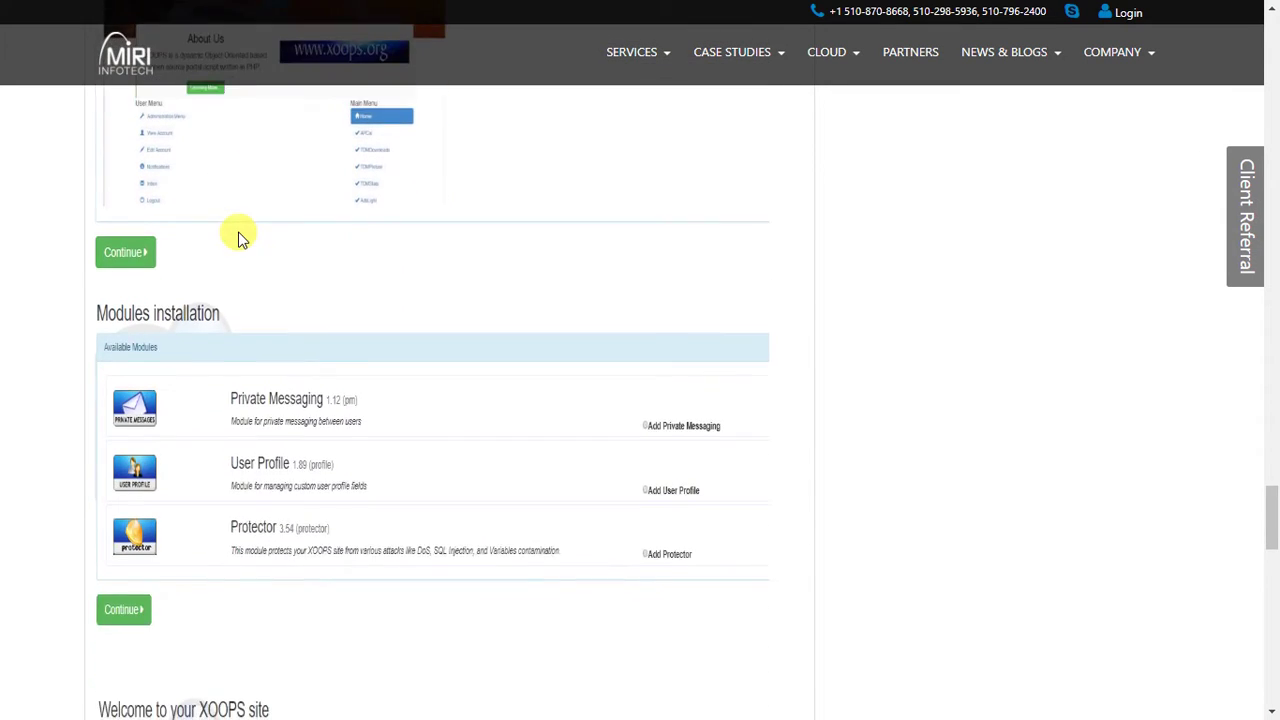
{"action": "scroll", "coordinate": [238, 231], "scroll_direction": "down", "scroll_amount": 3}
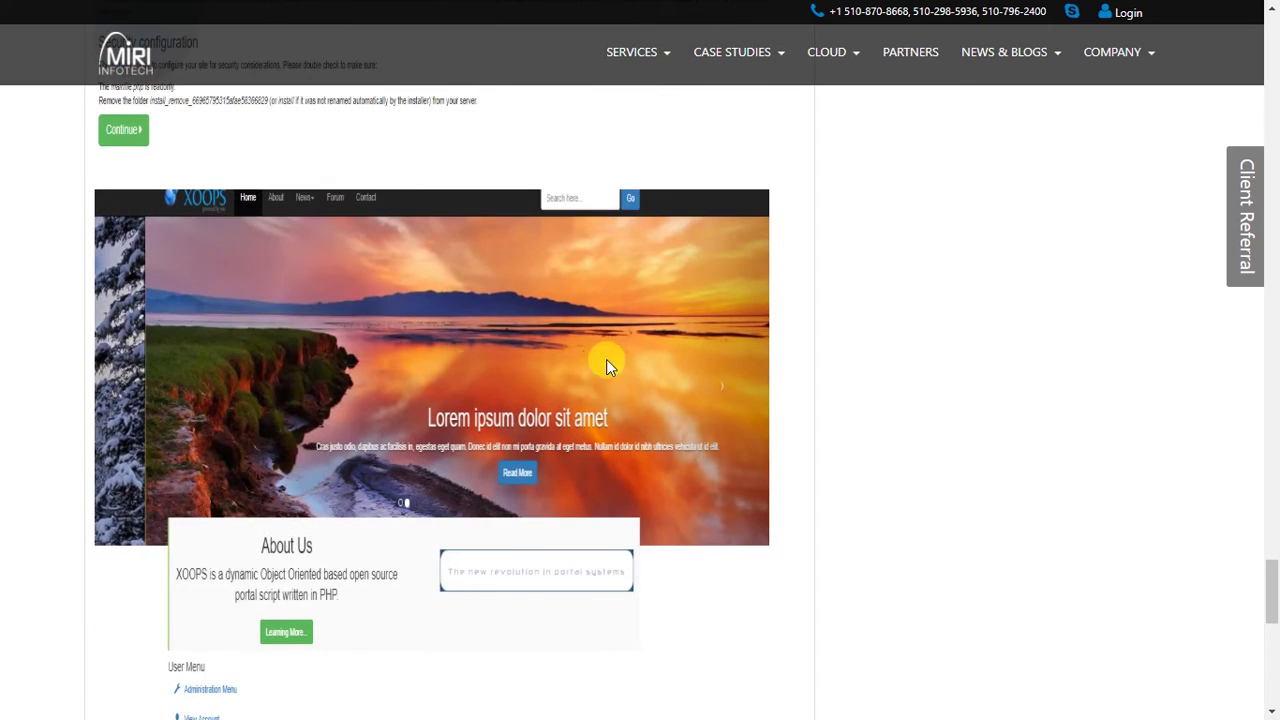